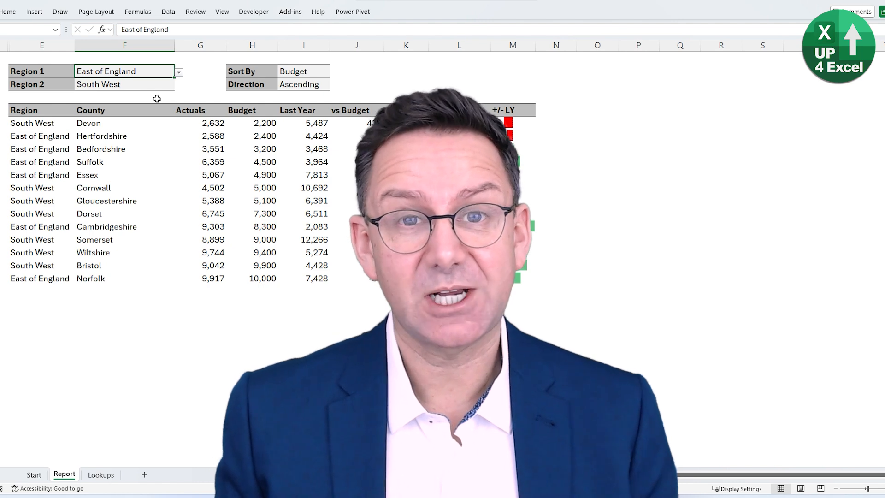
Sort the two-region report by Region in descending order
click(321, 71)
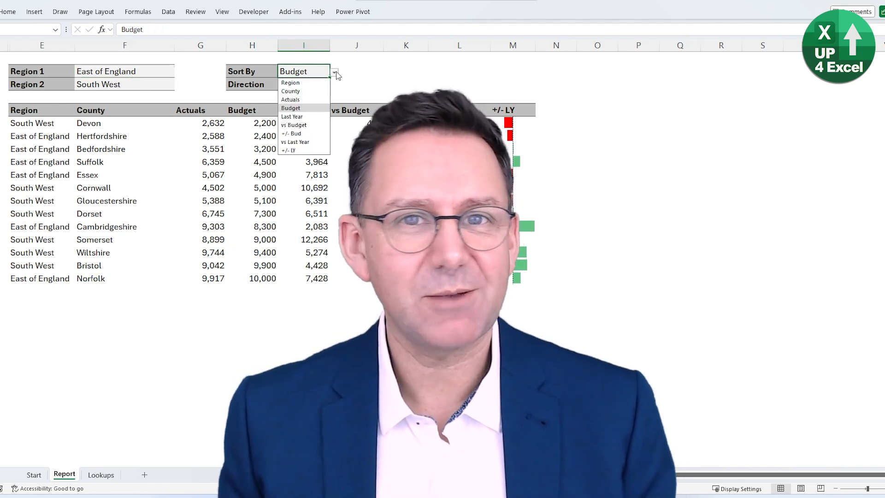
click(334, 72)
click(313, 85)
click(315, 85)
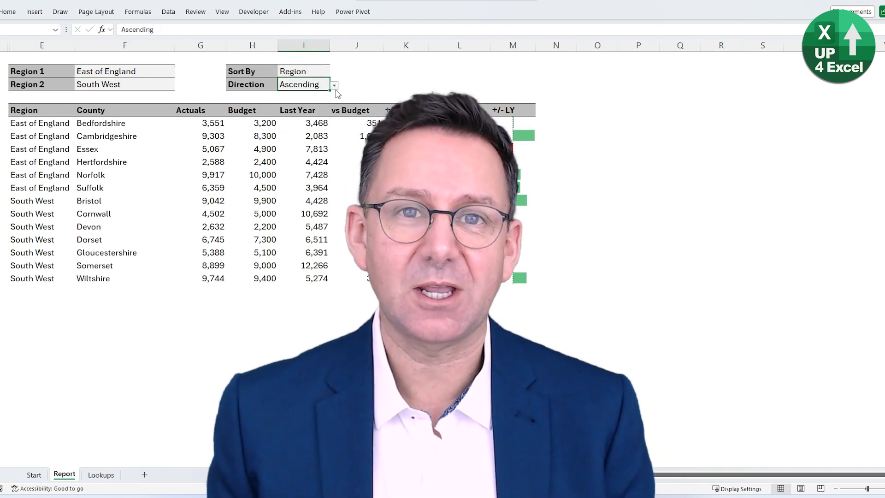
click(334, 85)
click(315, 101)
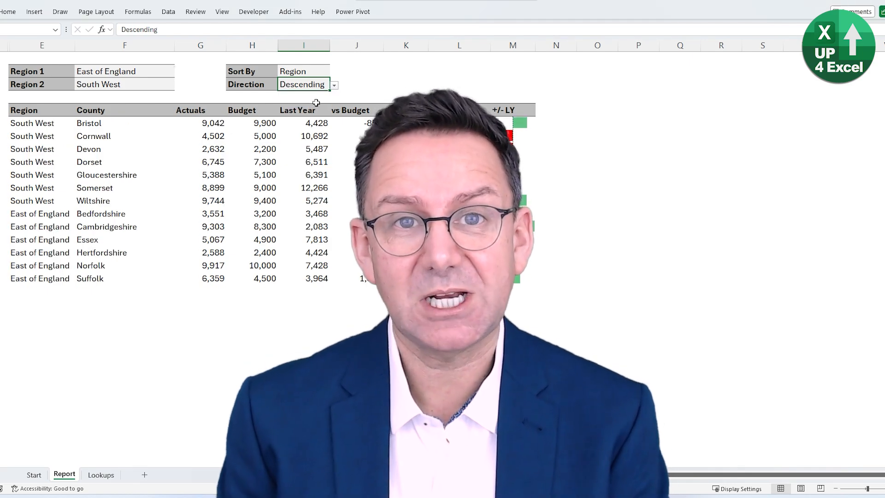
Change the report's sorting to the +/- Bud column in ascending order
click(323, 70)
click(334, 73)
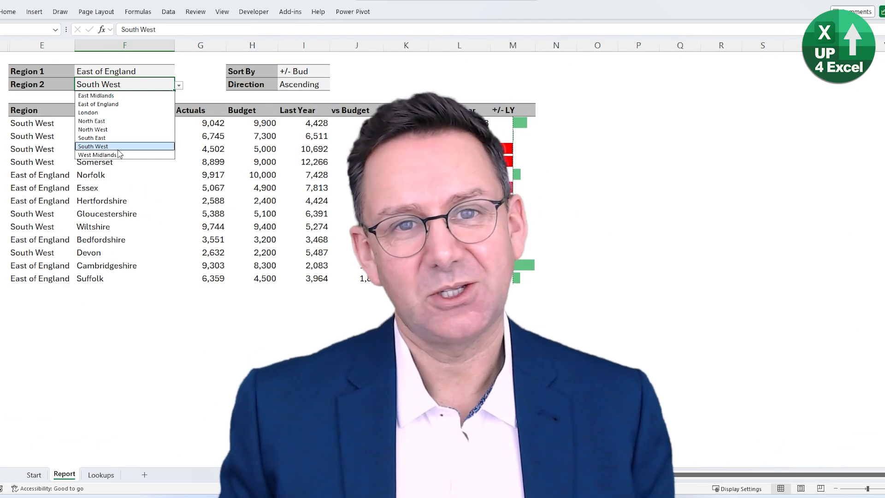
Set the report's Region 2 to West Midlands and Region 1 to East Midlands
click(116, 155)
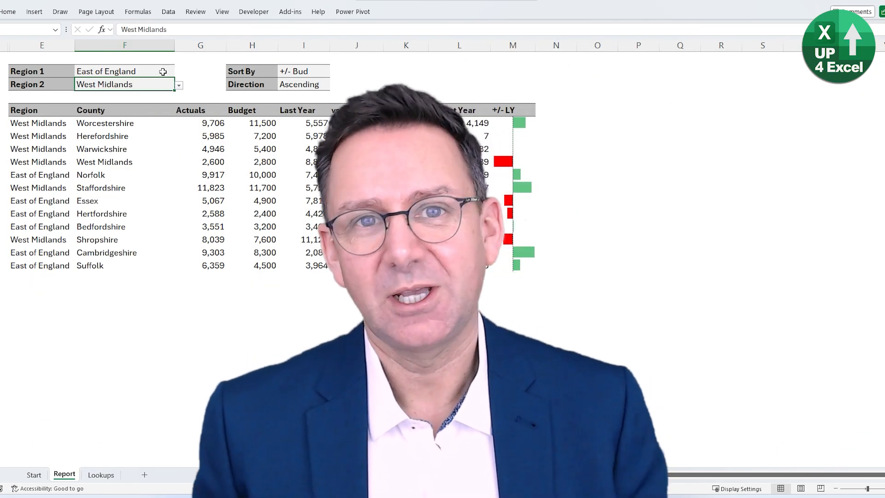
click(148, 72)
click(178, 73)
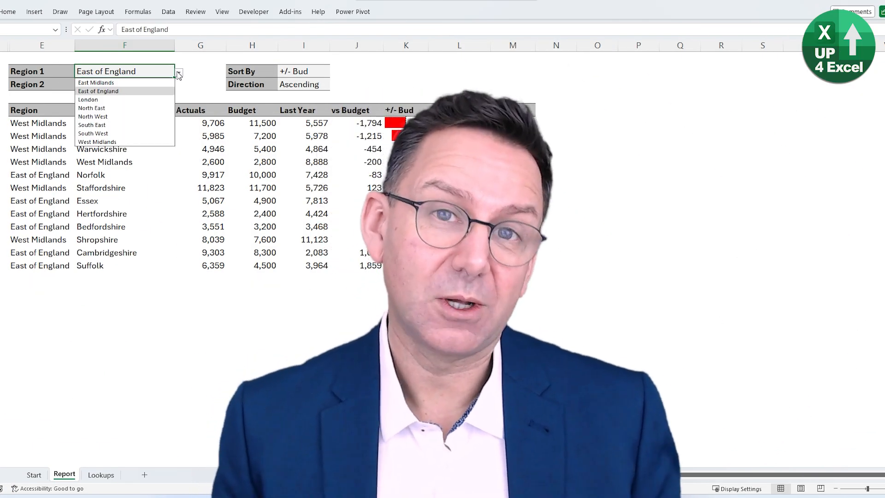
click(156, 83)
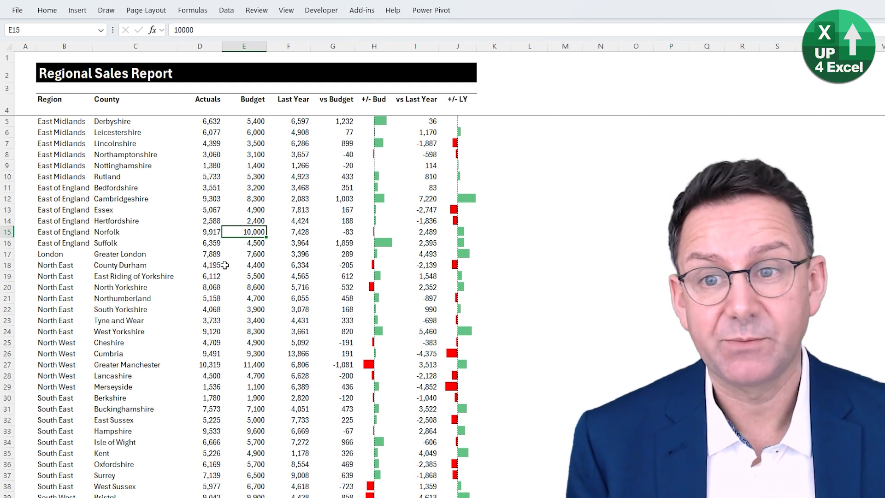
Convert the regional sales data in B4:J51 into a table with headers
click(208, 178)
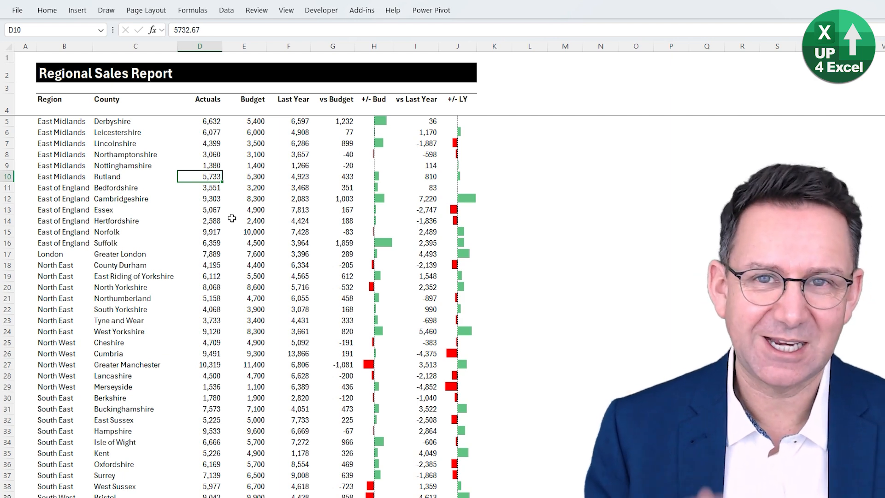
key(ctrl+t)
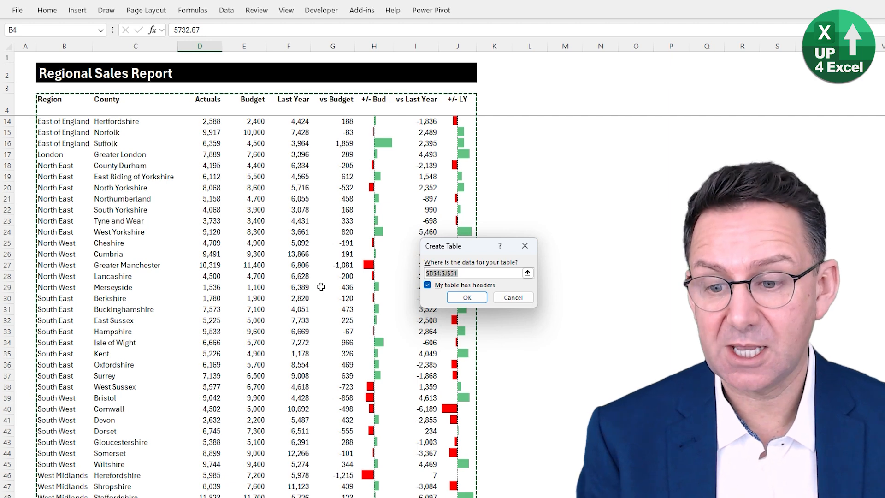
click(478, 300)
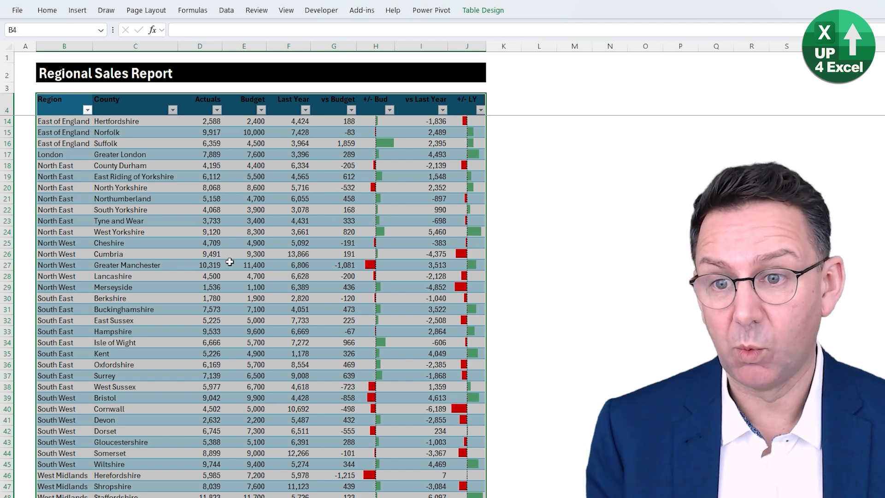
Apply the None table style to the sales table so it keeps its original formatting
click(486, 15)
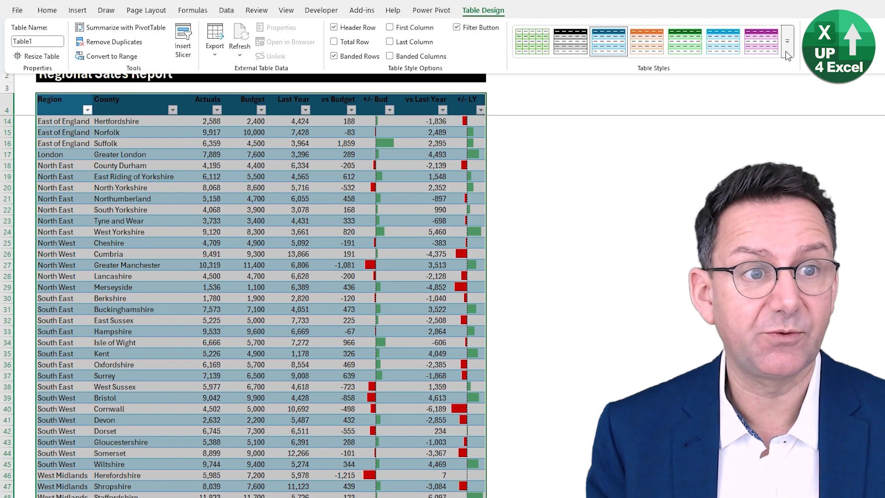
click(788, 51)
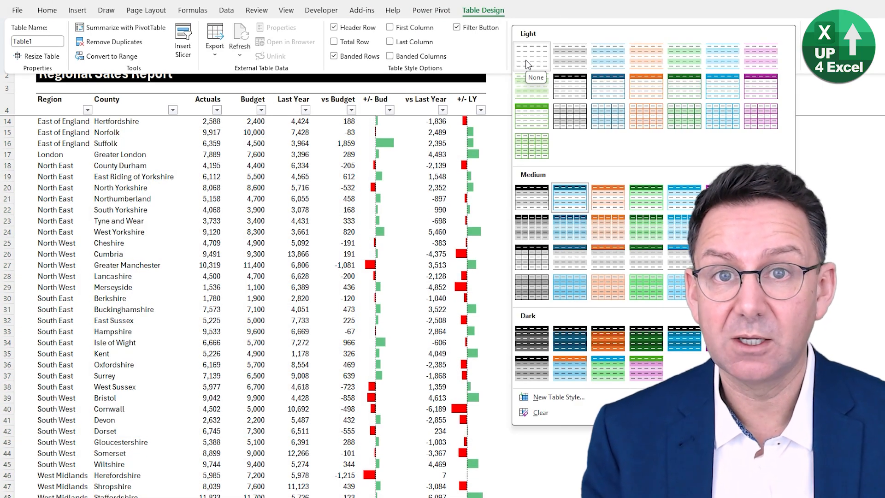
click(528, 65)
scroll(299, 232, up, 3)
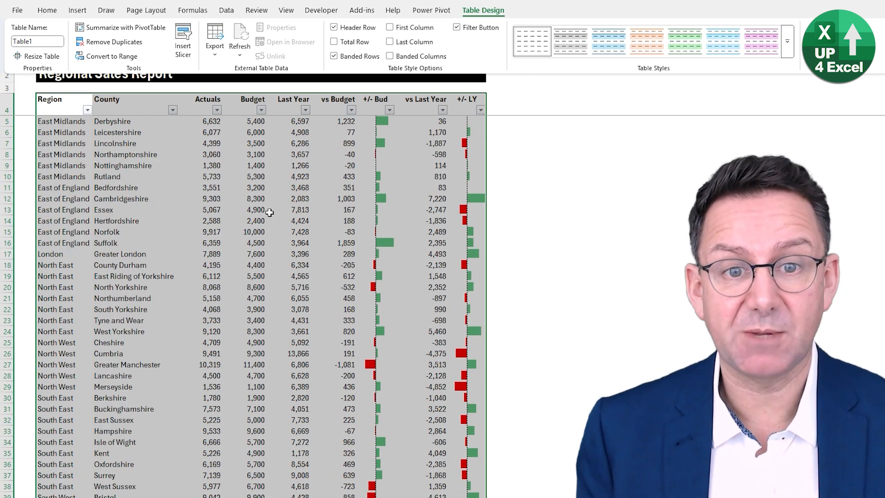
click(208, 188)
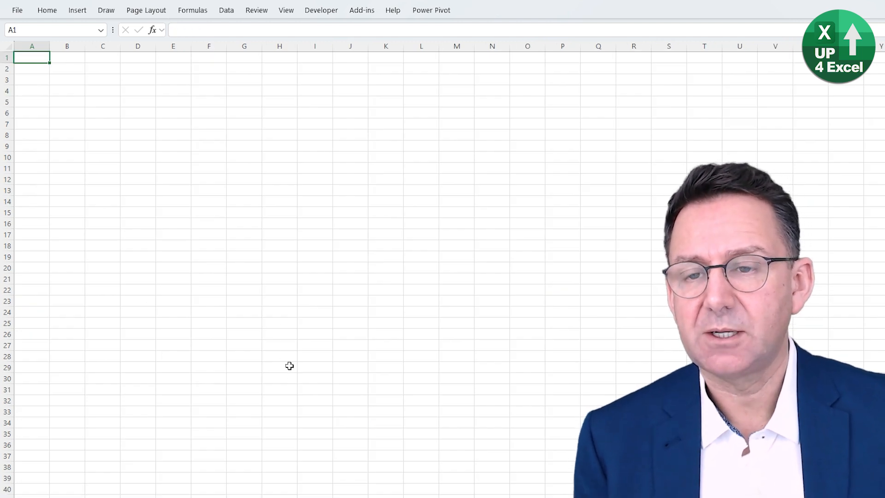
Enter the formula =Table1[#Headers] in cell C6 of the blank sheet to link the table's header row
click(117, 105)
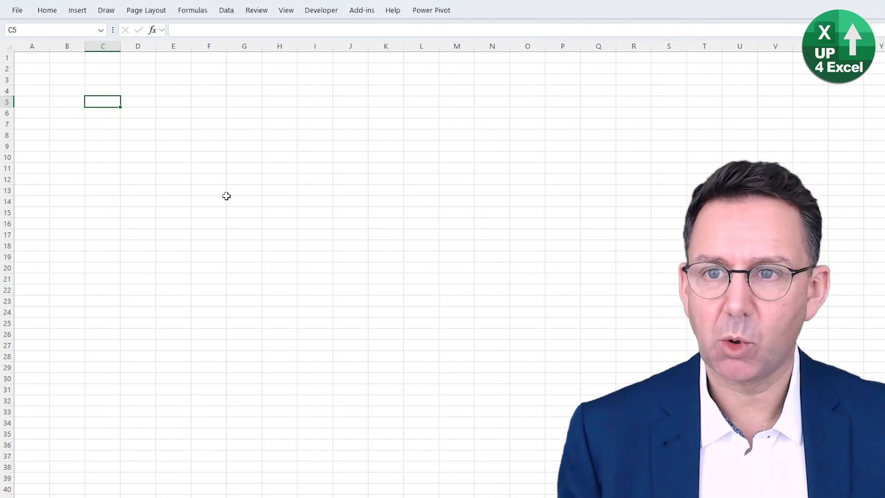
click(100, 115)
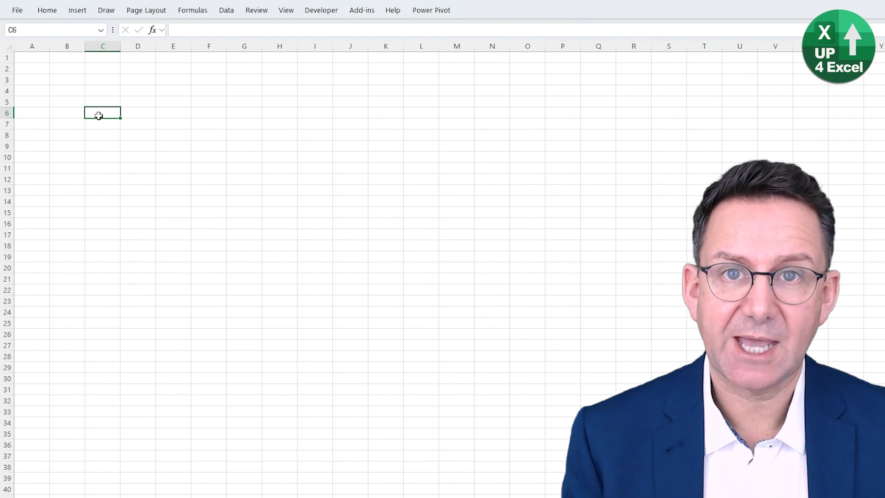
text(=)
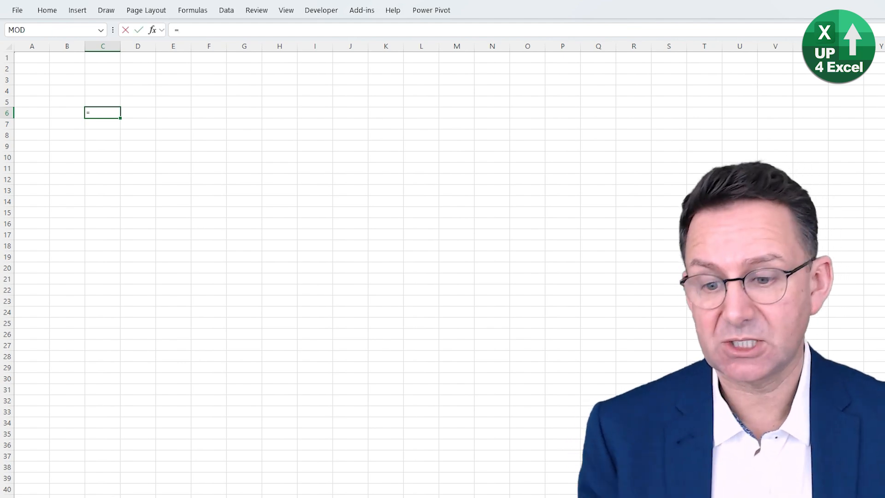
click(207, 497)
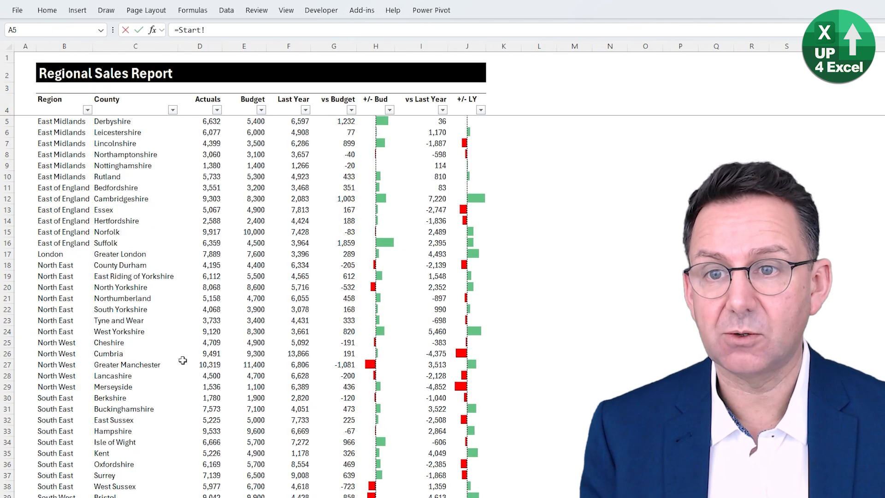
click(33, 102)
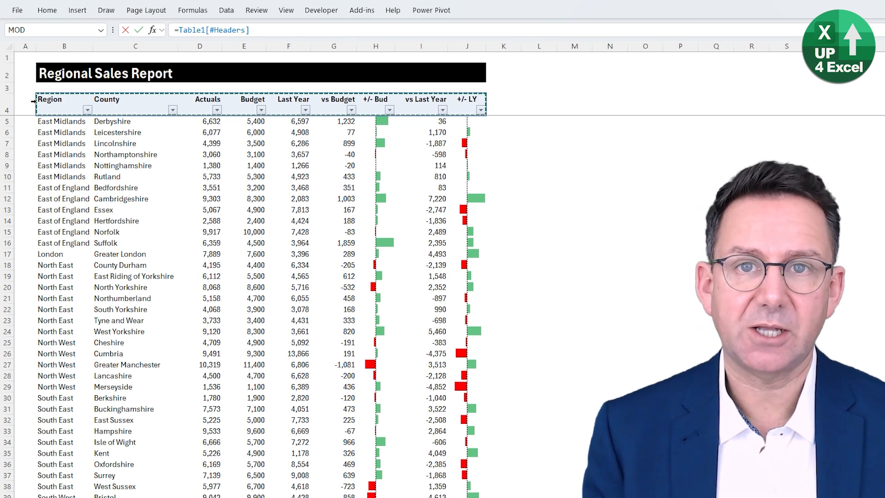
key(Return)
key(Up)
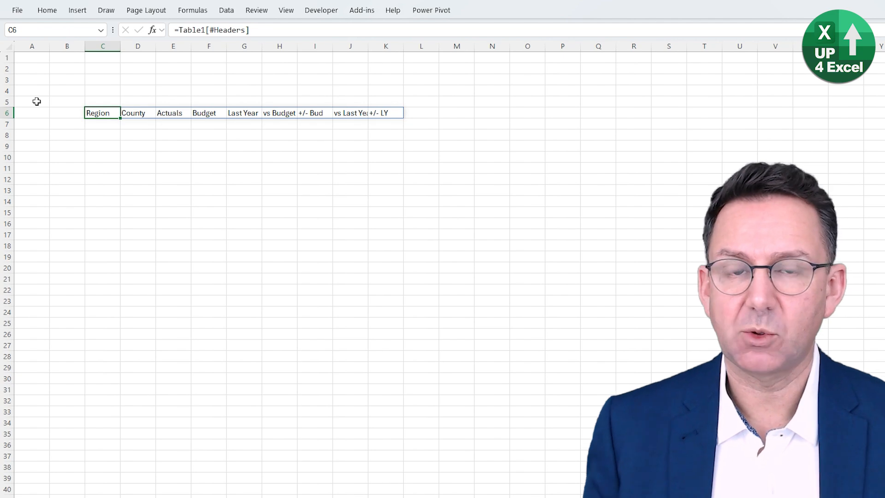
Copy the source table header's formatting and column widths onto the linked header row starting at C6
key(ctrl+Page_Up)
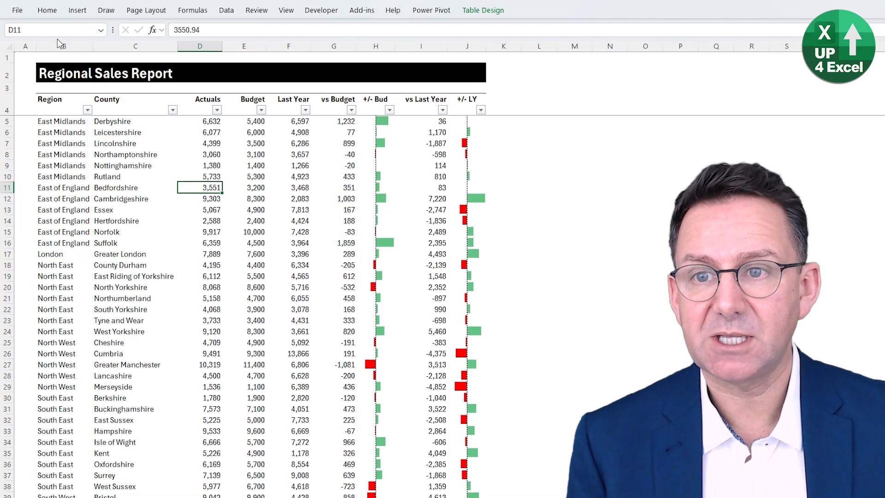
click(59, 112)
key(shift+space)
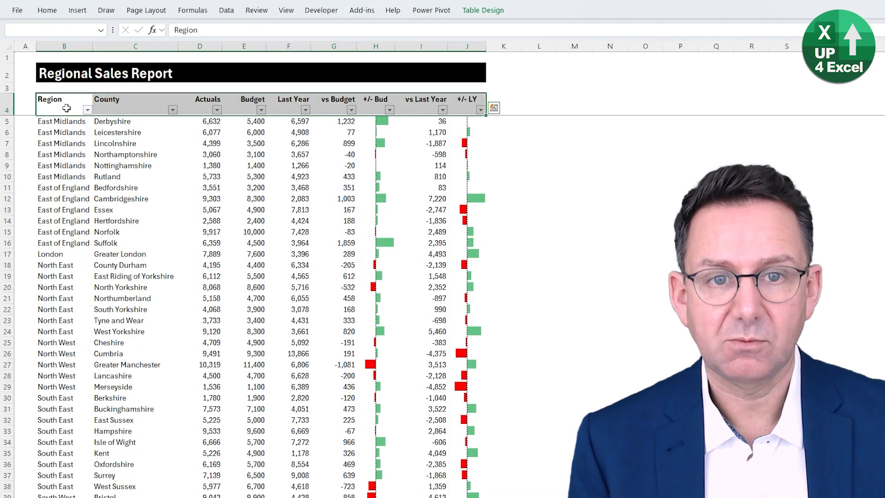
key(ctrl+c)
key(ctrl+Page_Down)
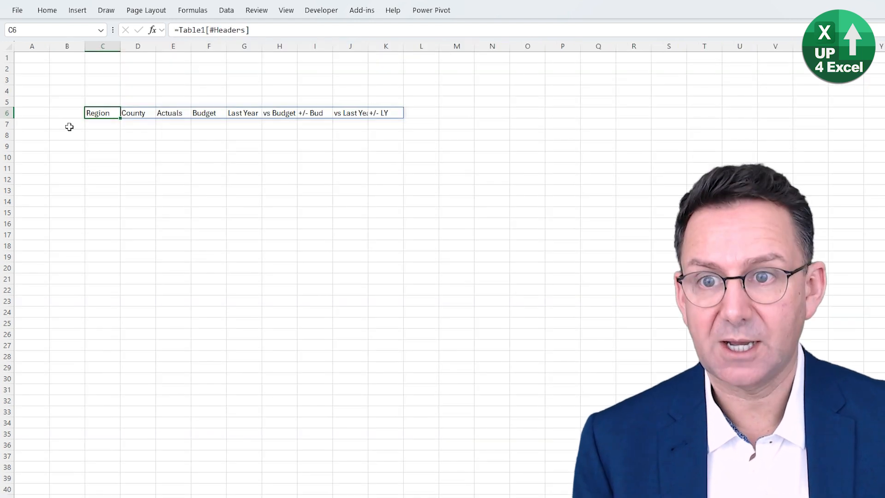
right_click(105, 116)
click(148, 206)
click(193, 190)
click(206, 298)
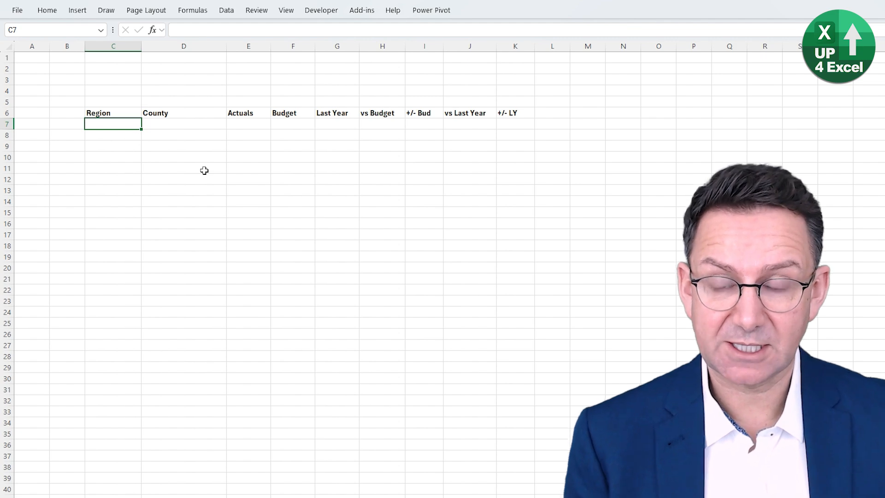
Enter =FILTER(Table1,Table1[Region]="North East") in C7 to list only the North East rows below the headers
text(=)
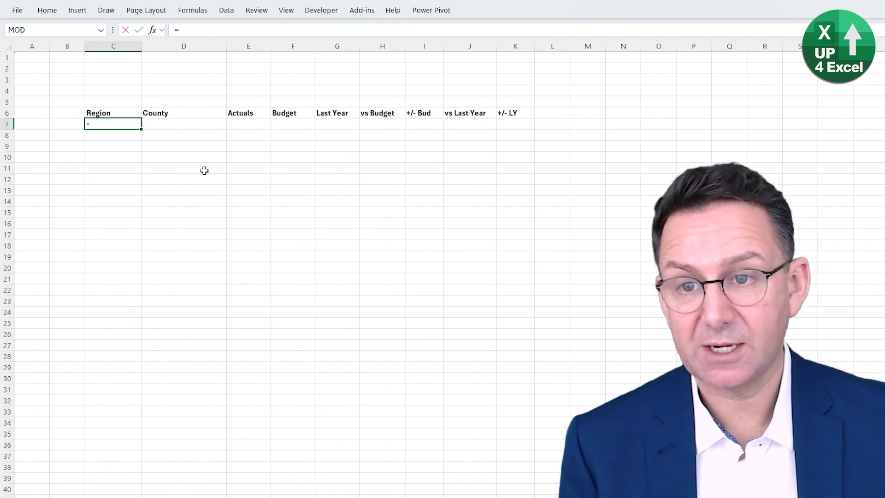
text(filter)
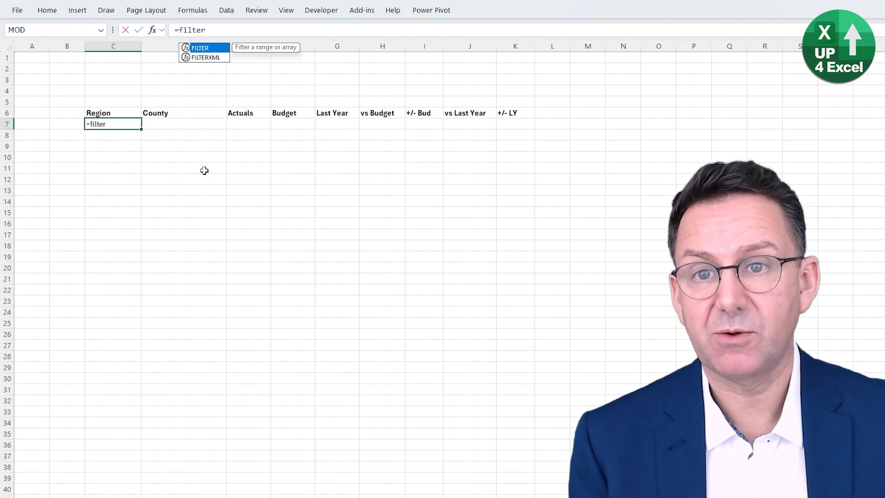
key(Tab)
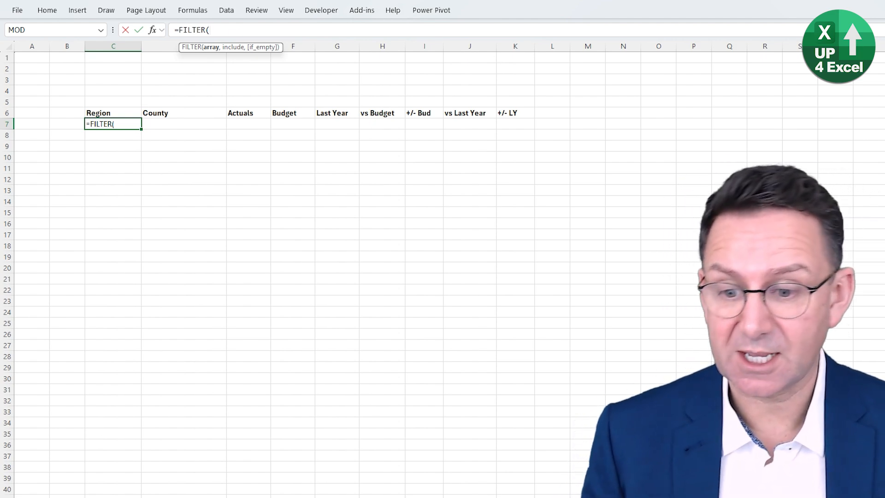
click(107, 488)
click(55, 120)
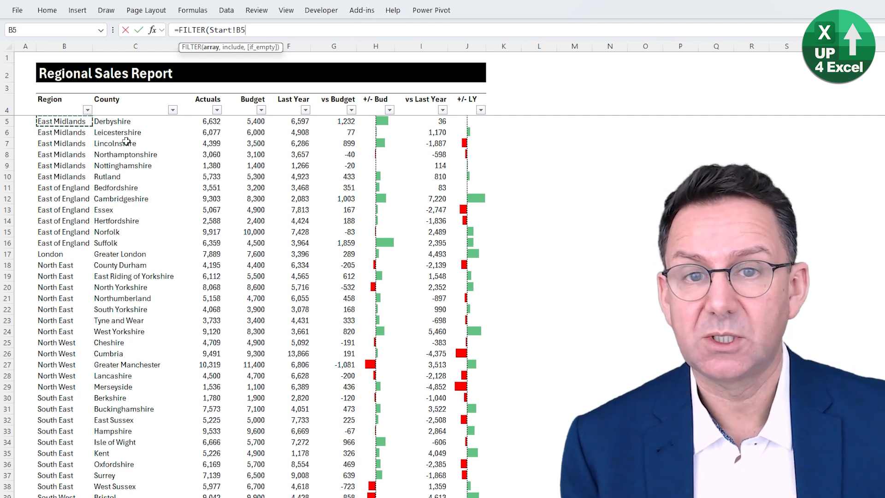
key(ctrl+shift+Right)
key(ctrl+shift+Down)
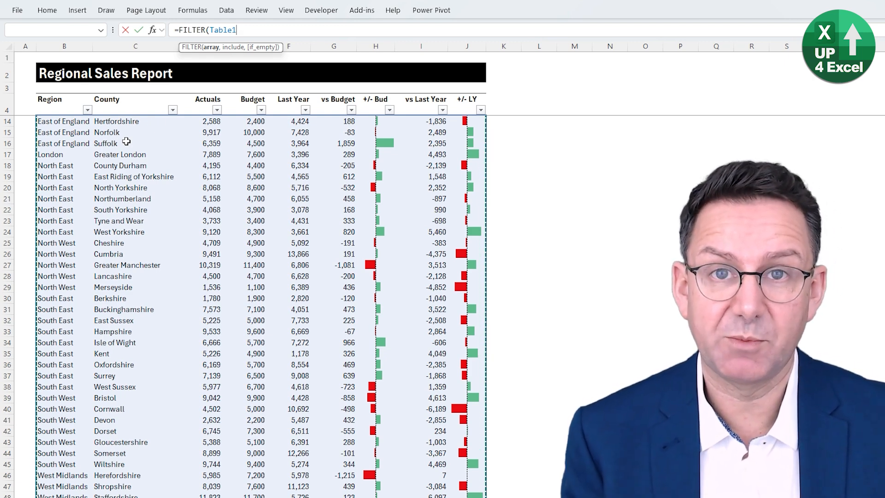
text(,)
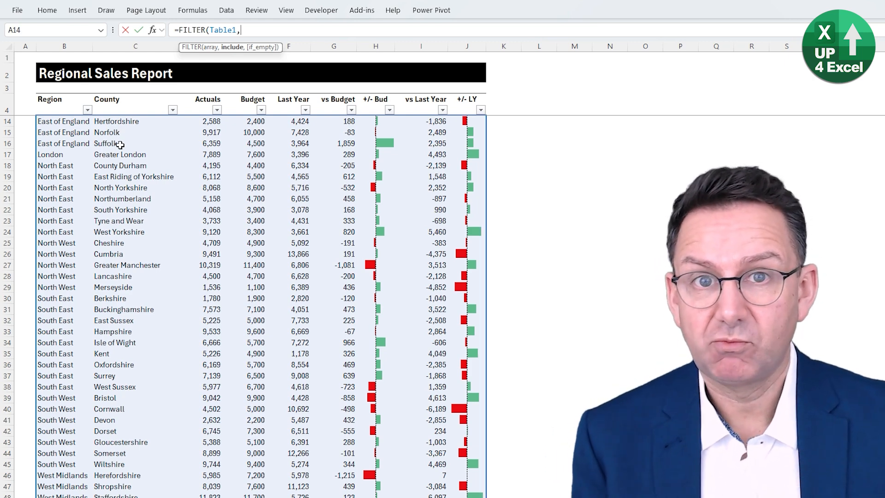
click(73, 93)
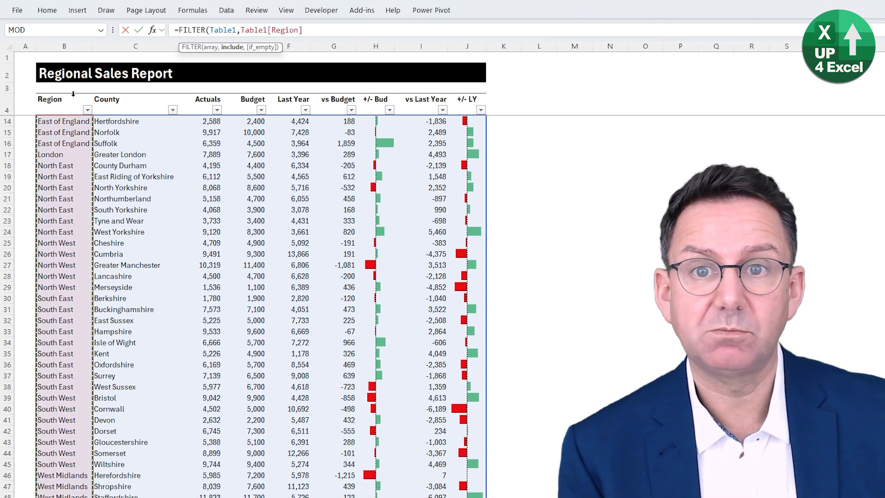
text(="North Eas)
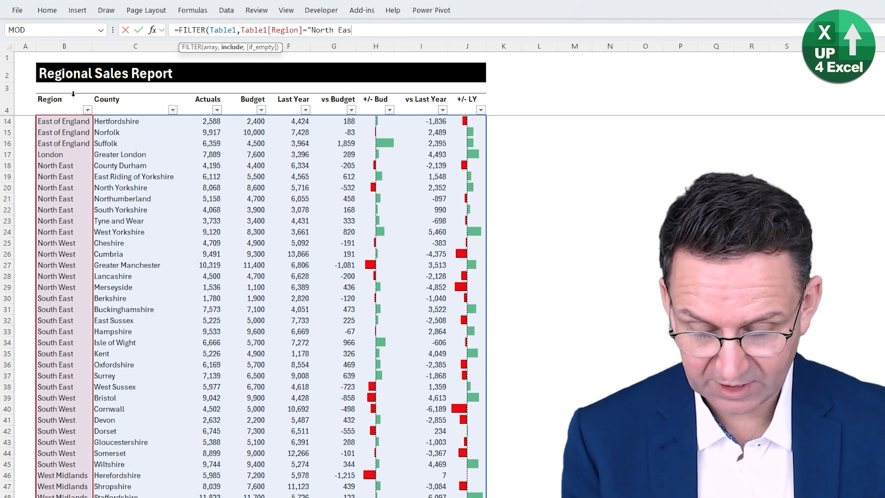
text("))
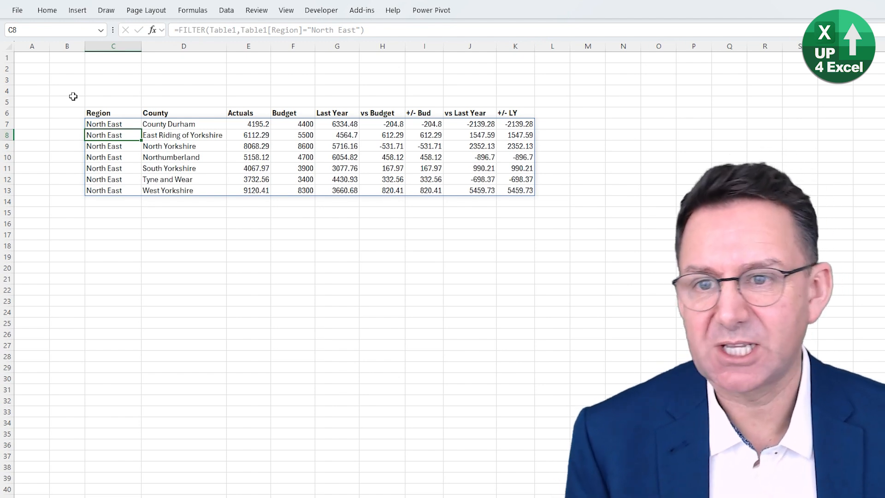
Copy the source table's first data row, East Midlands Derbyshire, onto the report sheet starting at C3 as a formatting sample
click(123, 124)
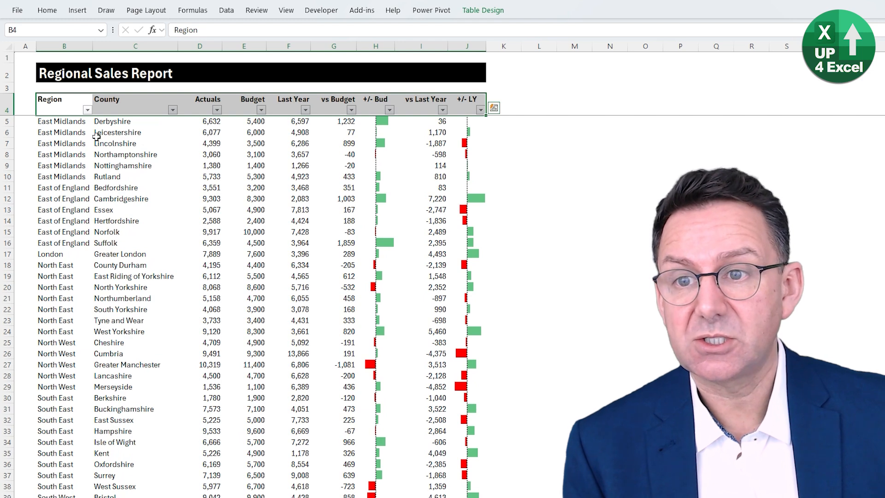
drag(71, 120, 459, 119)
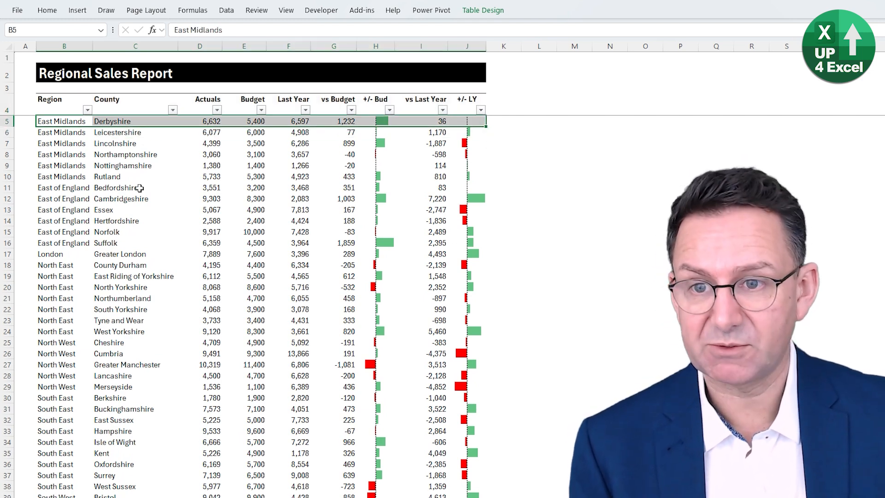
key(ctrl+c)
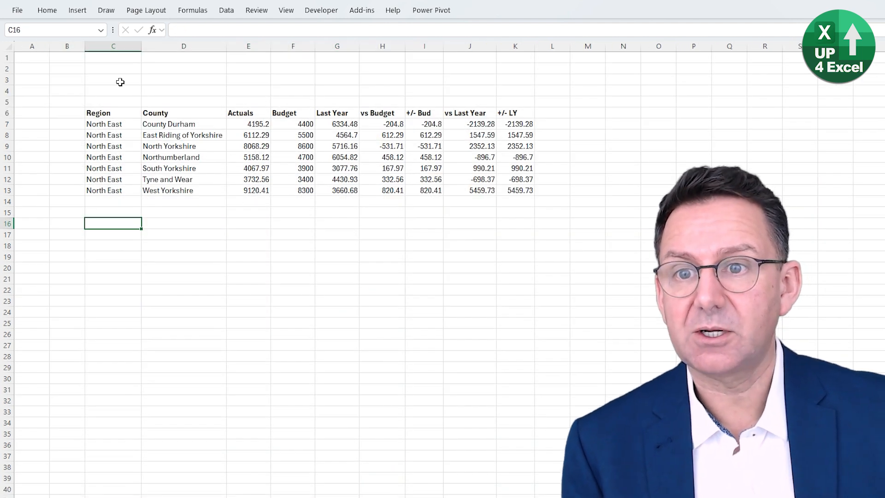
click(119, 81)
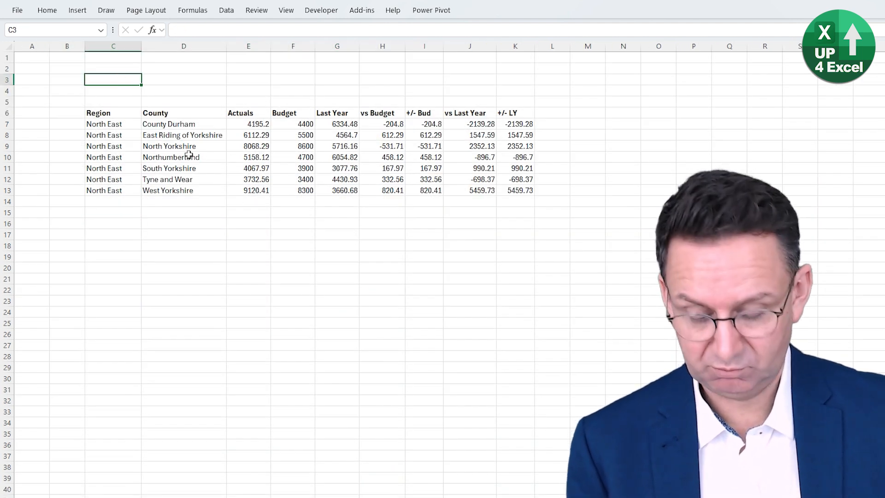
key(ctrl+v)
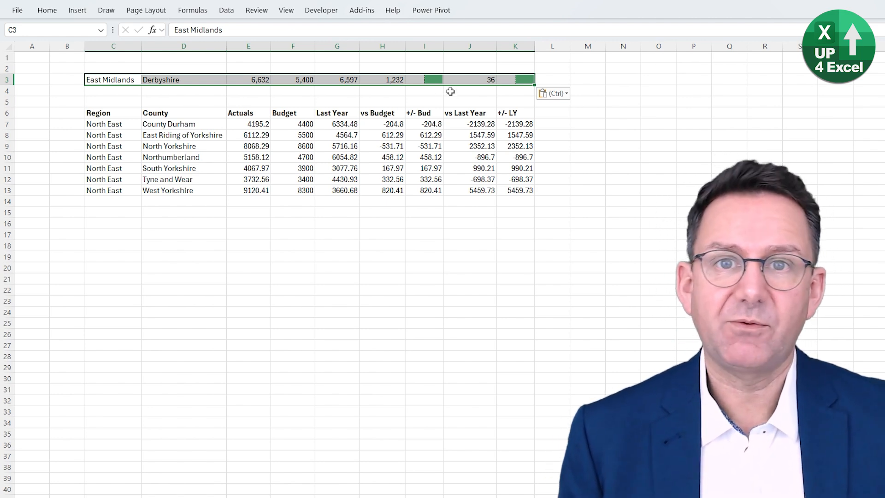
Open the conditional formatting rules manager and list the rules for This Worksheet
click(341, 157)
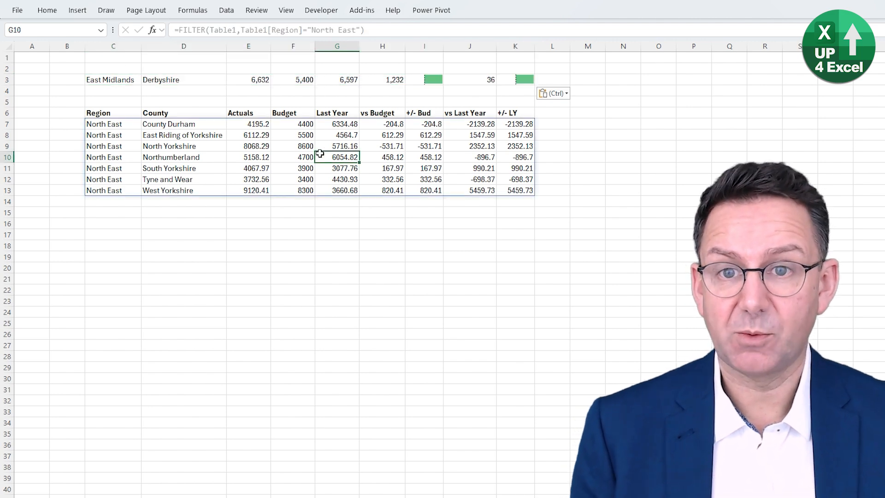
key(ctrl+F1)
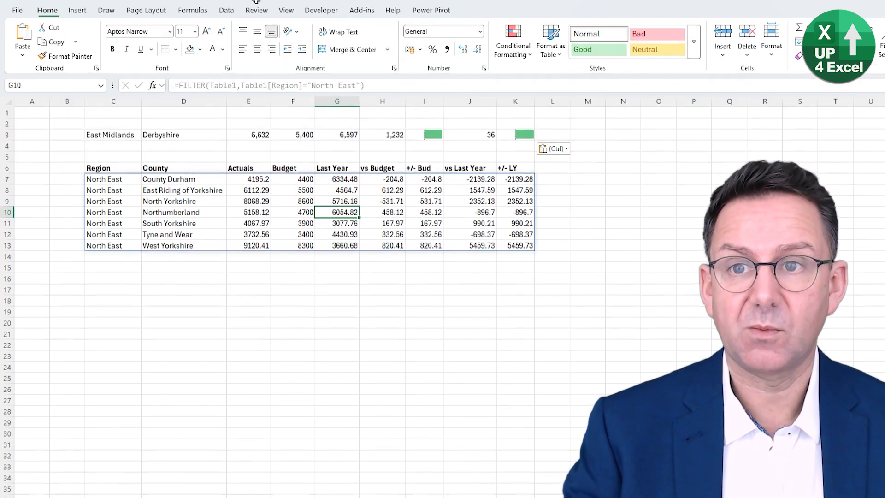
click(513, 52)
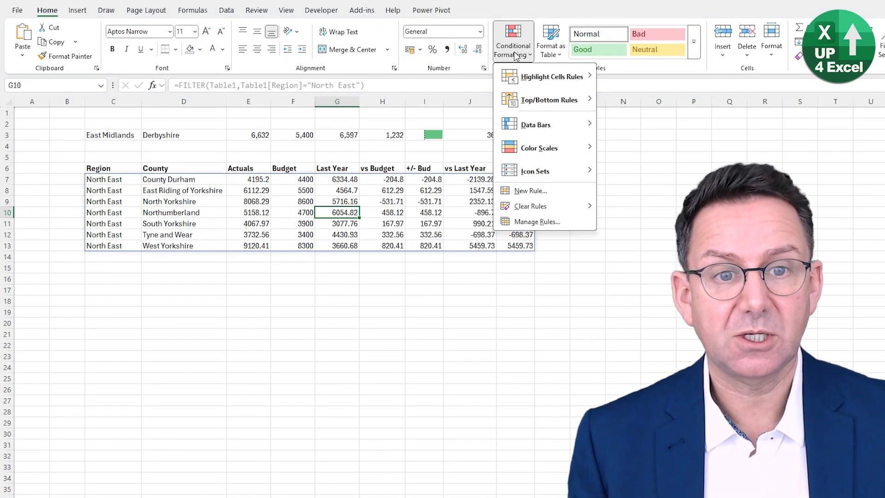
click(534, 221)
click(414, 217)
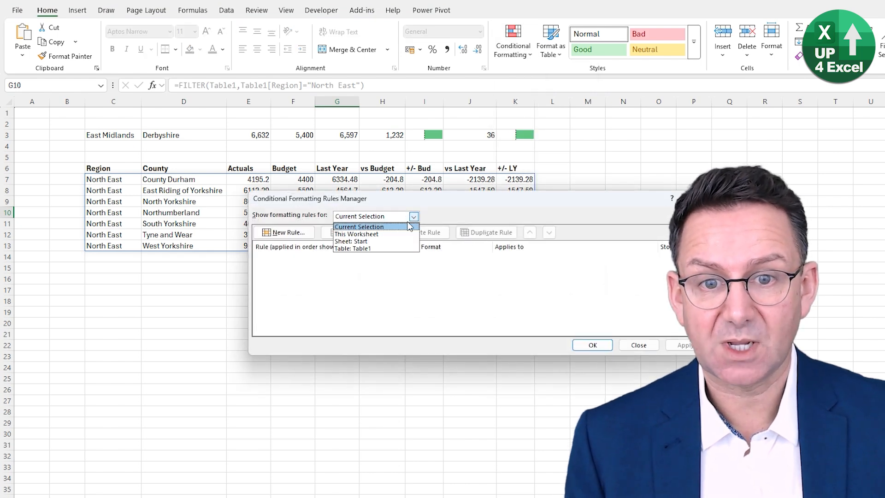
click(397, 231)
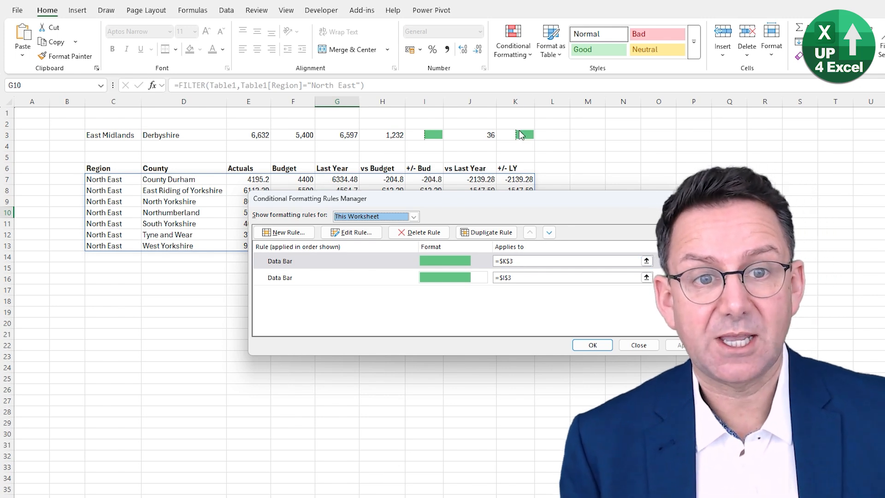
Change the K3 data bar rule's applied range to start at K7 and extend down the +/- LY column
click(522, 261)
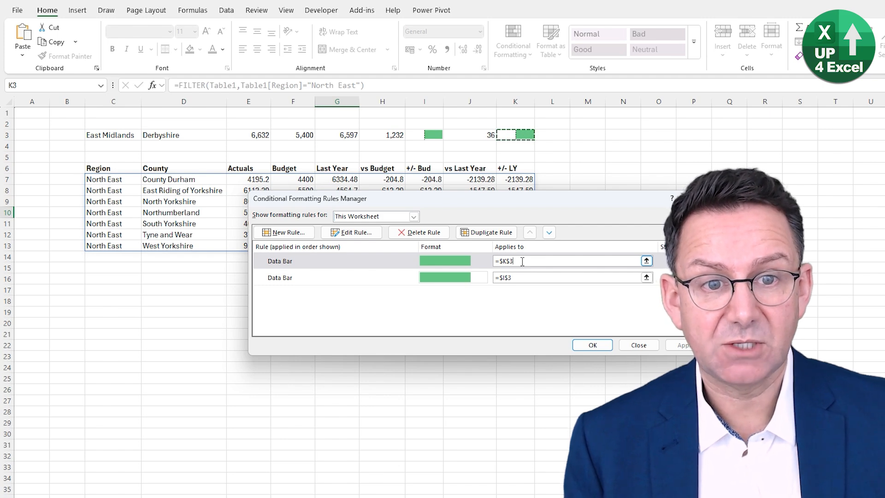
click(516, 179)
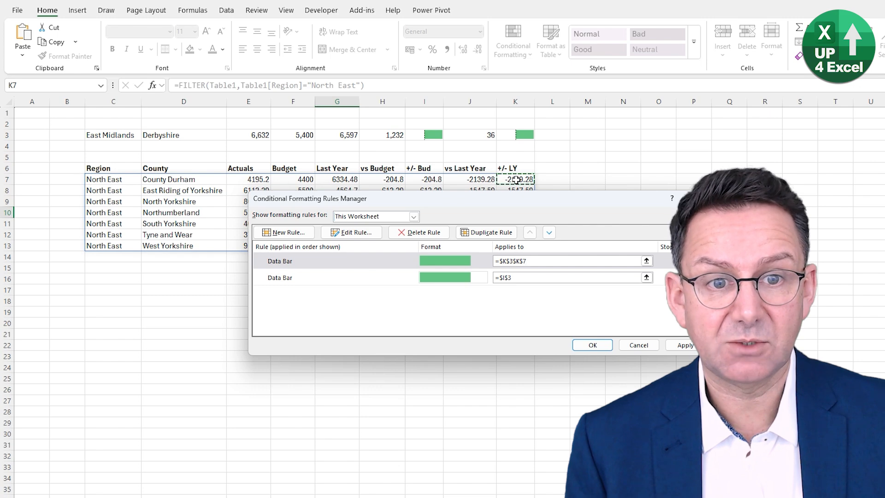
drag(537, 261, 469, 256)
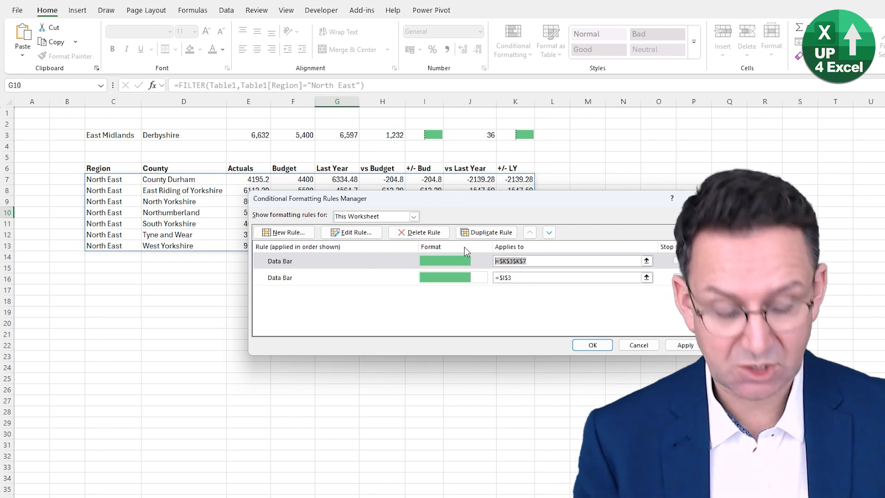
click(518, 179)
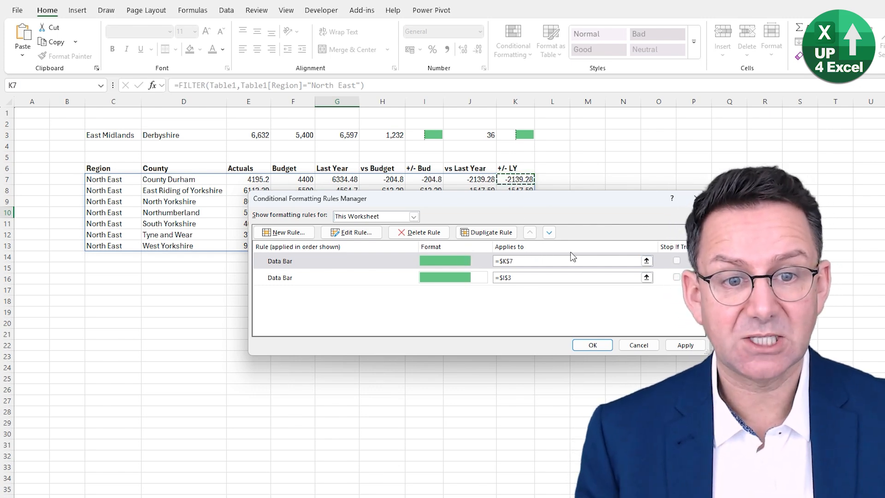
text(:$K$7)
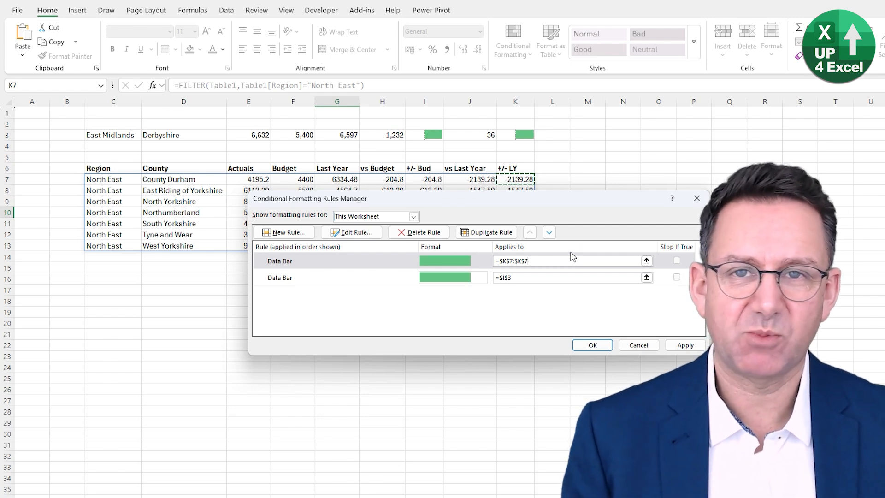
key(BackSpace)
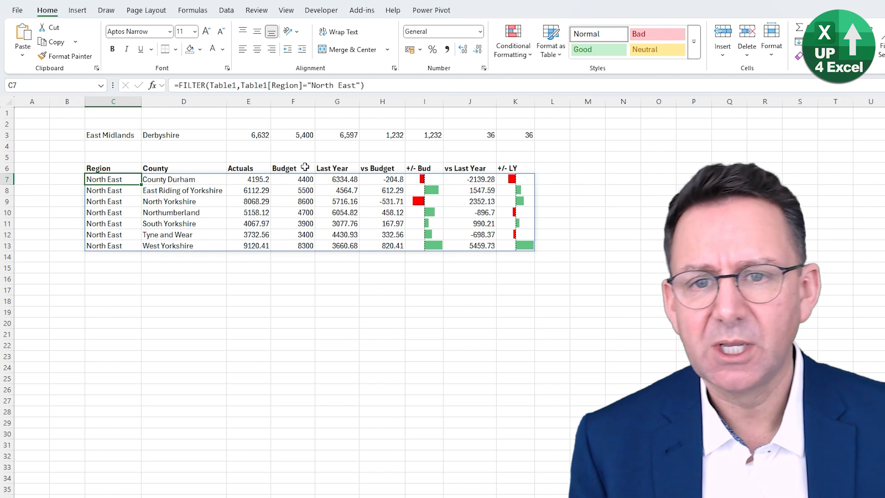
Copy the cell formatting of sample row C3:H3 onto the filtered rows and spare rows below, from C7 across to column H
click(253, 134)
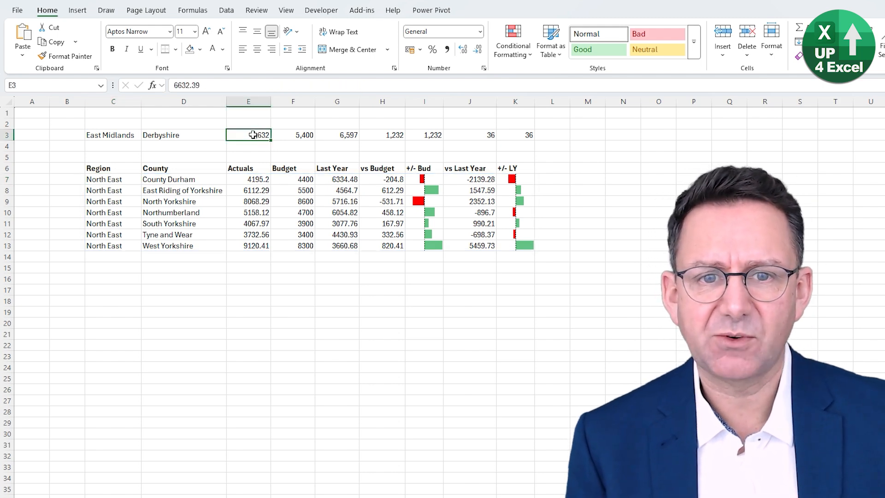
drag(253, 135, 382, 134)
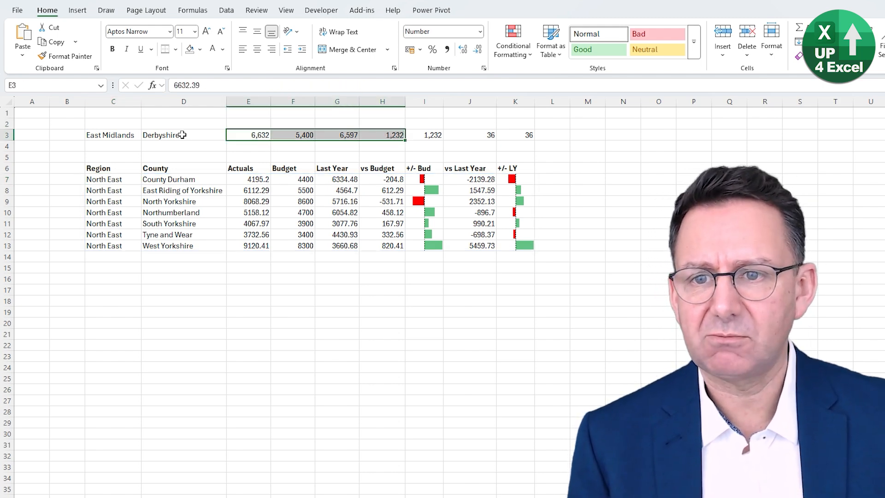
drag(114, 137, 398, 133)
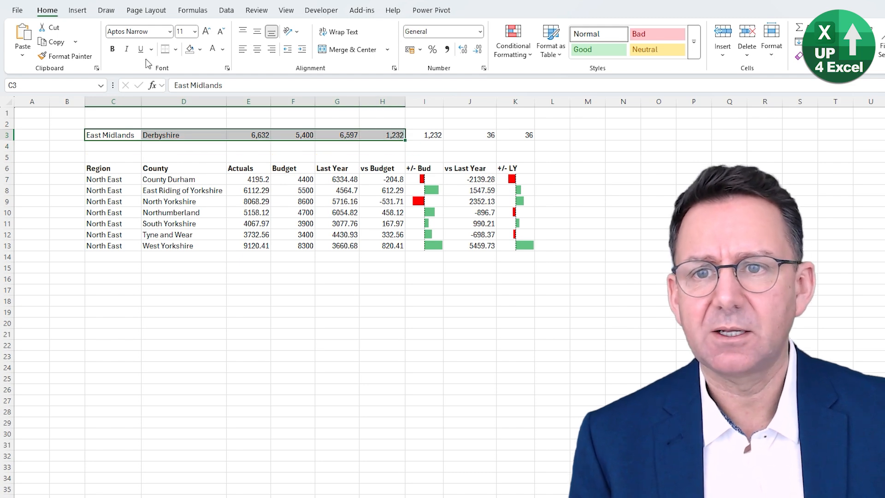
click(70, 56)
mouse_move(121, 180)
mouse_down()
mouse_move(392, 216)
mouse_move(389, 490)
mouse_move(396, 470)
mouse_move(396, 497)
mouse_move(387, 340)
mouse_move(381, 352)
mouse_up()
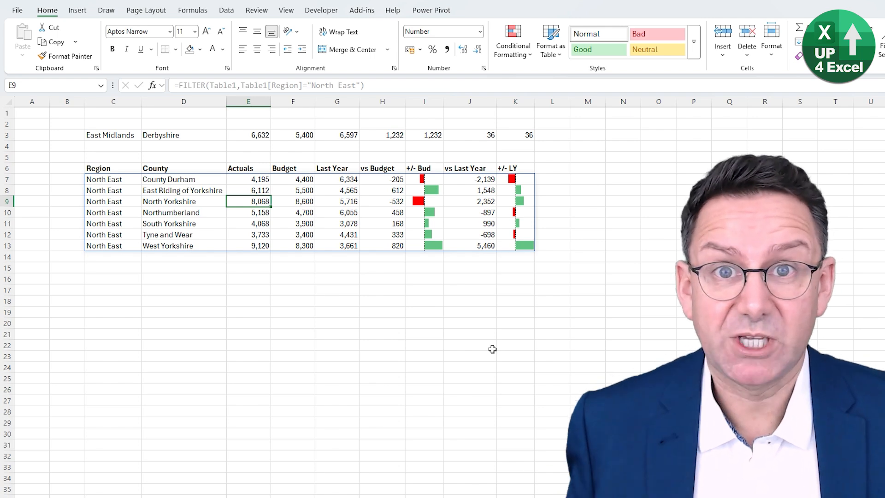
Change the region criterion in the C7 FILTER formula to "North west"
click(105, 178)
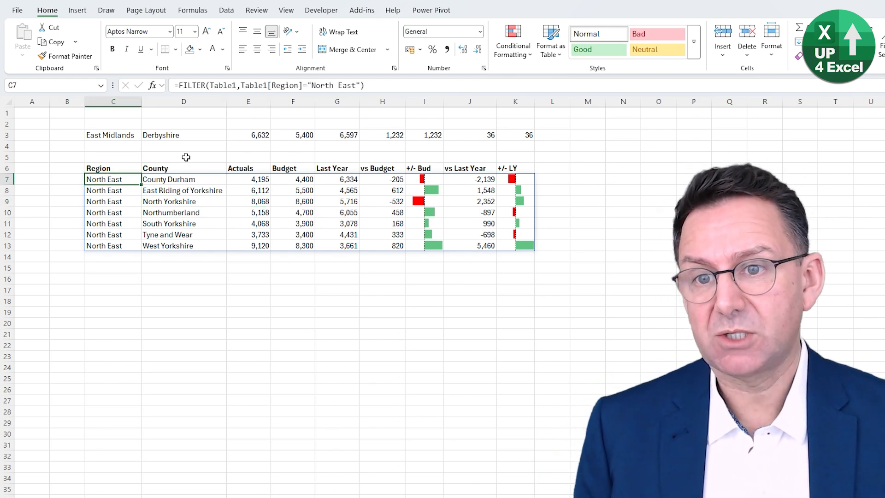
click(359, 85)
key(ctrl+shift+Left)
text(west)
key(Return)
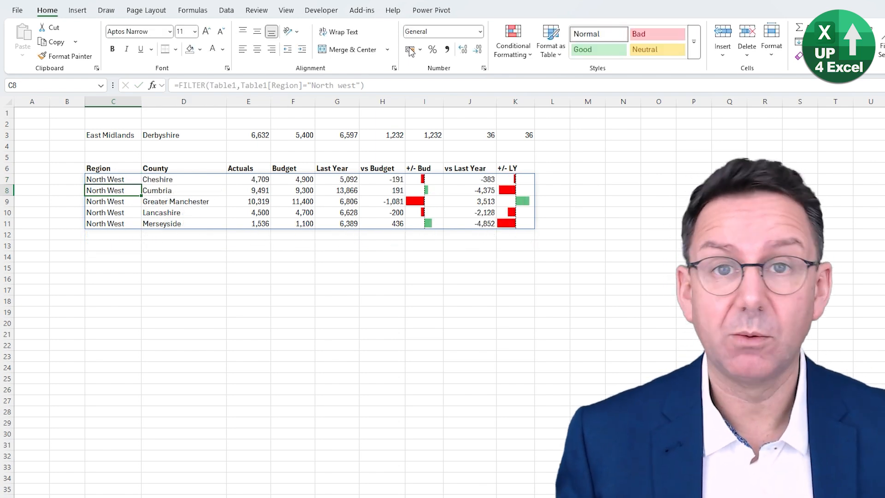
click(135, 235)
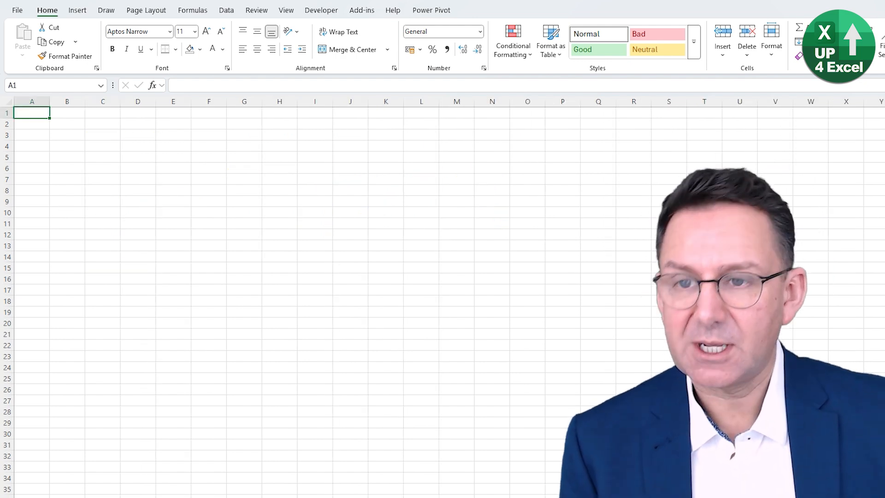
Rename the new blank sheet and enter the heading Regions in B3
double_click(161, 497)
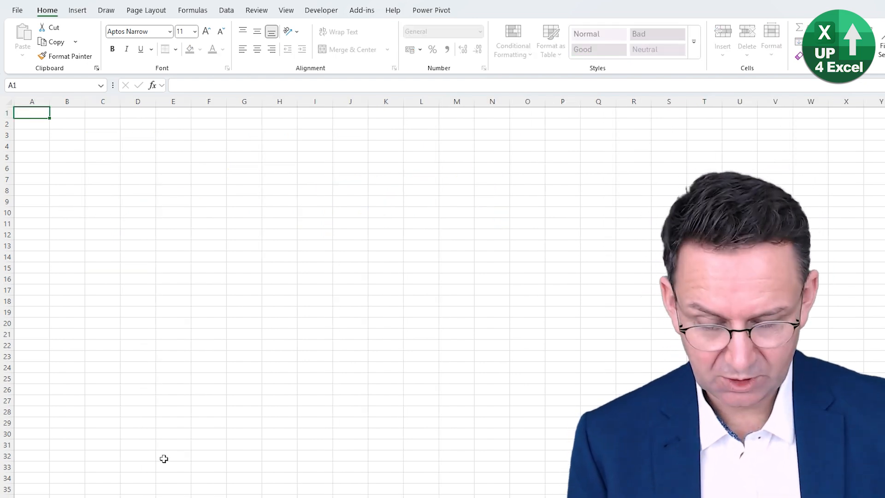
key(Return)
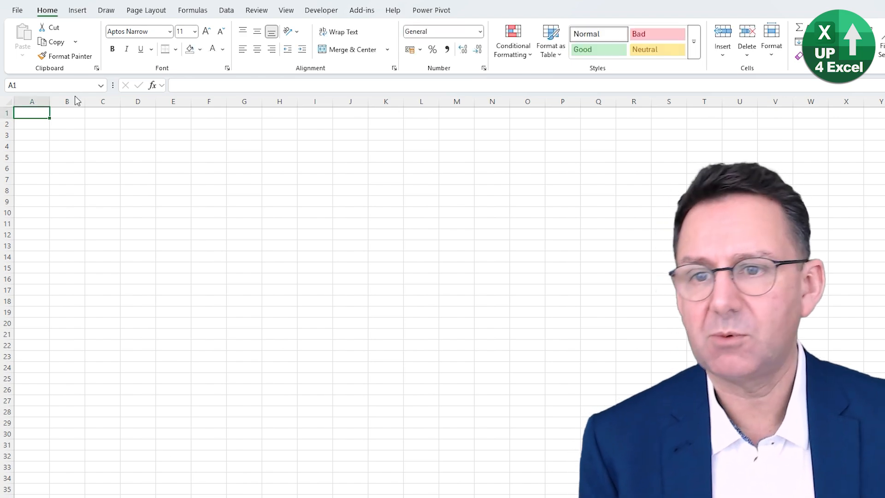
click(62, 137)
text(Regions)
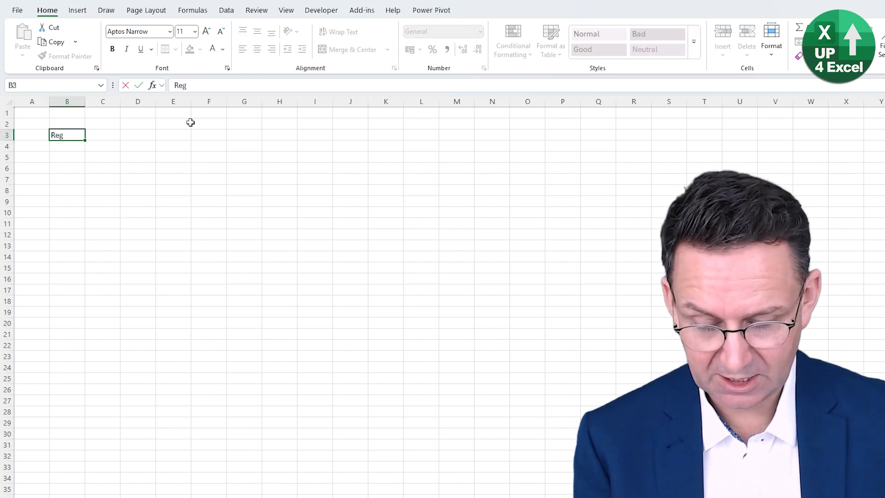
key(Return)
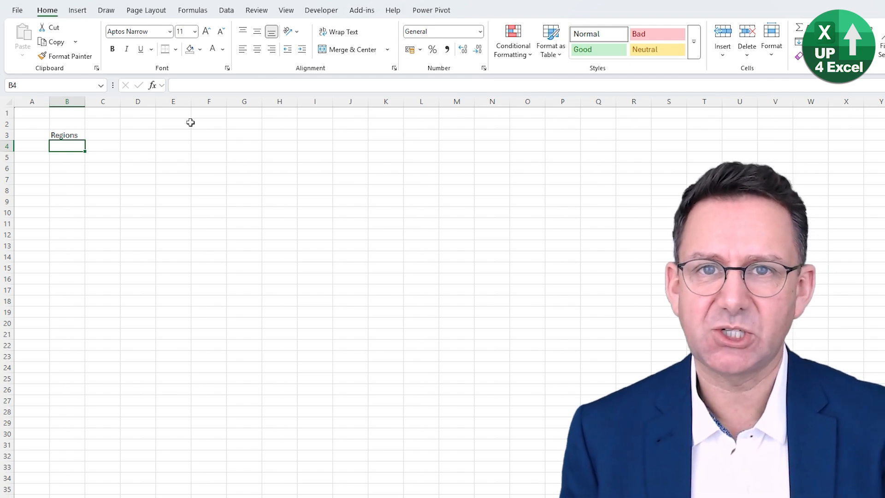
Enter =UNIQUE(Table1[Region]) in B4 to list each region once, and widen column B to fit the names
text(=uni)
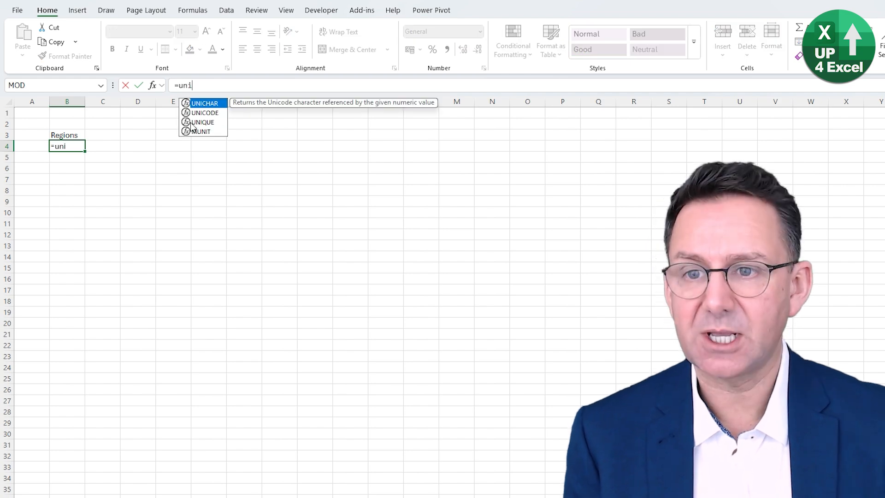
key(Down)
key(Down)
key(Down)
key(Up)
key(Tab)
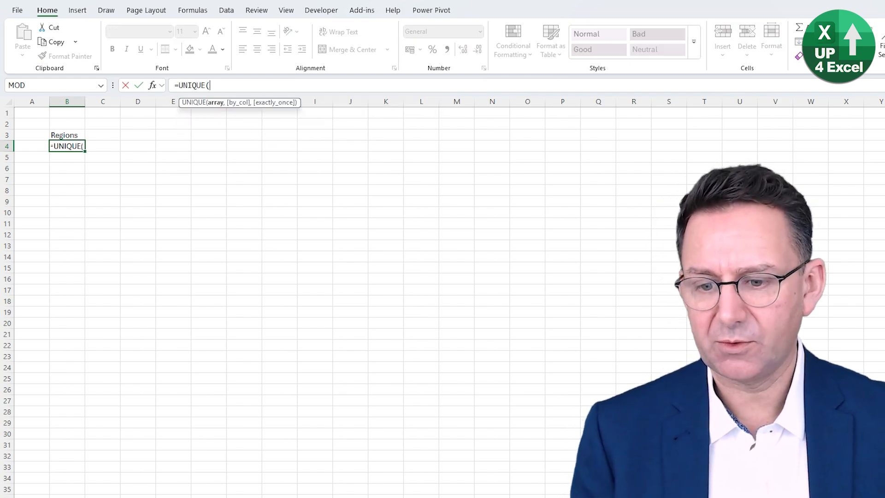
key(ctrl+Page_Up)
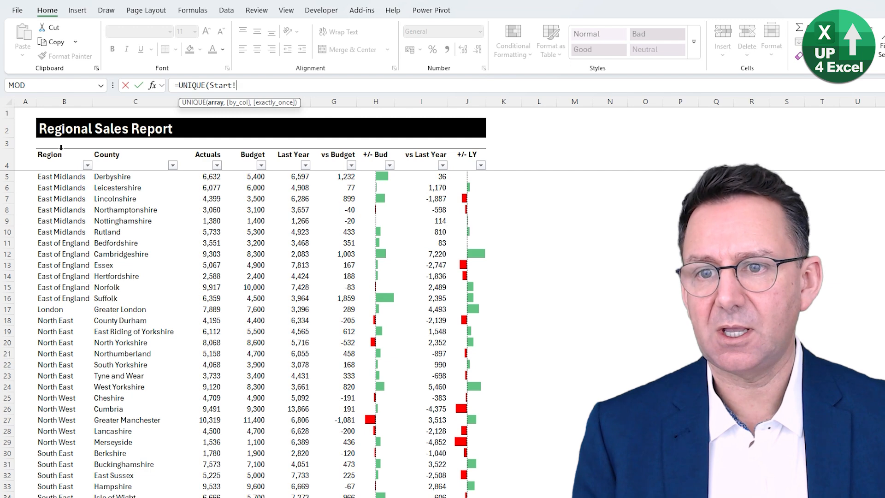
click(60, 148)
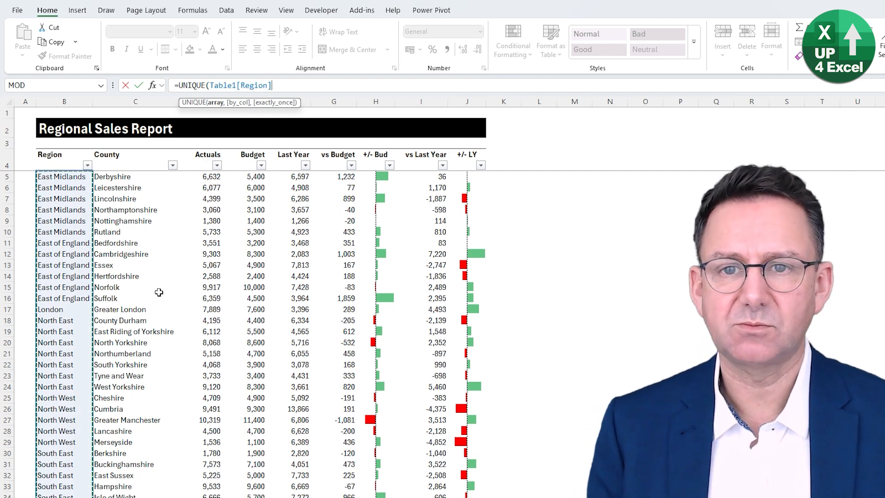
key(Return)
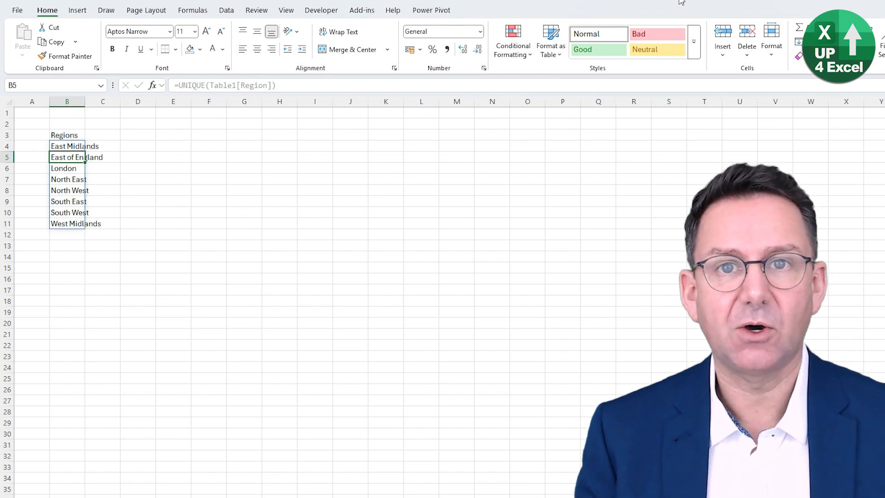
drag(84, 102, 118, 102)
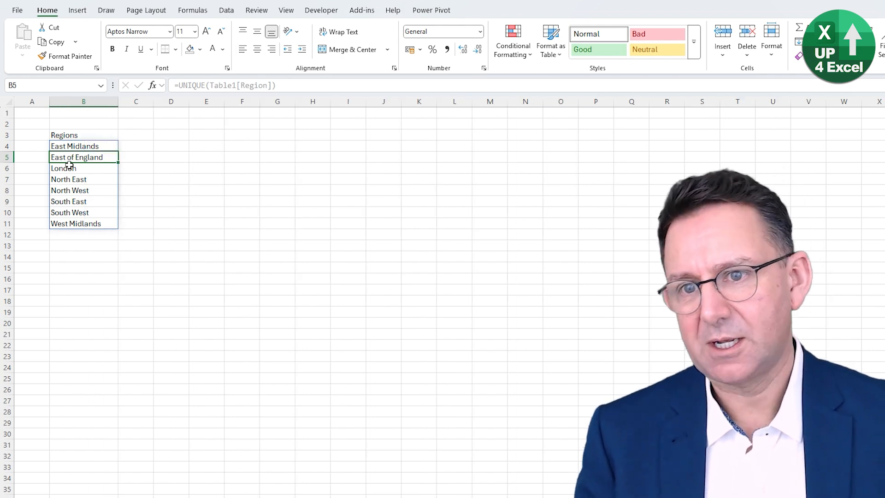
Wrap the region list formula in B4 in SORT so it reads =SORT(UNIQUE(Table1[Region]))
click(65, 144)
click(180, 85)
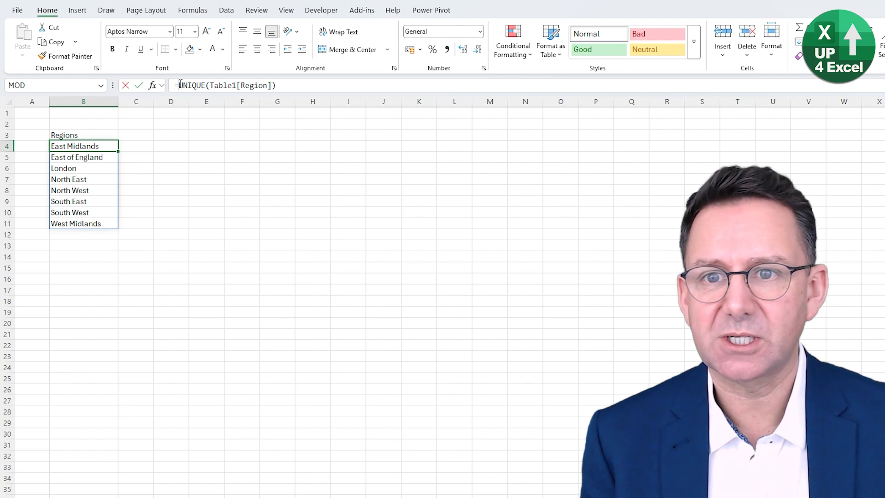
text(soert)
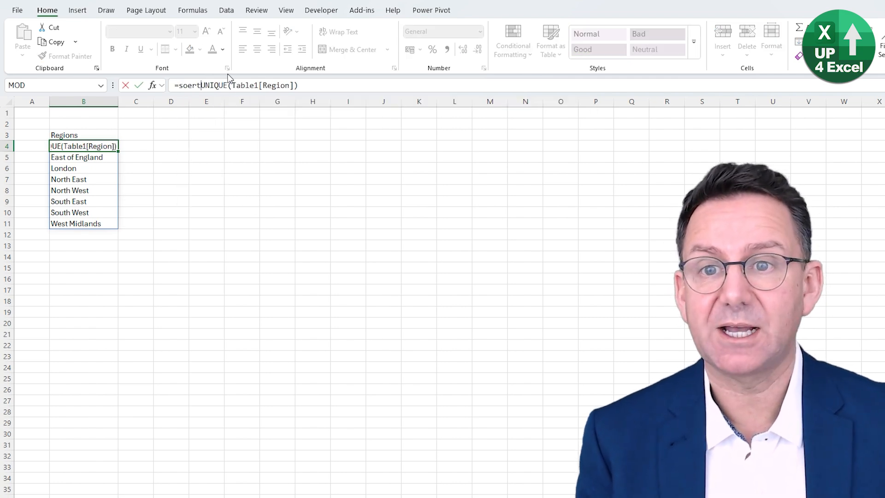
key(BackSpace)
key(BackSpace)
key(BackSpace)
text(rt)
key(Tab)
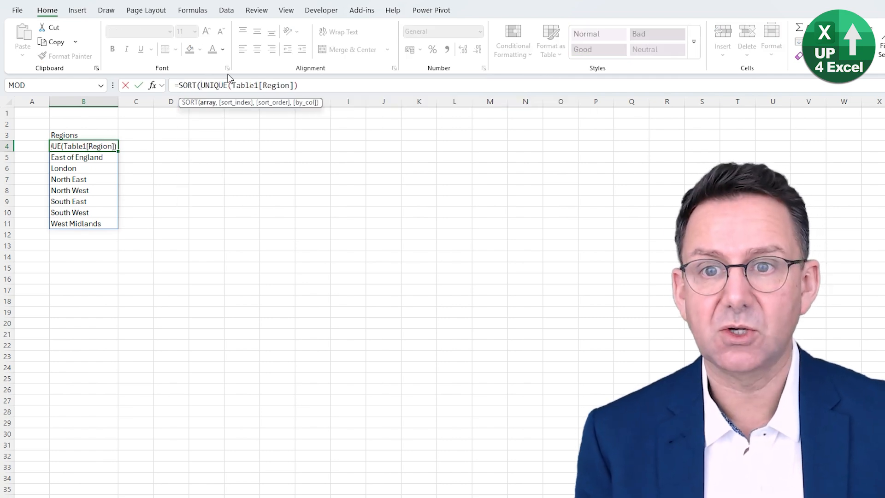
text())
key(Return)
key(Up)
key(Up)
Delete sample row 3 above the filtered table on the report sheet
drag(113, 134, 570, 134)
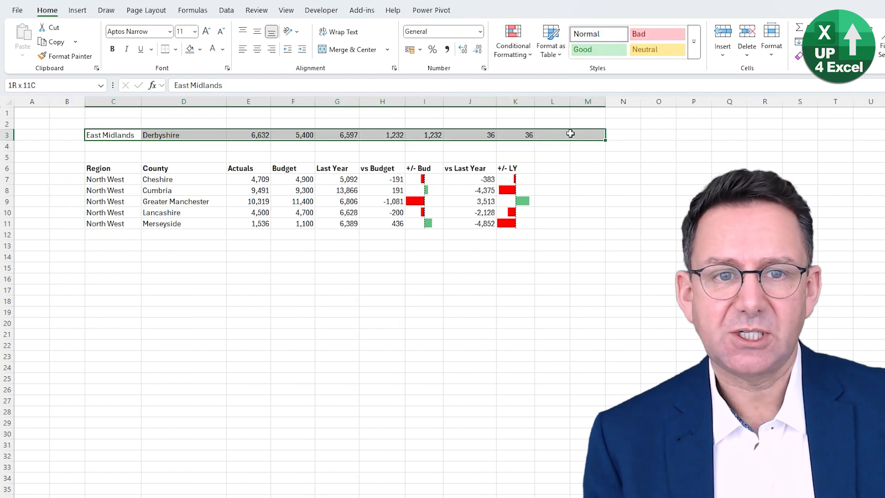
key(shift+space)
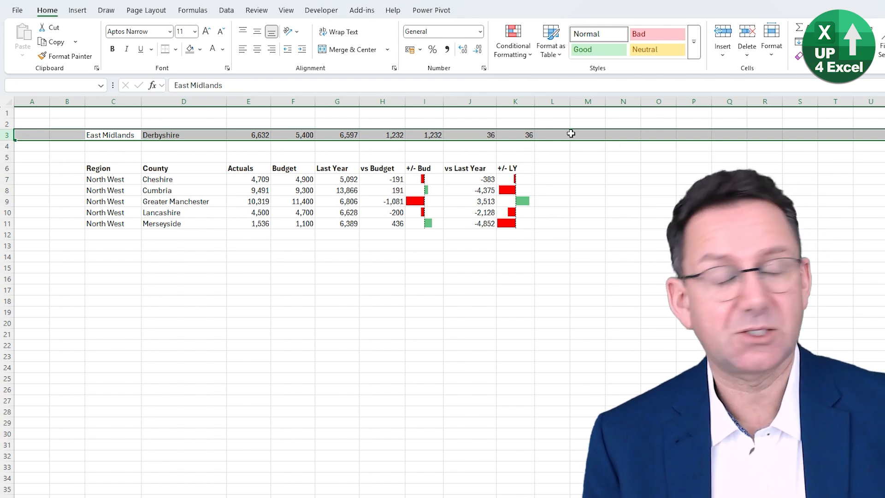
key(ctrl+minus)
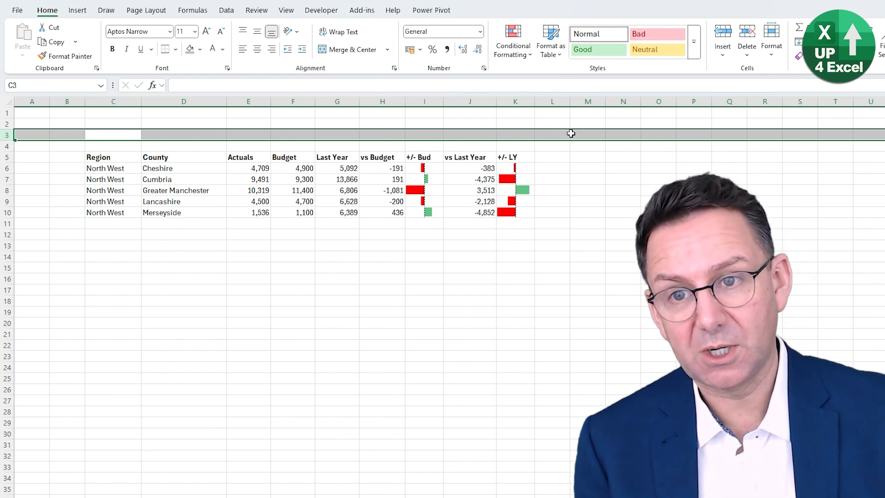
Enter the label Region 1 in C2 above the report table
click(114, 123)
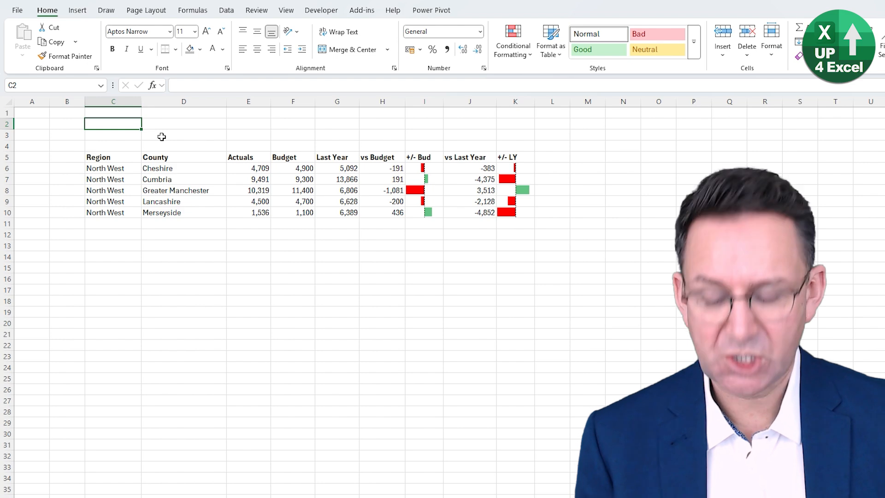
text(Region)
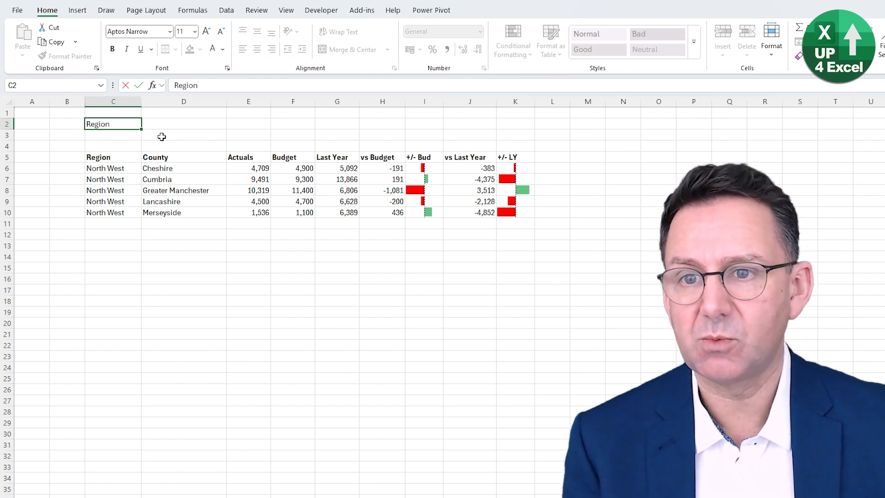
text( 1)
key(Return)
key(Up)
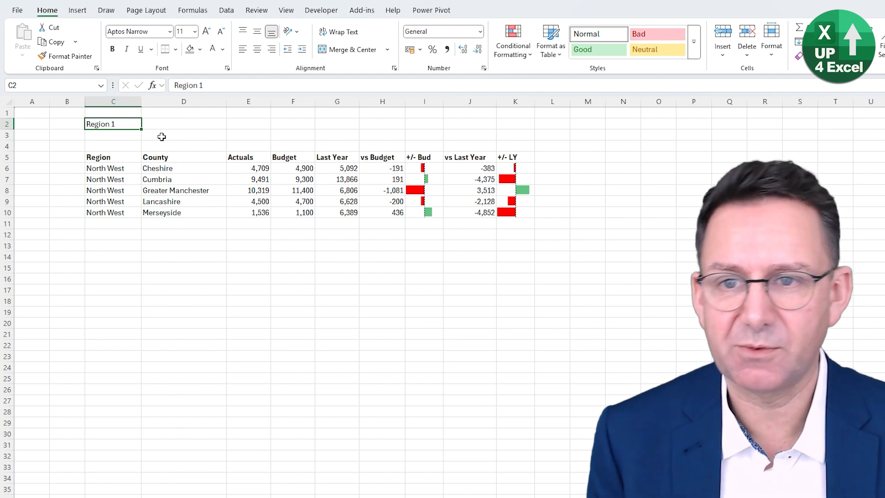
Add a List data validation to D2 with the source =Lookups!$B$4# so it offers the spilled region names
key(Right)
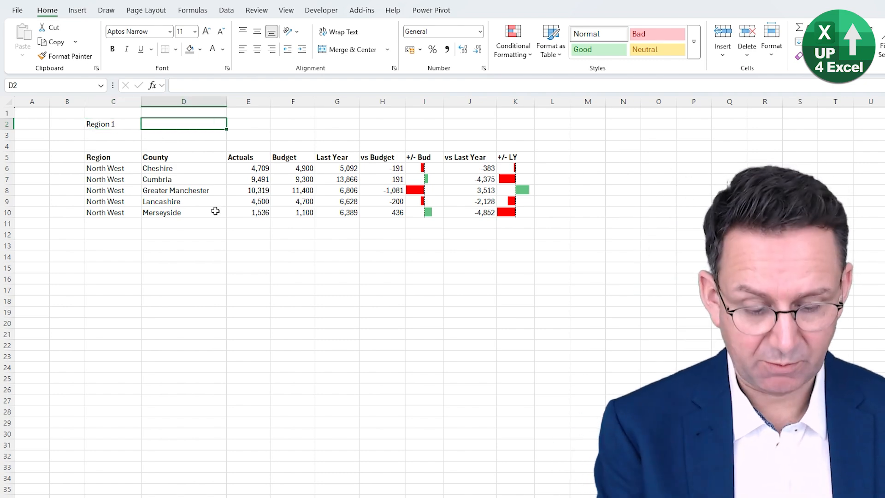
click(227, 12)
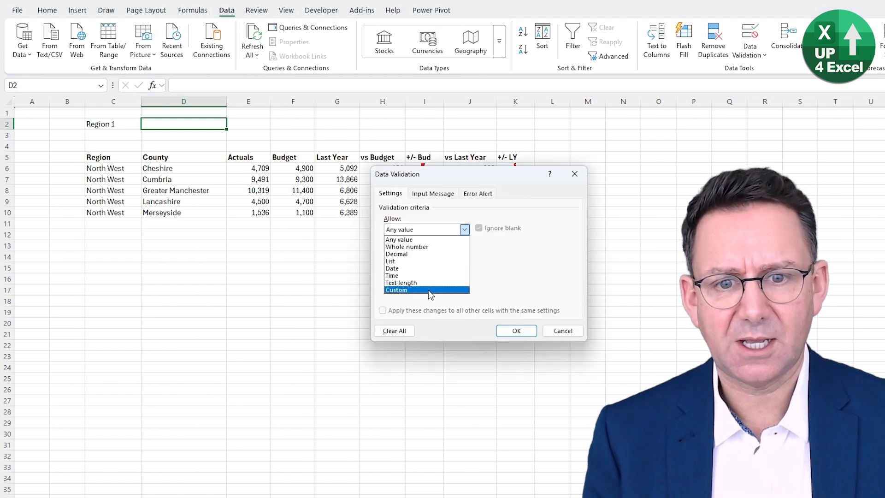
click(431, 261)
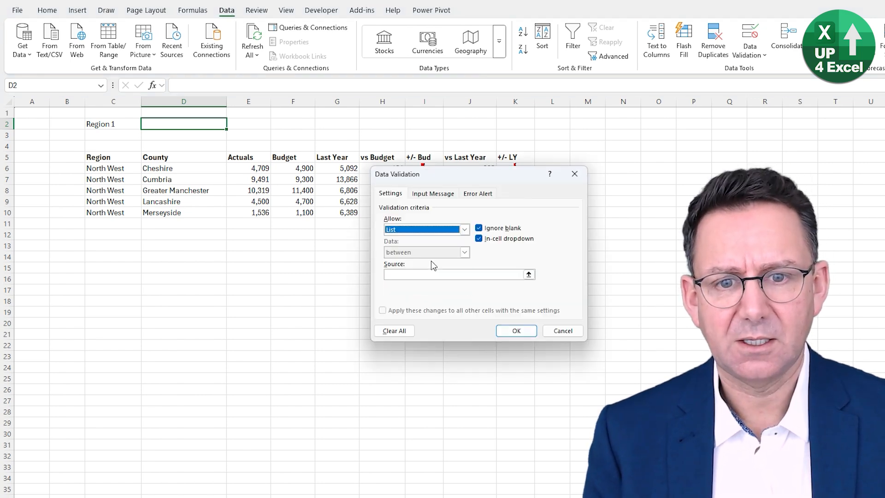
click(531, 275)
click(184, 496)
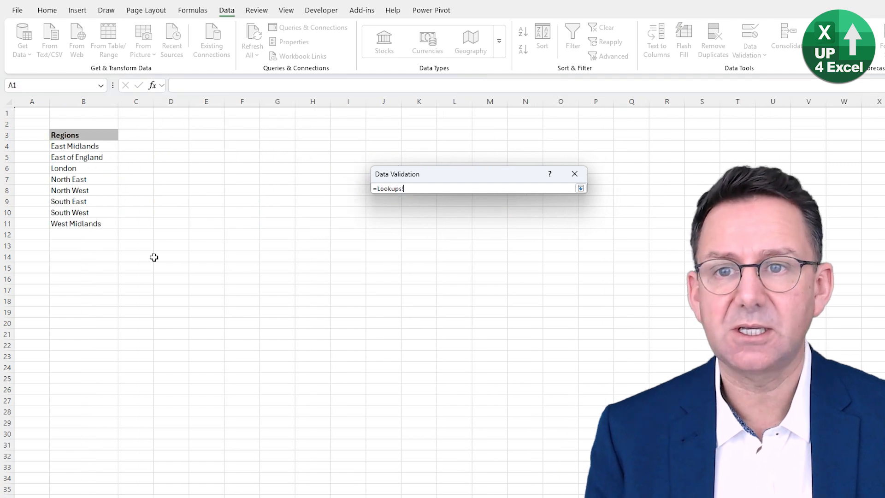
click(101, 147)
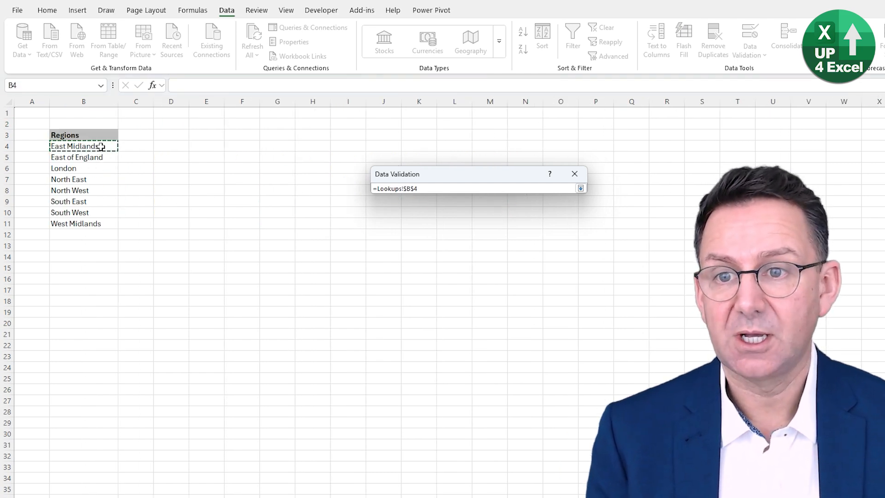
text(#)
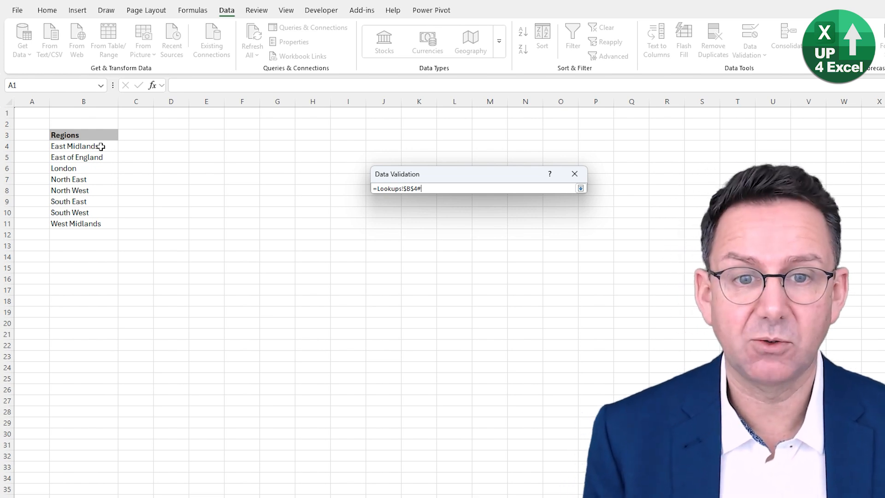
key(Return)
click(515, 331)
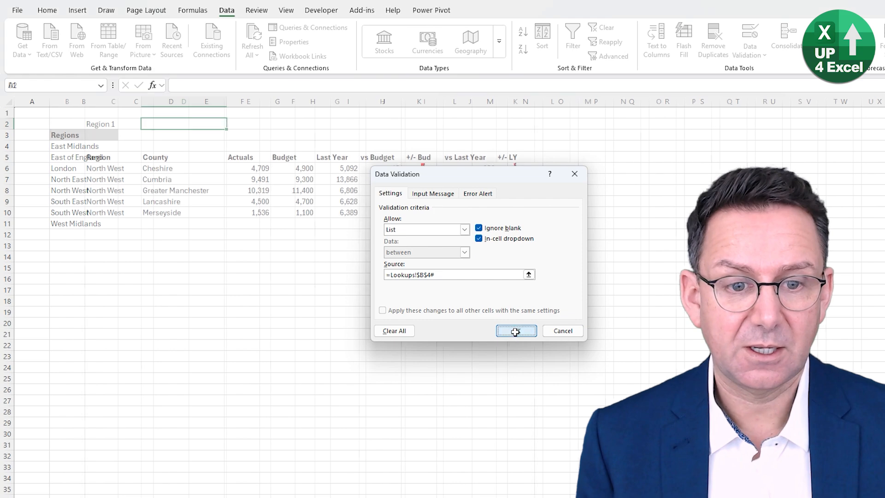
Try the region dropdown in D2 by choosing North West, followed by North East
click(232, 125)
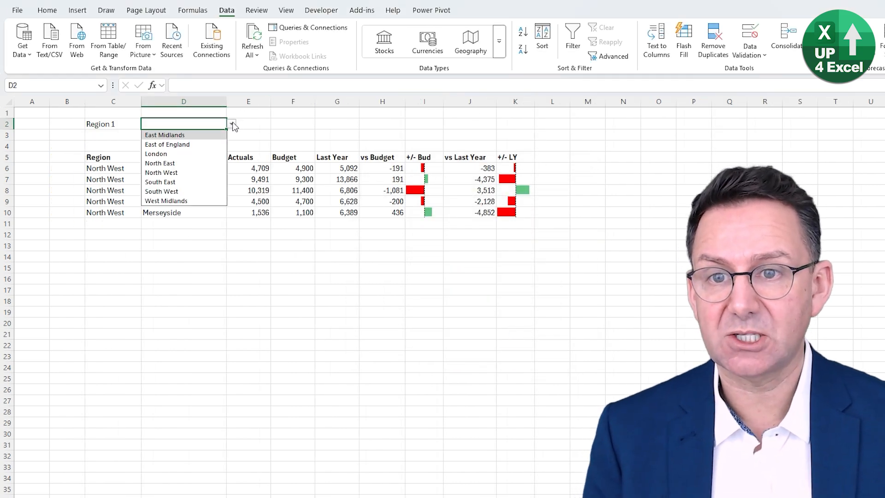
click(189, 172)
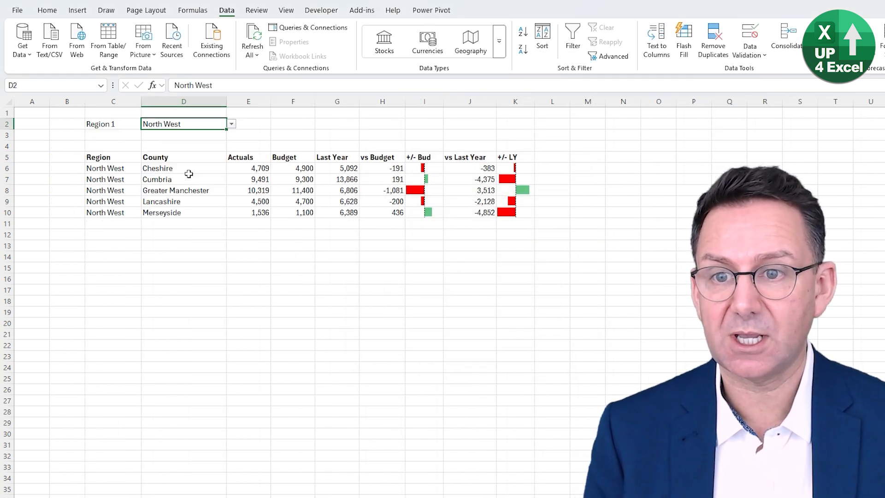
click(232, 125)
click(191, 163)
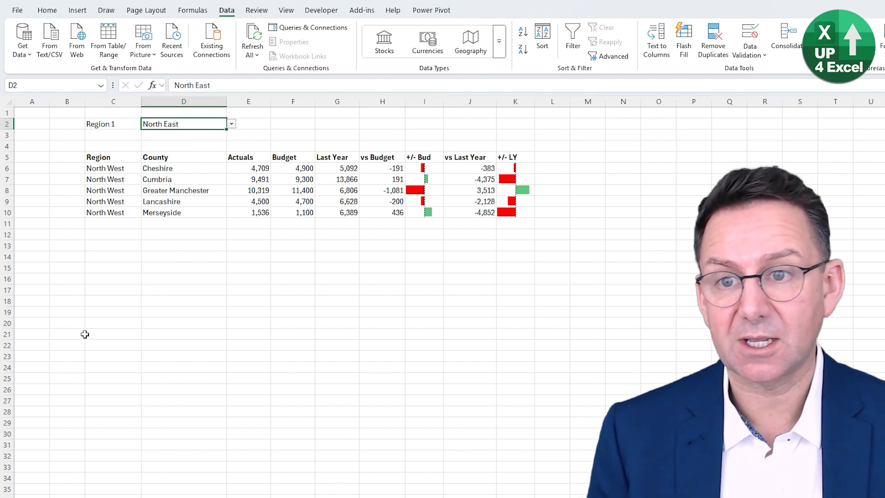
Replace the fixed region text in the C6 FILTER formula with $D$2, giving =FILTER(Table1,Table1[Region]=$D$2)
click(123, 170)
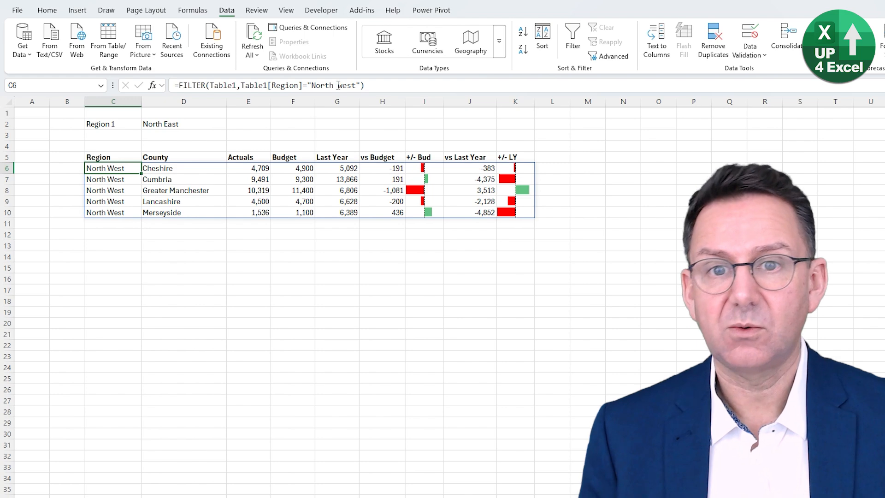
click(308, 85)
drag(308, 86, 367, 96)
key(BackSpace)
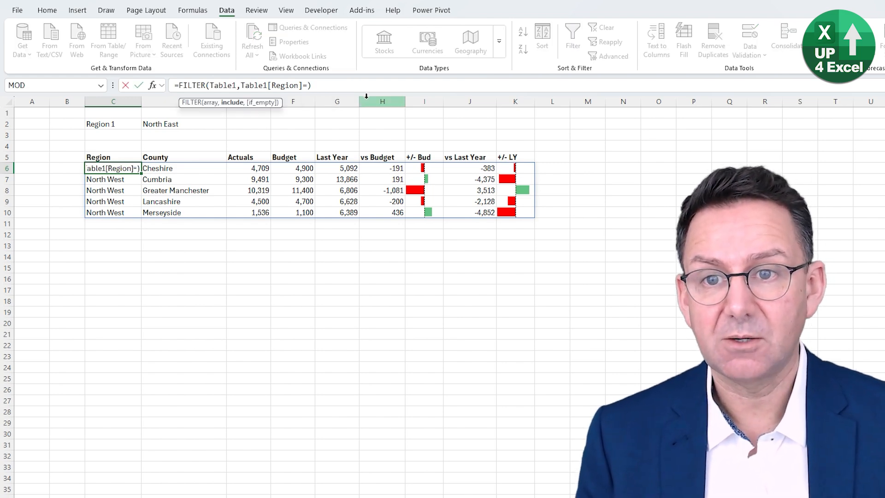
click(213, 127)
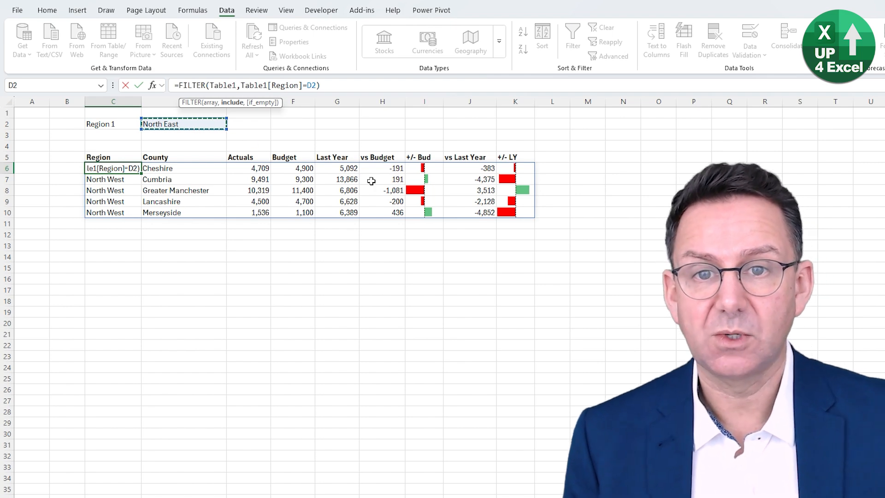
key(F4)
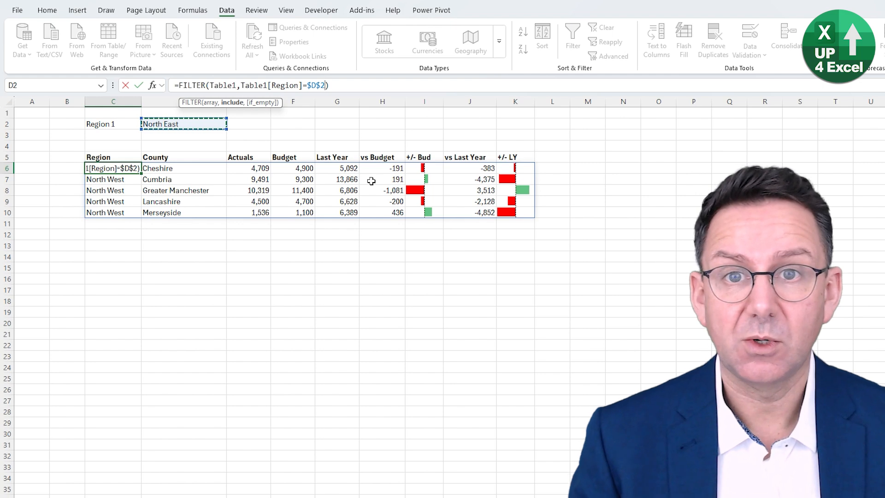
key(Return)
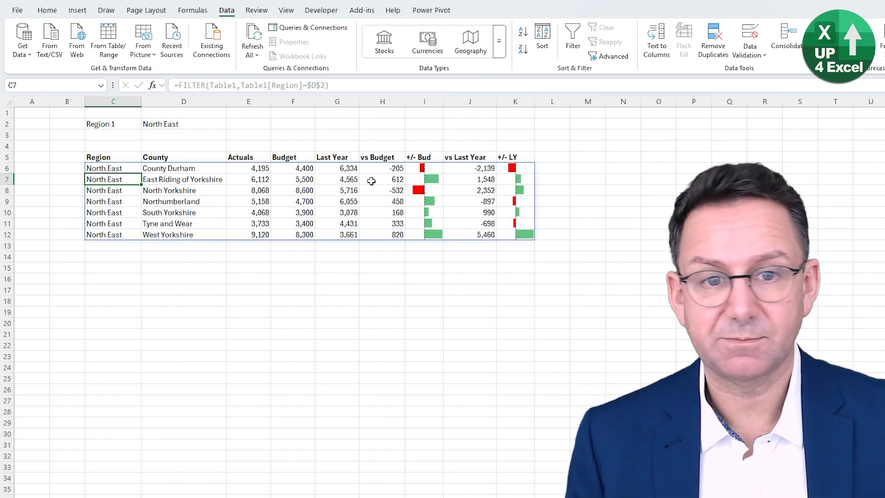
Choose South East as Region 1 in D2 to test the linked filter
click(184, 124)
click(232, 124)
click(195, 184)
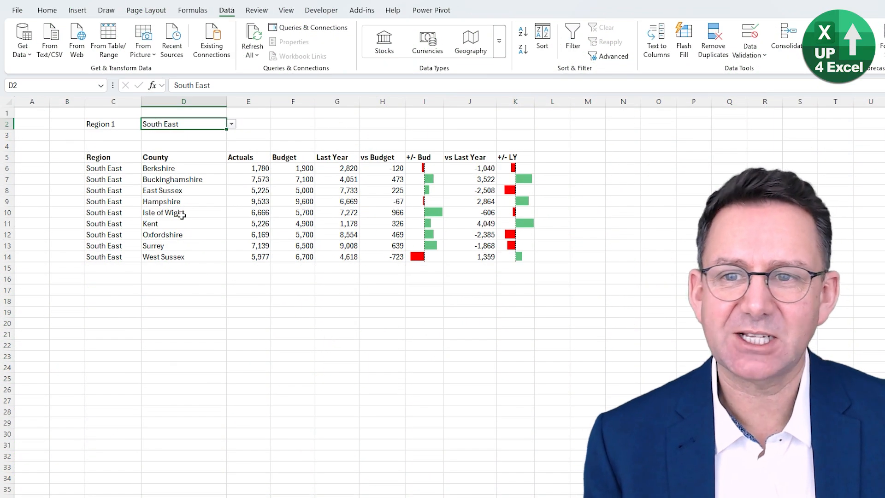
Fill the Region 1 label cell C2 with grey and the selection cell D2 with a lighter grey
click(124, 123)
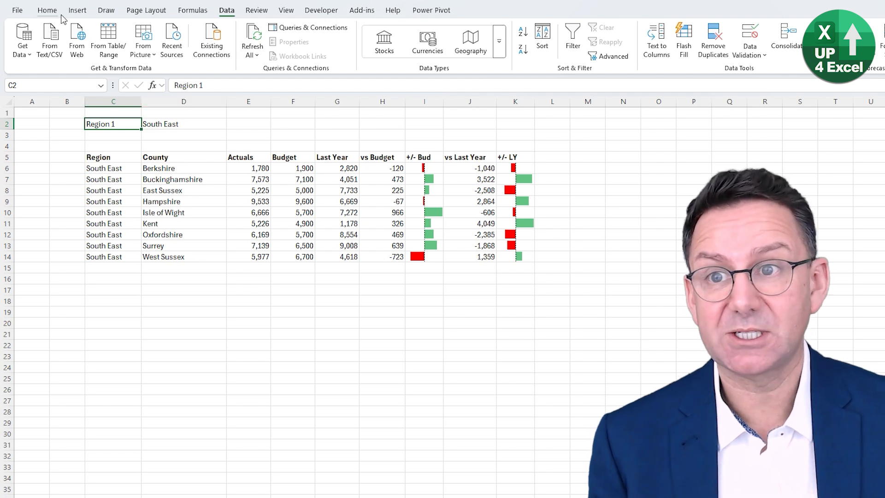
click(48, 10)
click(189, 49)
click(185, 124)
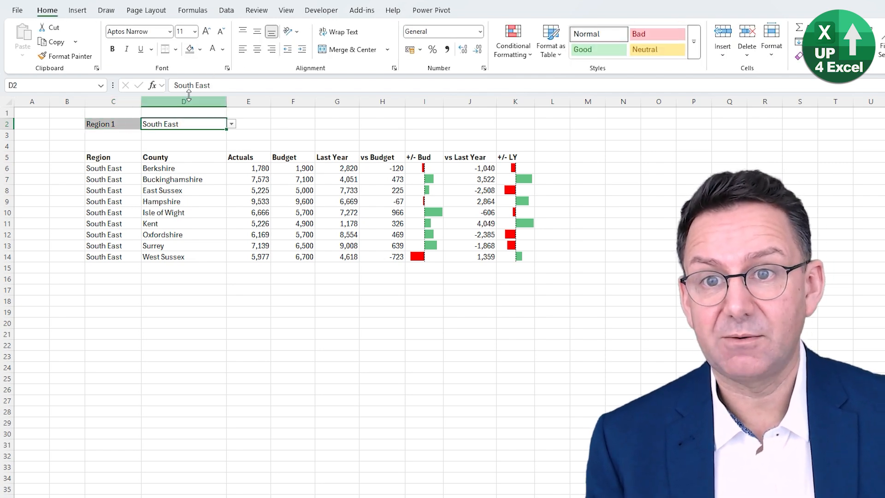
click(199, 49)
click(192, 125)
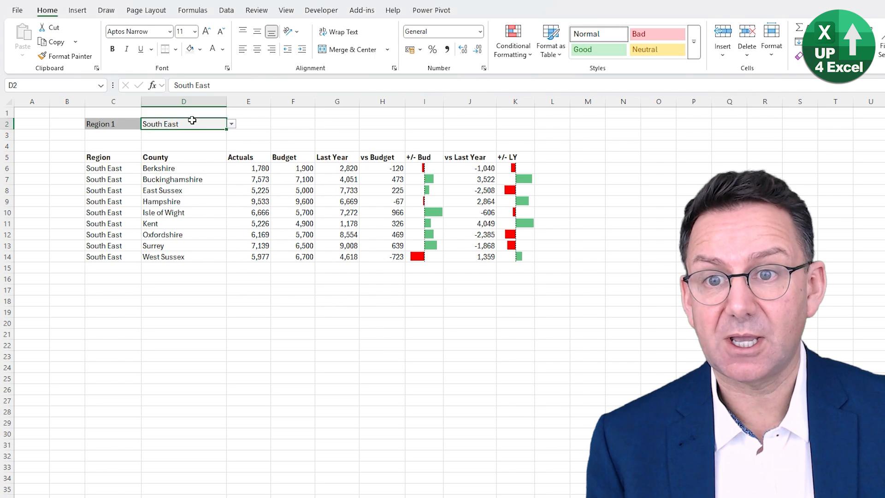
Add top and bottom borders to C2:D2 and make the Region 1 label bold
click(123, 125)
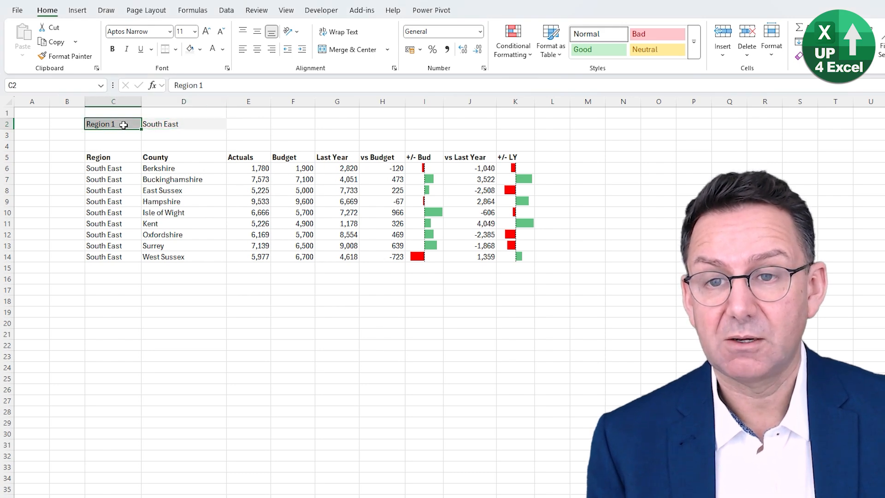
drag(124, 124, 217, 123)
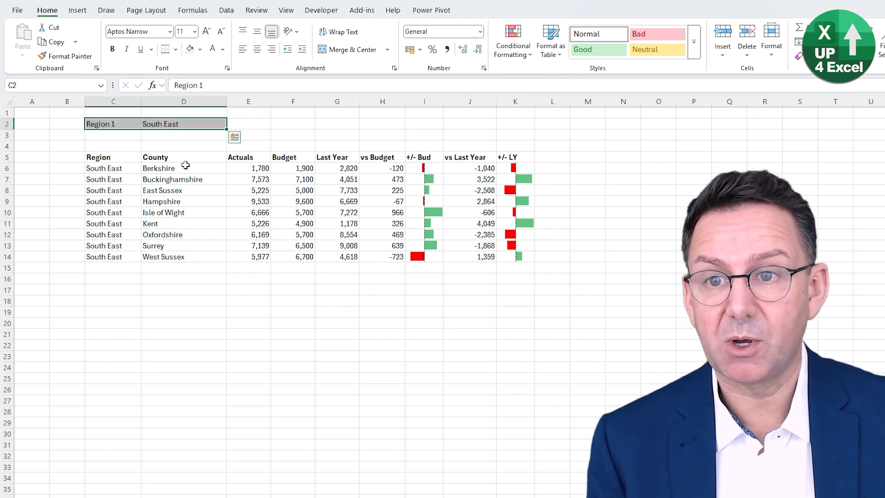
click(128, 125)
key(ctrl+b)
Format the table header row C5:K5 with a grey fill and top and bottom borders
drag(124, 158, 513, 156)
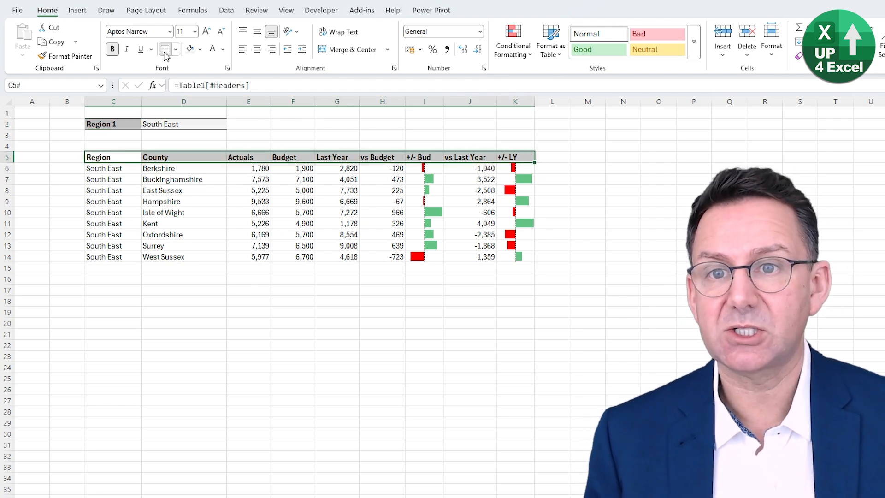
click(200, 49)
click(191, 153)
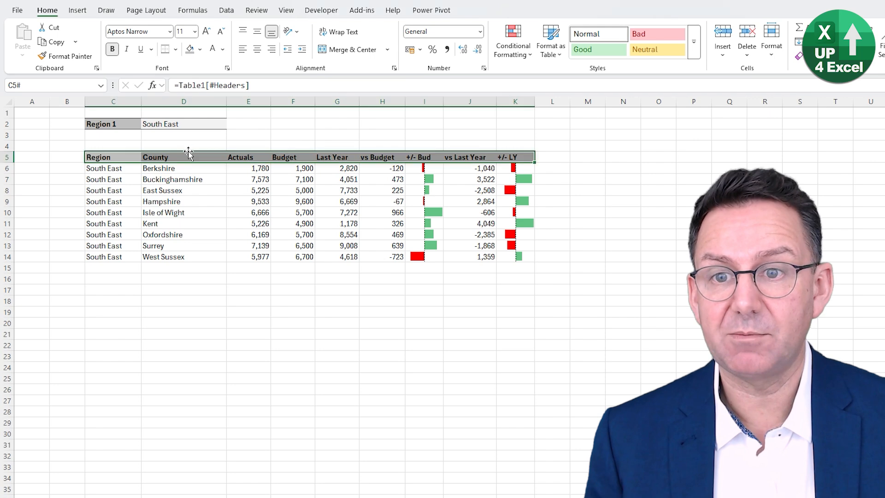
Copy the Region 1 label and dropdown in C2:D2 to row 3
drag(115, 123, 180, 125)
key(ctrl+c)
click(121, 136)
key(ctrl+v)
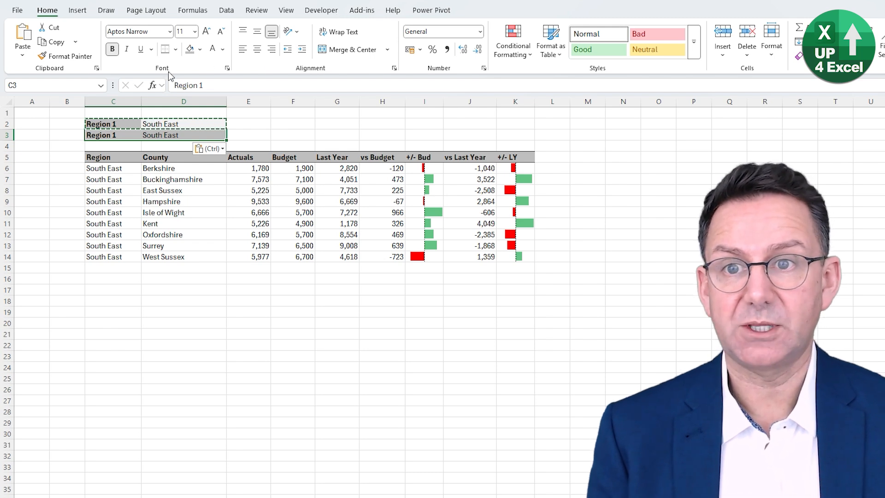
Change the copied label in C3 to Region 2 and choose North East as its region in D3
click(115, 135)
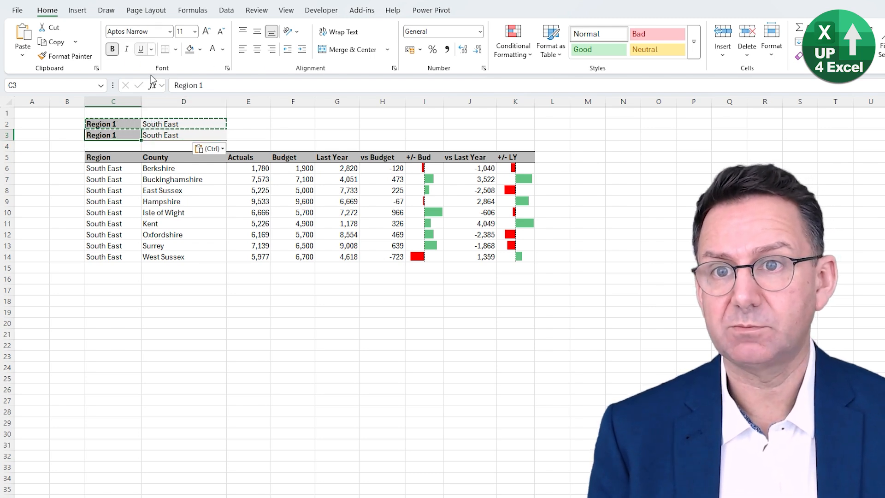
text(Region 2)
key(Tab)
click(231, 134)
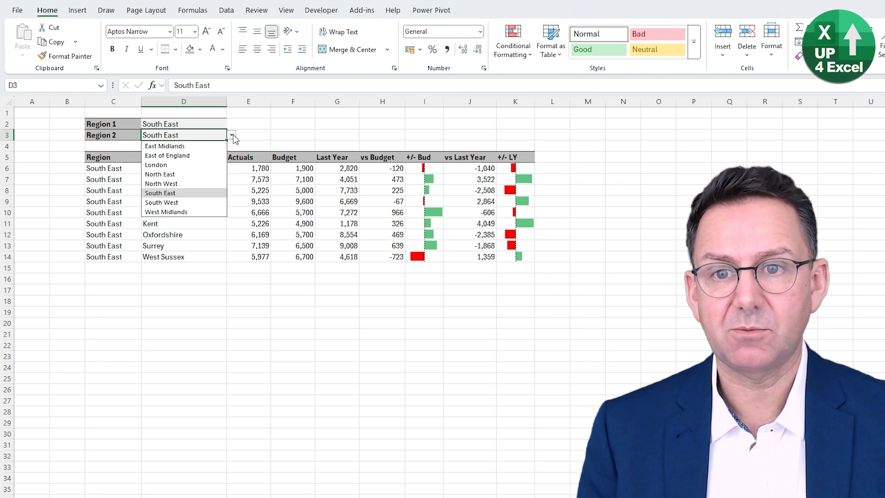
click(183, 175)
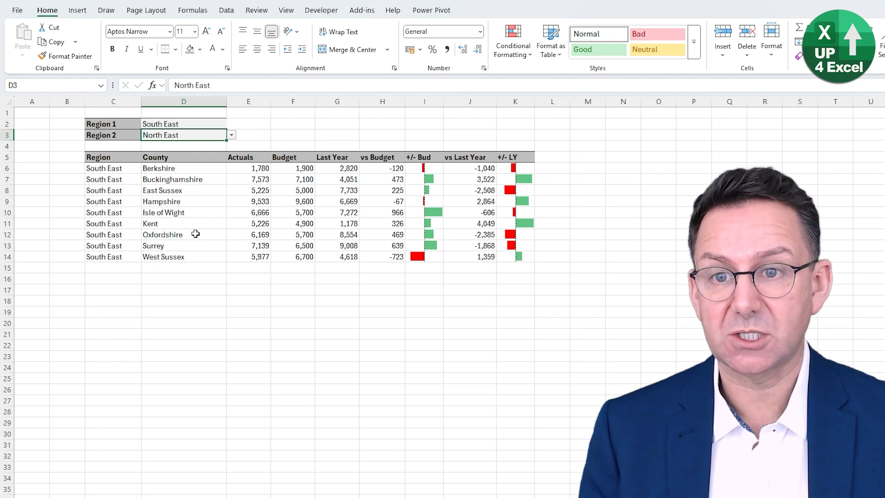
Extend the FILTER formula in C6 with a second condition, +Table1[Region]=$D$3, so it also includes the Region 2 selection
click(171, 256)
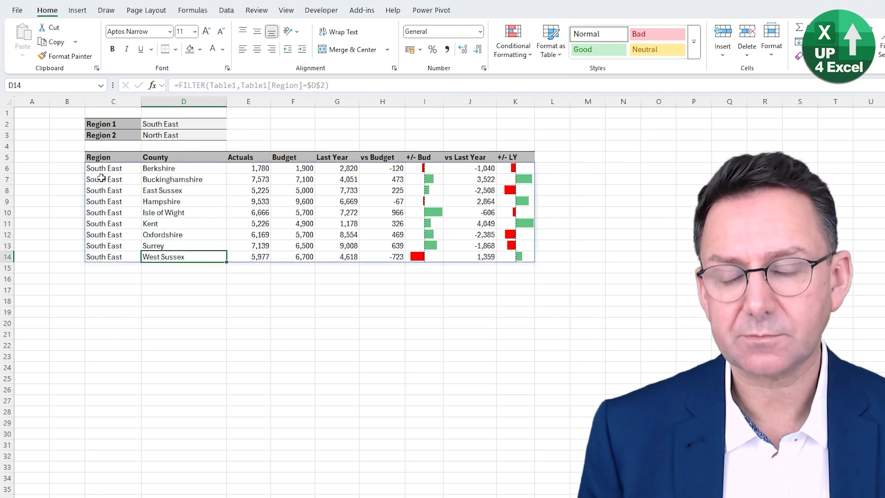
click(111, 170)
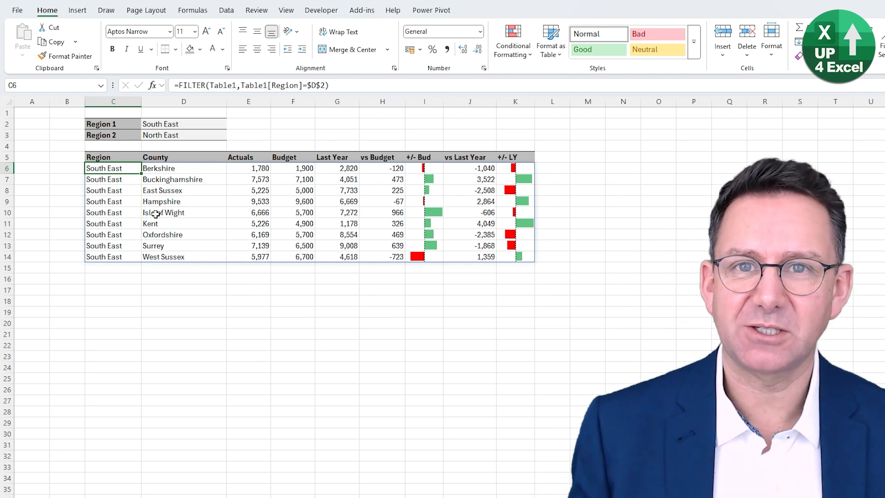
drag(241, 86, 326, 85)
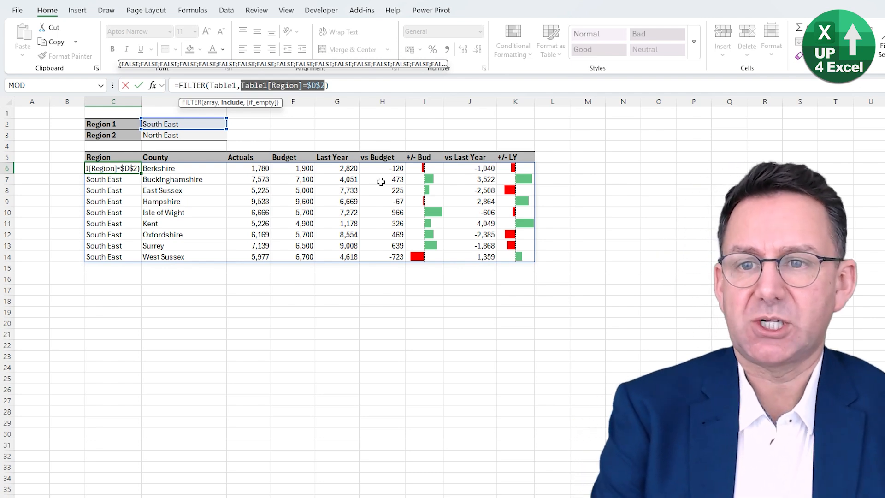
click(325, 85)
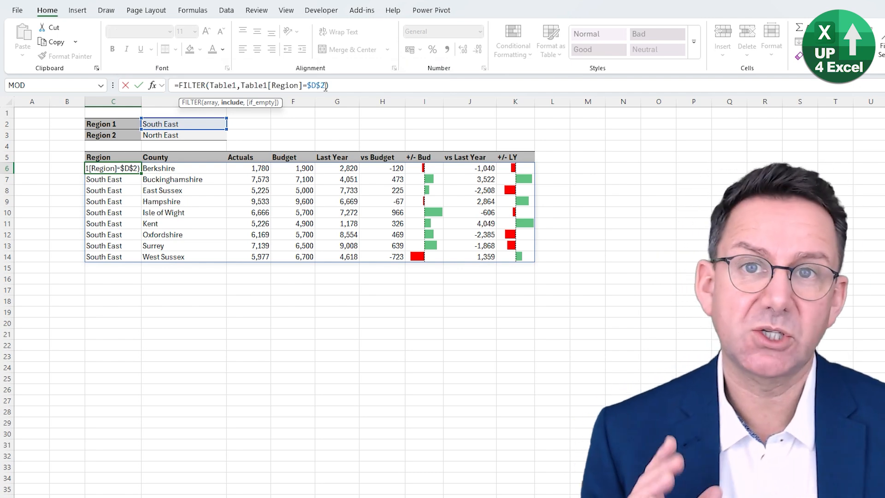
drag(325, 86, 241, 86)
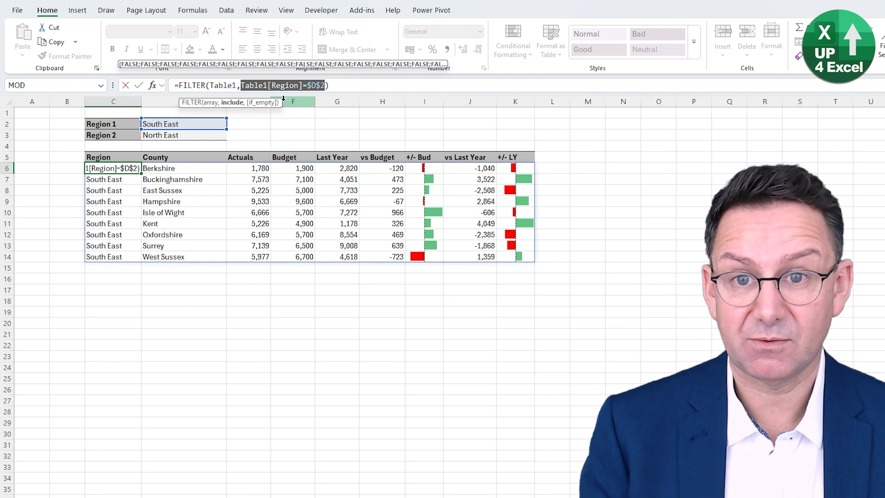
click(263, 85)
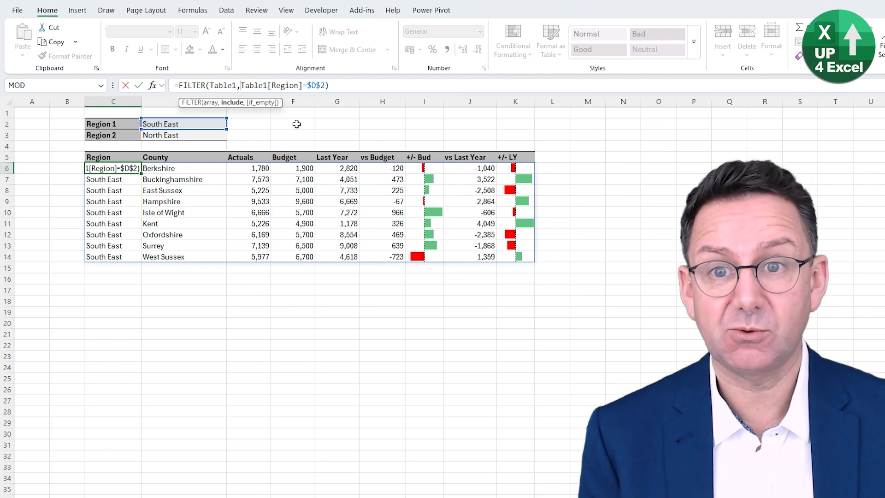
drag(249, 82, 327, 85)
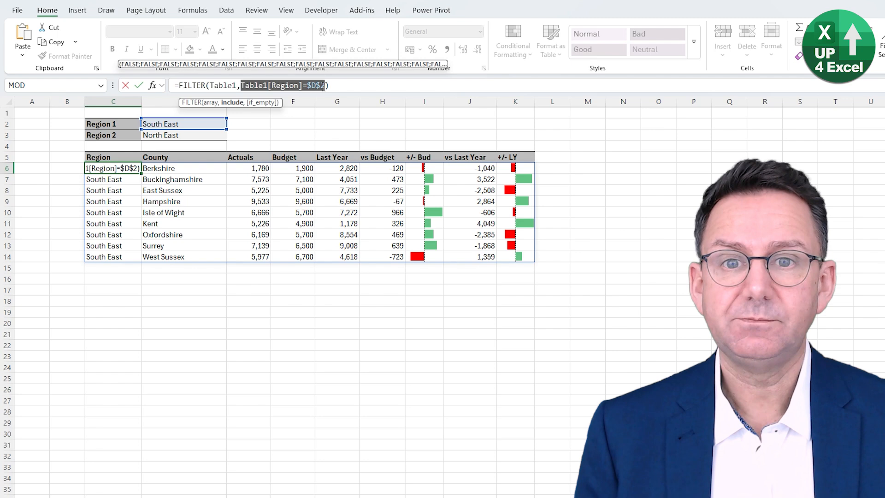
click(326, 85)
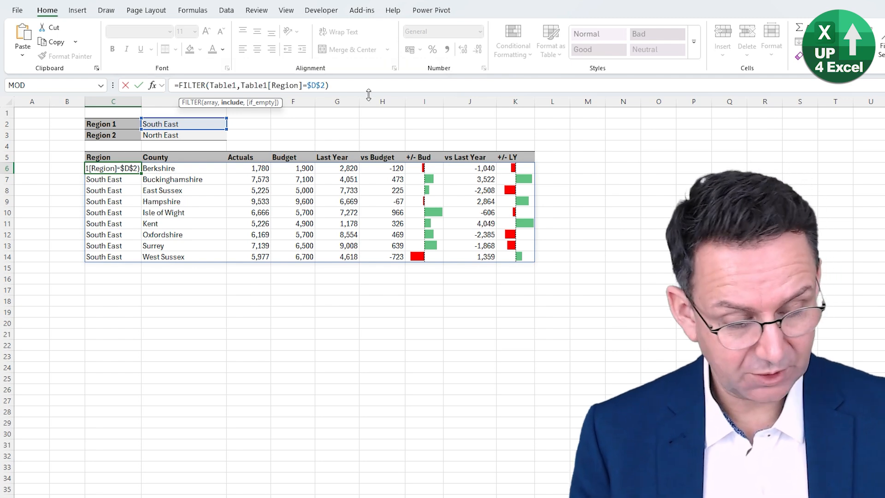
text(+)
key(ctrl+v)
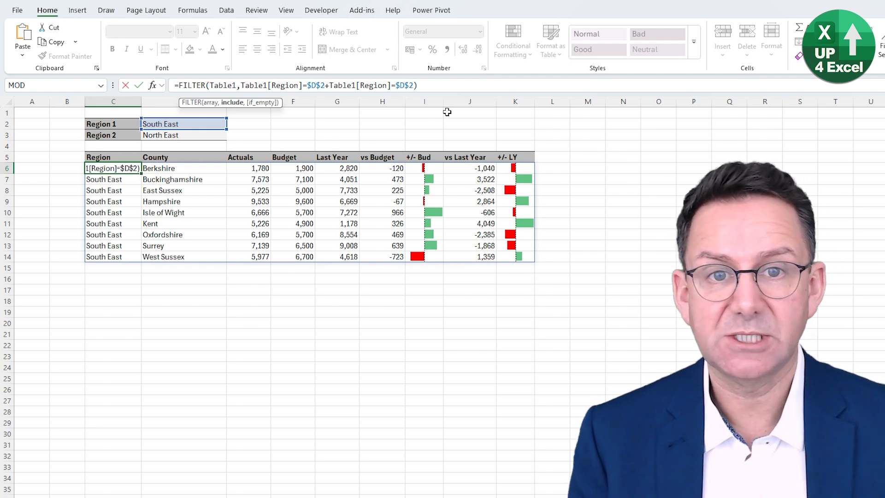
key(Return)
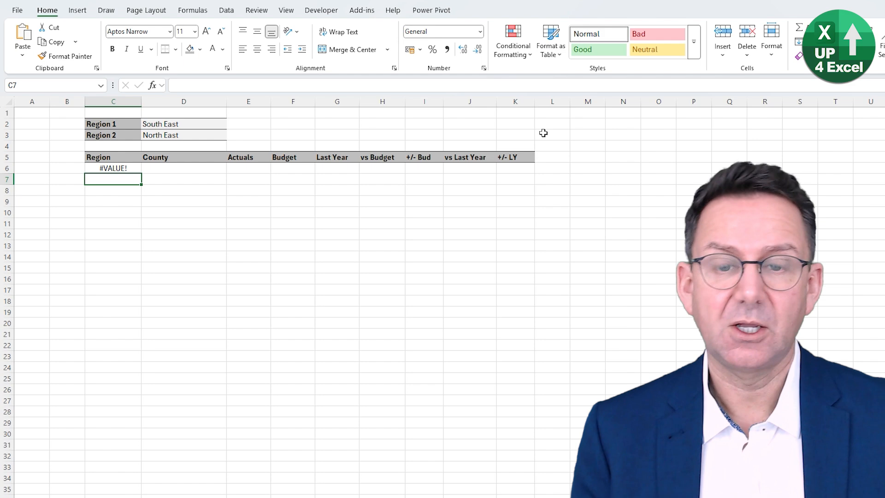
Wrap each condition of the FILTER formula in C6 in parentheses: (Table1[Region]=$D$2)+(Table1[Region]=$D$3)
key(Up)
click(241, 85)
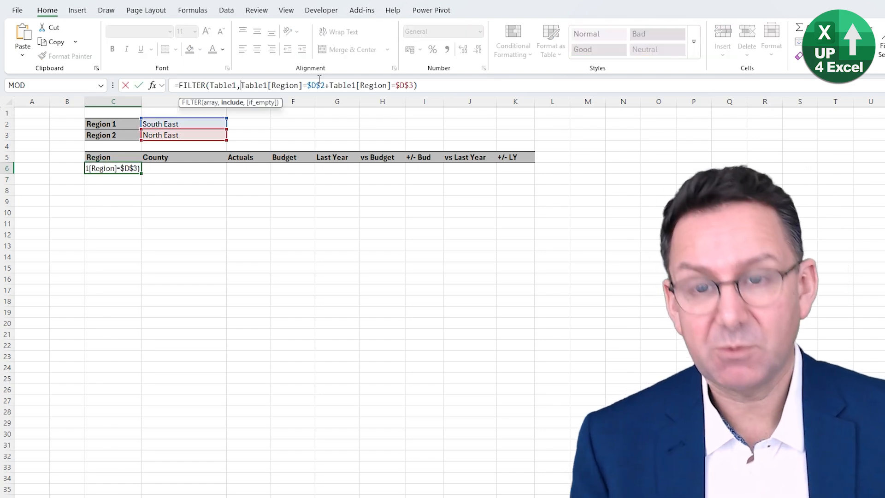
text(()
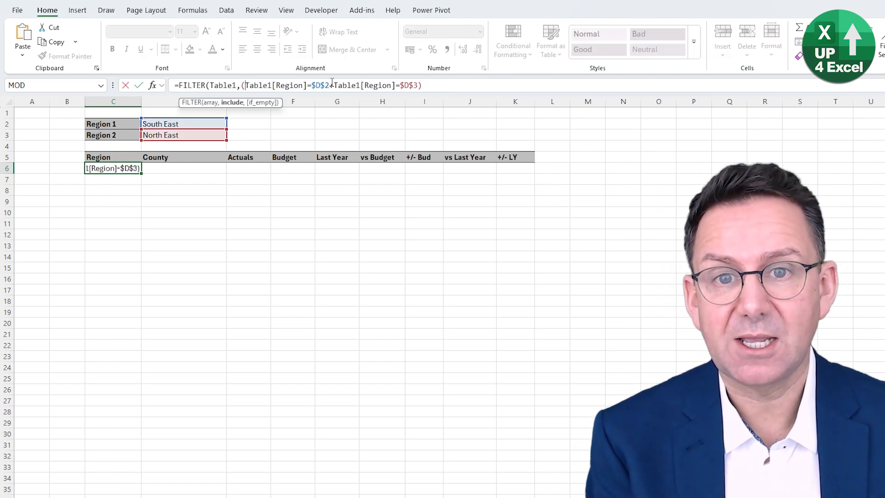
text())
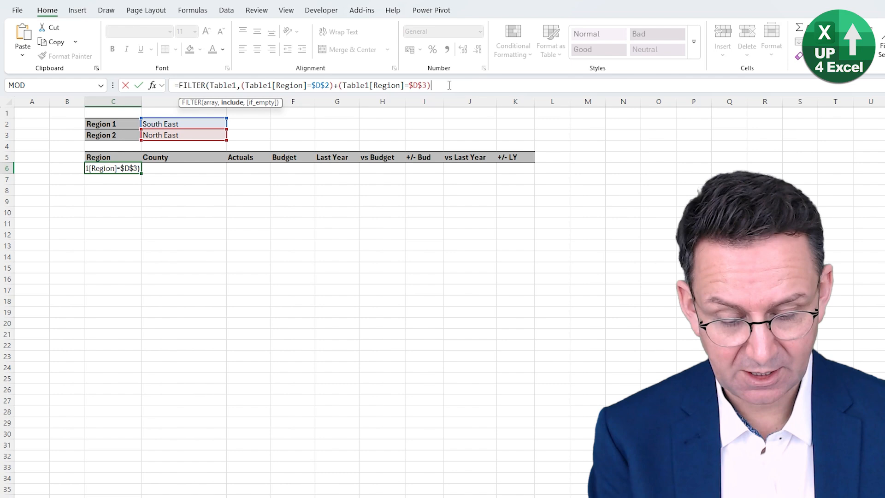
text())
key(Return)
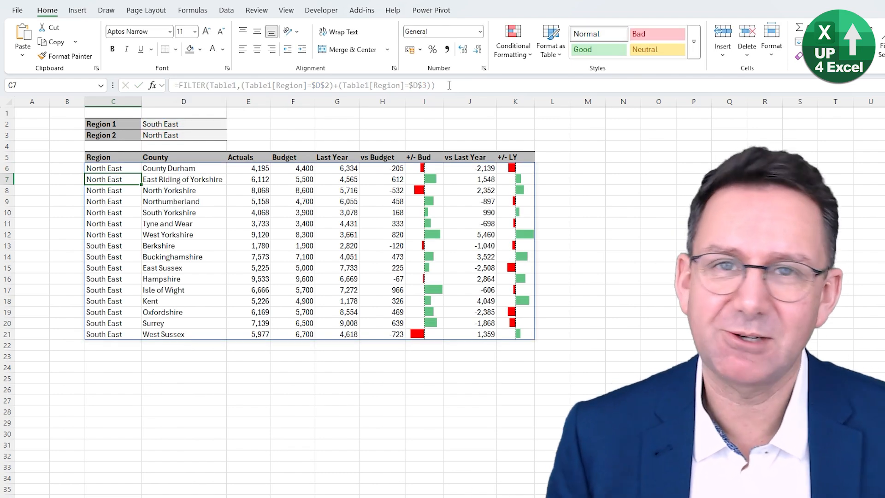
Set Region 2 to London and Region 1 to East of England
click(191, 133)
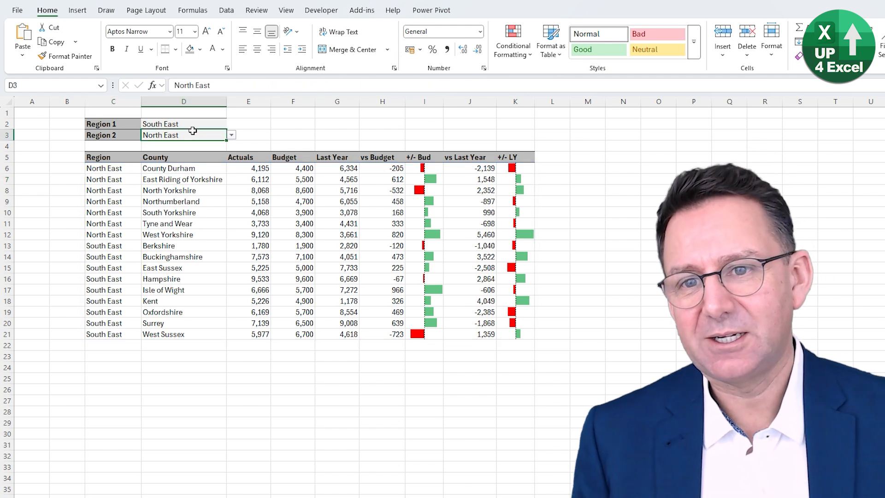
click(232, 135)
click(156, 165)
click(193, 123)
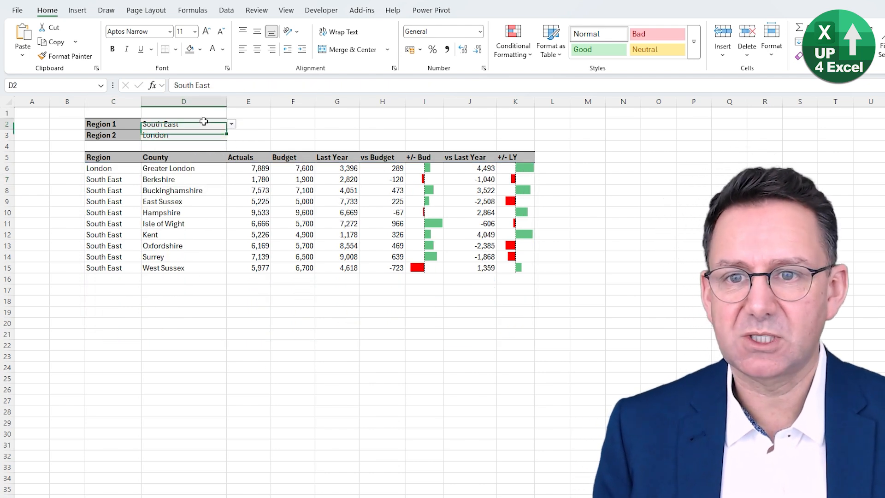
click(231, 124)
click(198, 145)
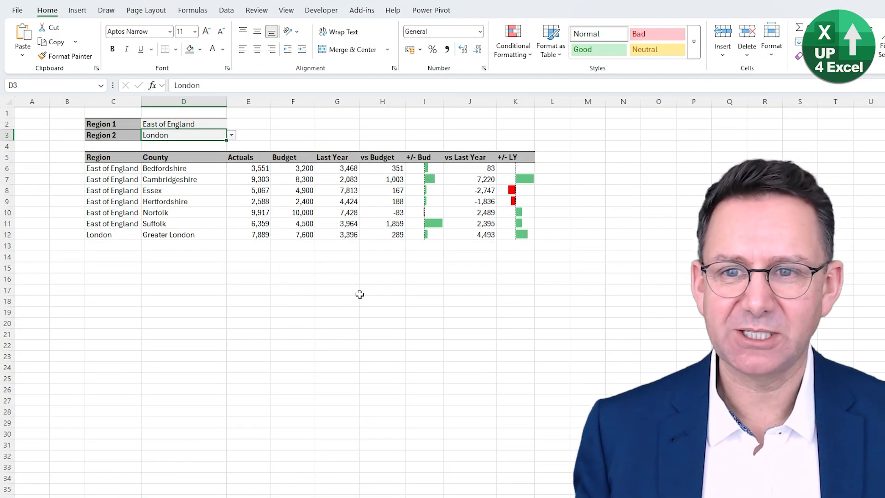
Set Region 2 to North West
click(389, 201)
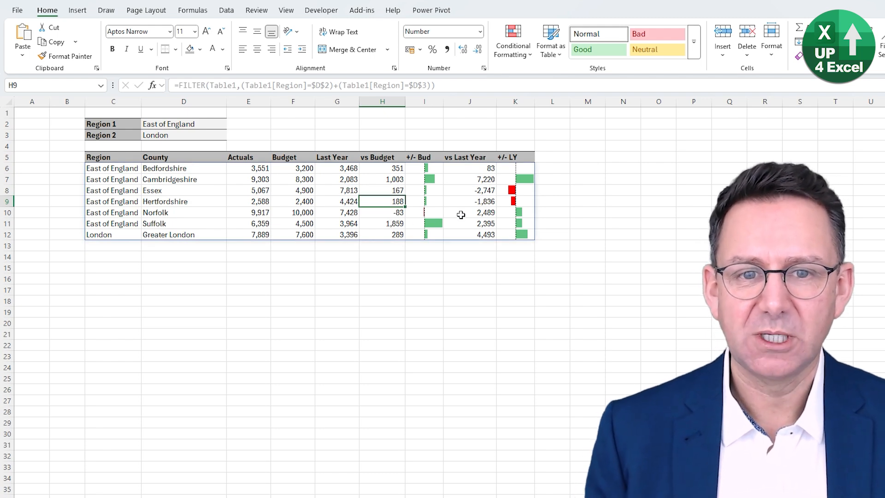
click(185, 136)
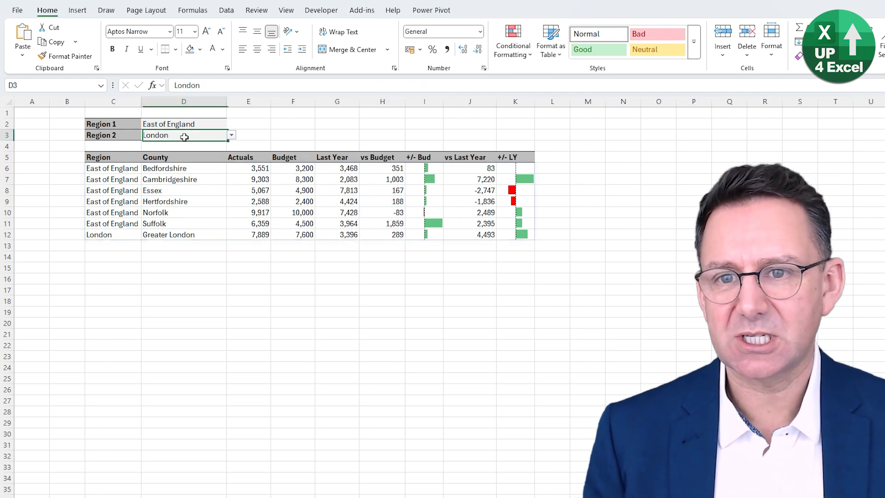
click(231, 136)
click(189, 185)
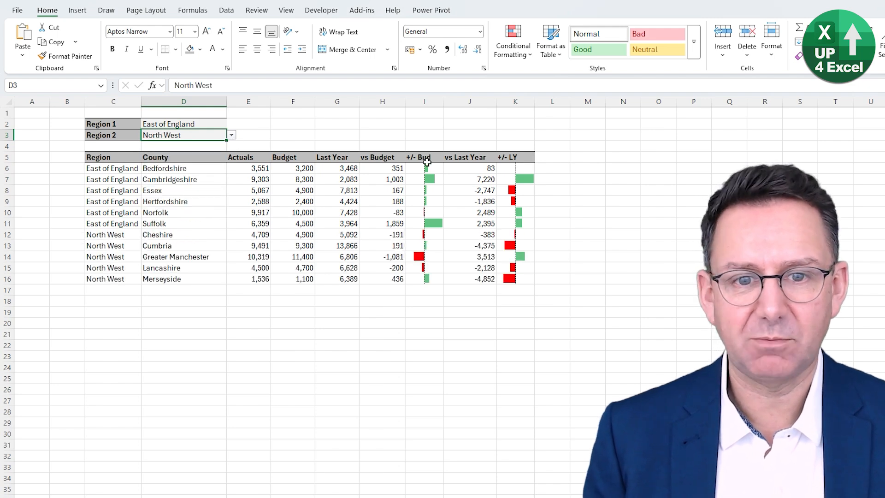
Try to sort the filtered results by the vs Last Year column in descending order
click(484, 201)
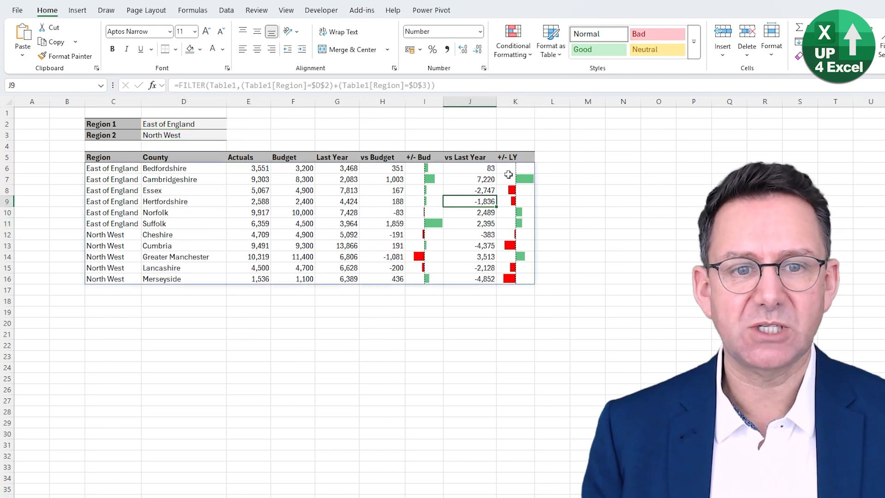
click(226, 10)
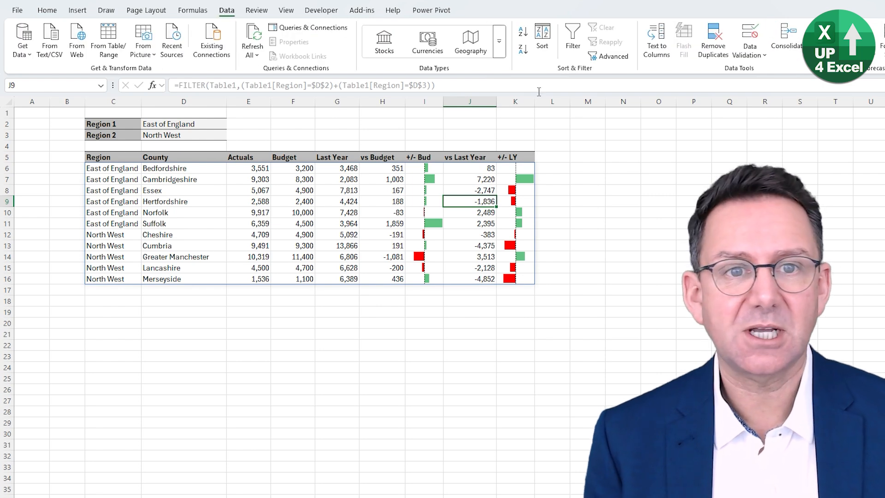
click(523, 50)
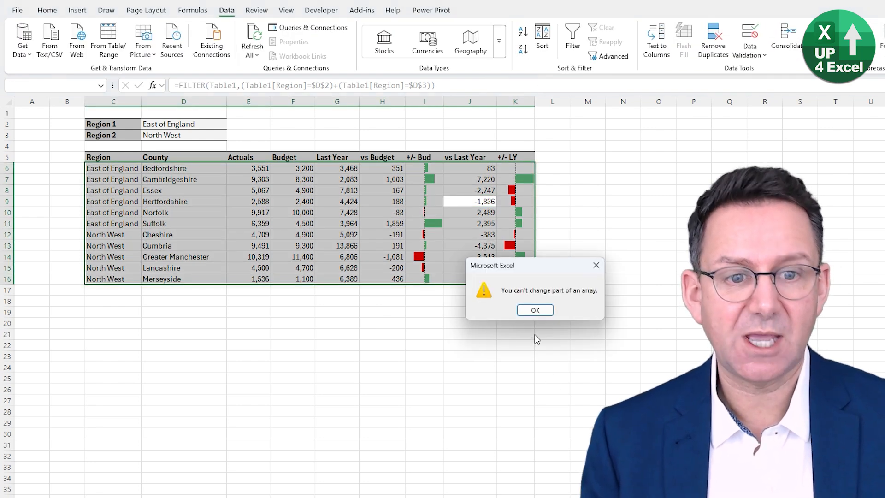
click(536, 310)
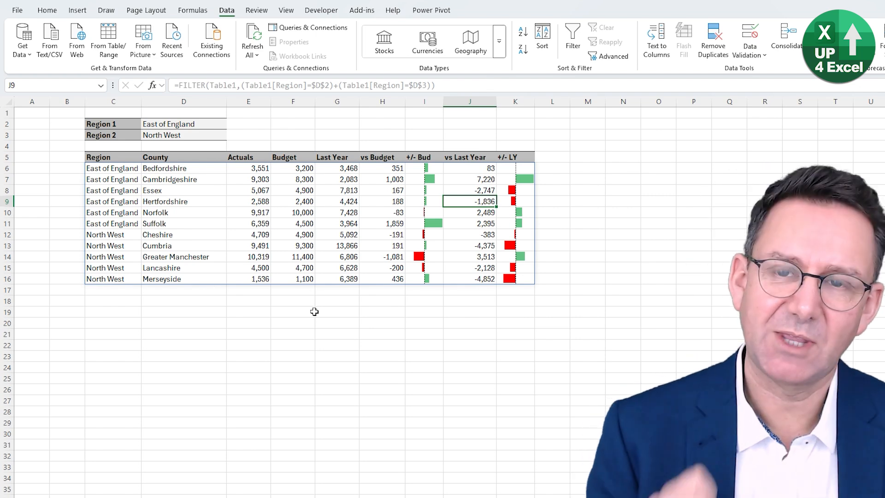
Insert two blank columns at column B to move the report further across the sheet
click(58, 101)
right_click(59, 102)
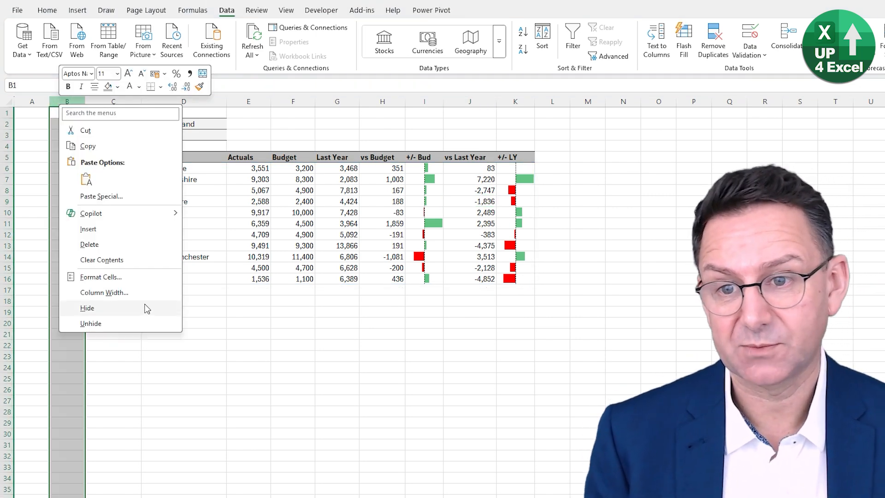
click(113, 229)
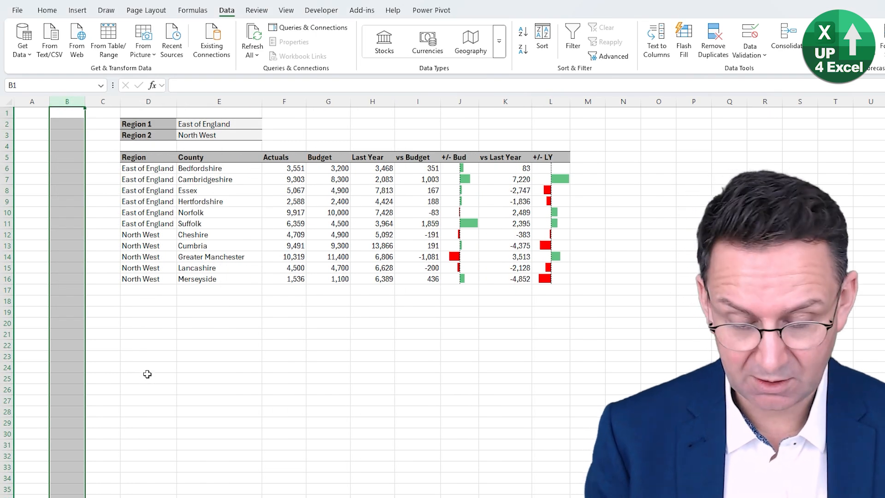
key(F4)
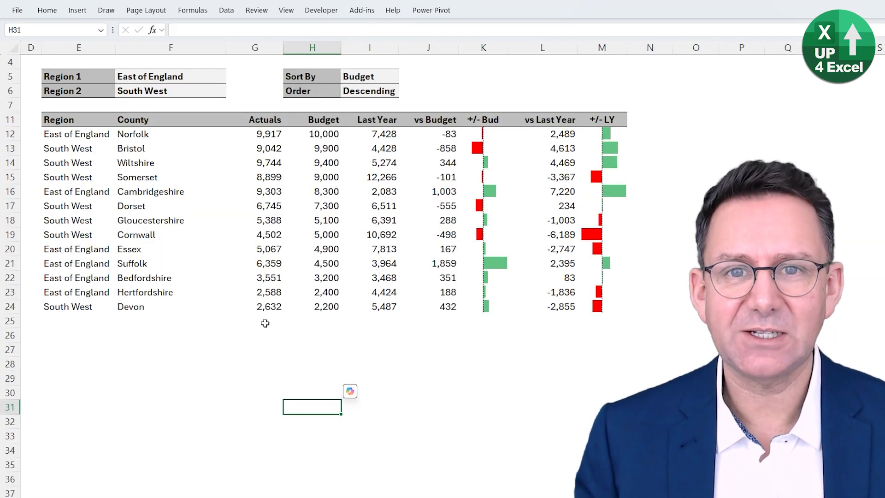
In the finished example report, set Sort By to vs Budget and Order to Ascending
click(388, 78)
click(403, 78)
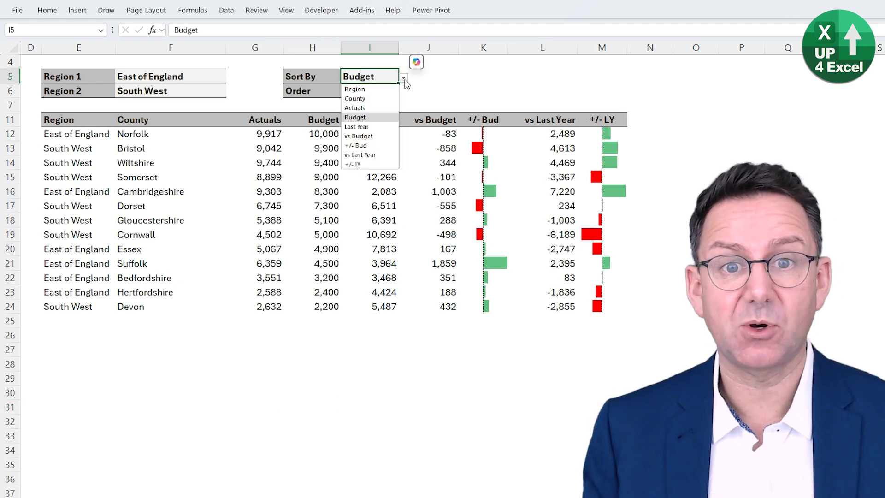
click(365, 137)
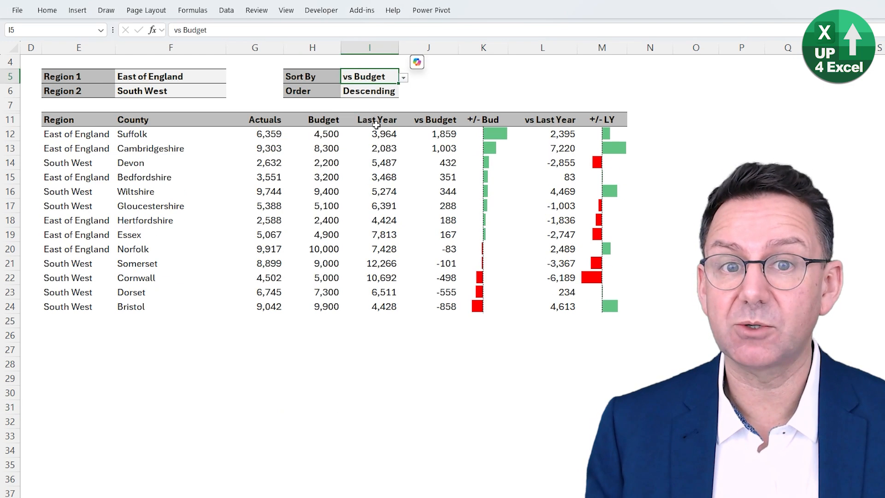
click(397, 91)
click(401, 94)
click(384, 104)
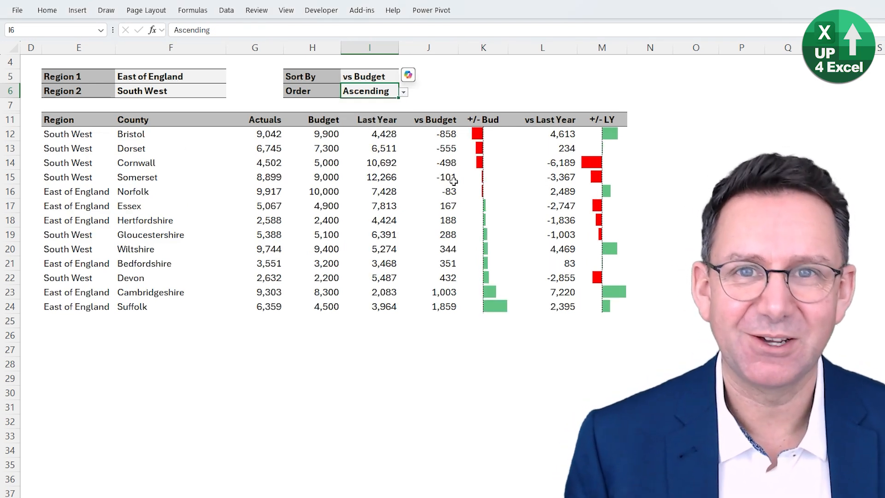
drag(691, 1, 5, 406)
click(74, 155)
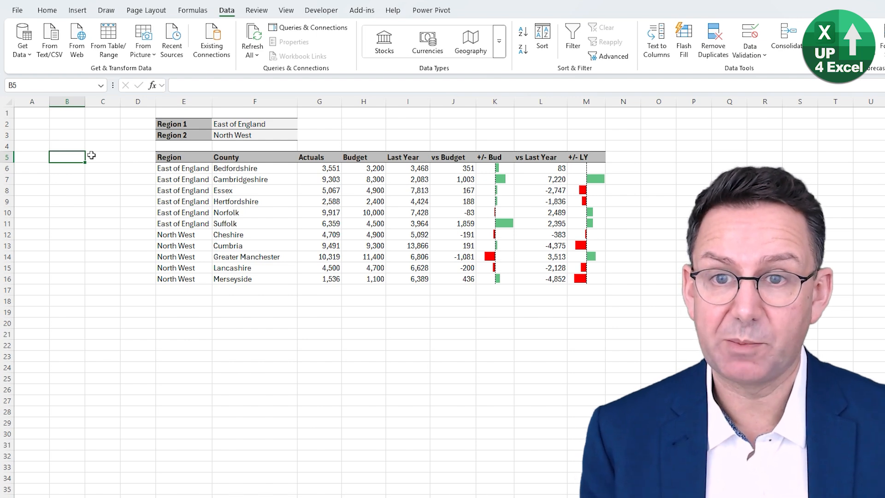
key(Down)
key(Right)
key(Right)
key(Right)
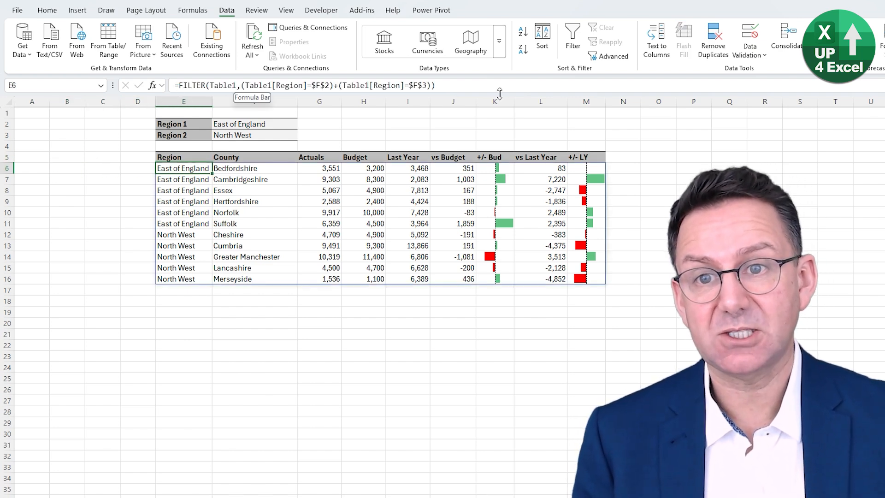
click(179, 86)
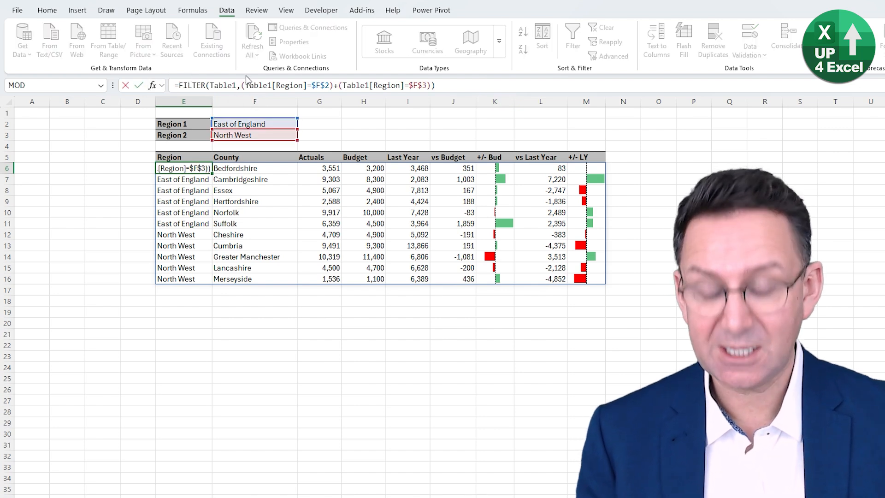
text(sortb)
key(Tab)
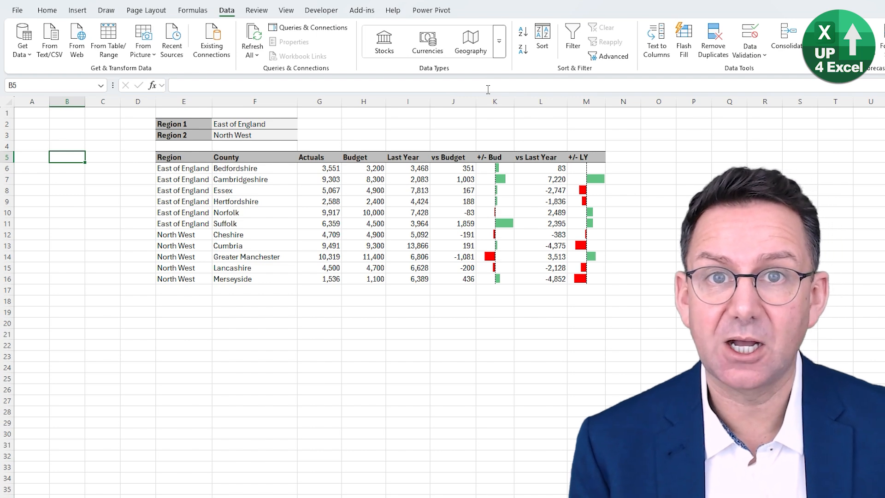
Add the heading Sort Value in cell B5
text(So)
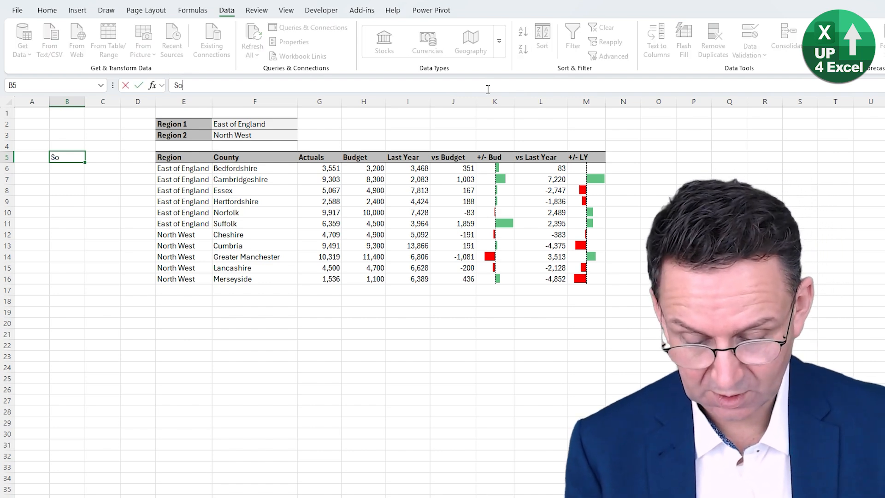
text(rt Value)
key(Return)
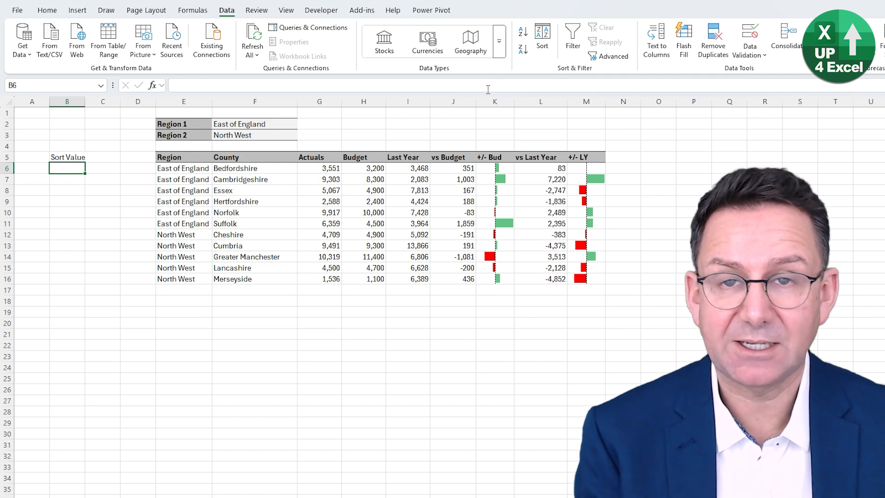
Enter =INDEX(E6#,,6) in cell B6 to extract the vs Budget column from the spilled report
key(Right)
key(Right)
key(Right)
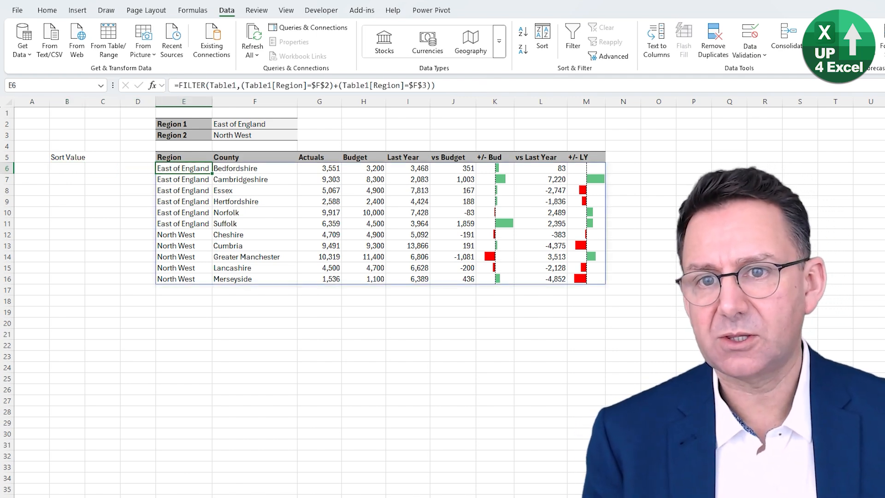
click(70, 172)
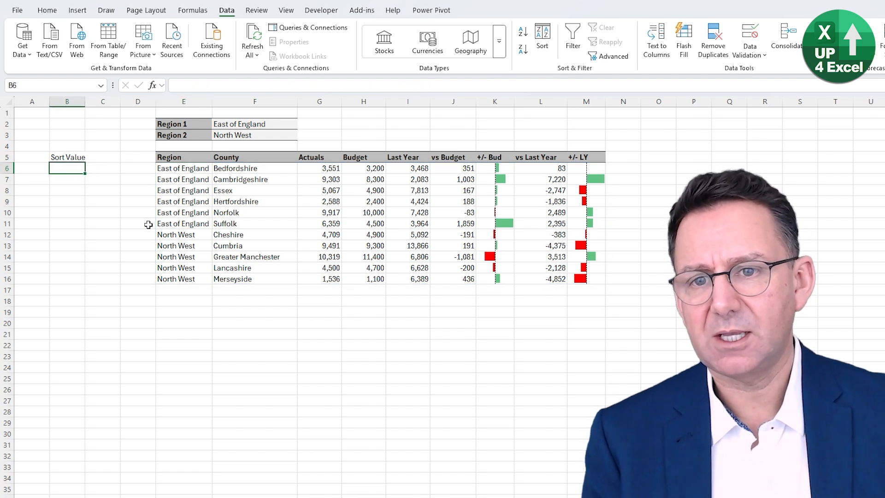
text(=)
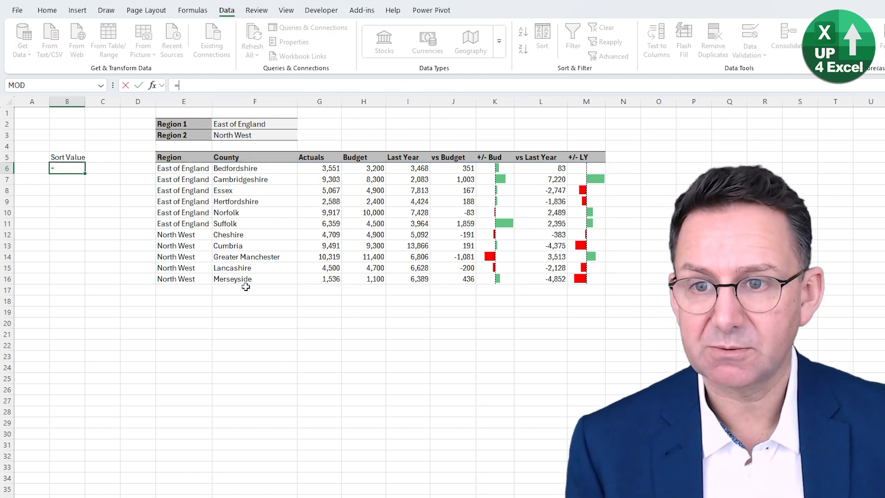
text(in)
key(Tab)
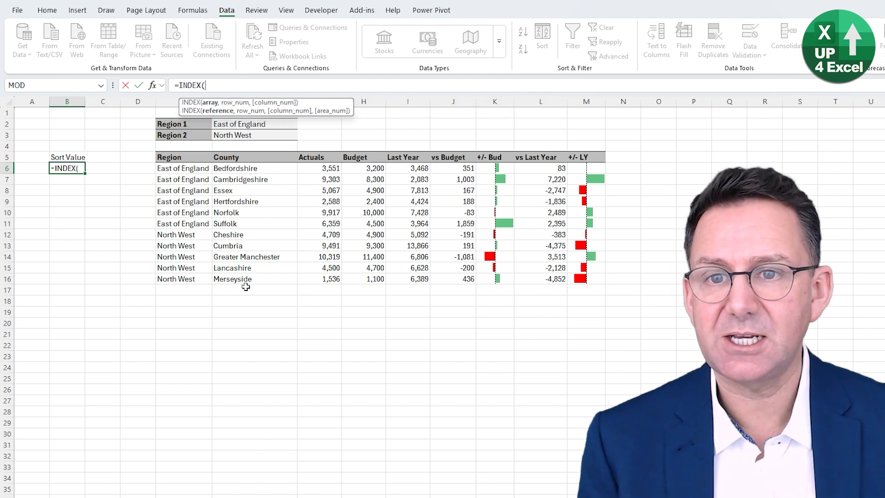
click(196, 168)
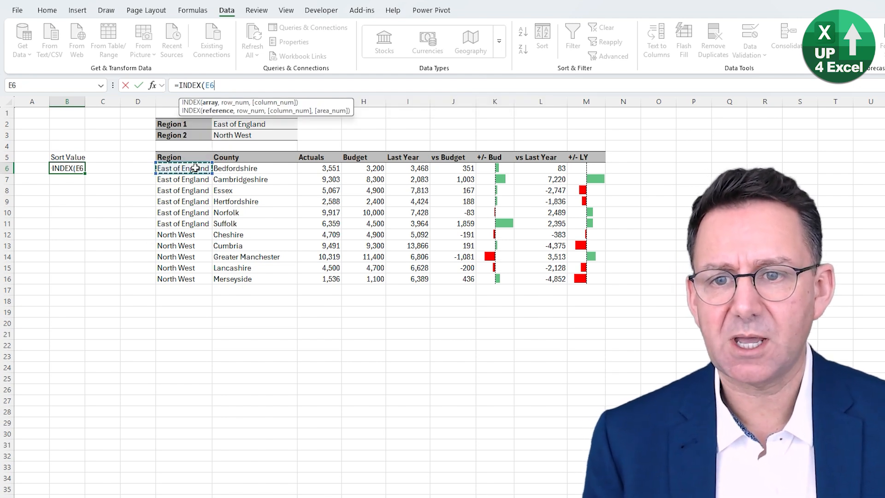
text(#)
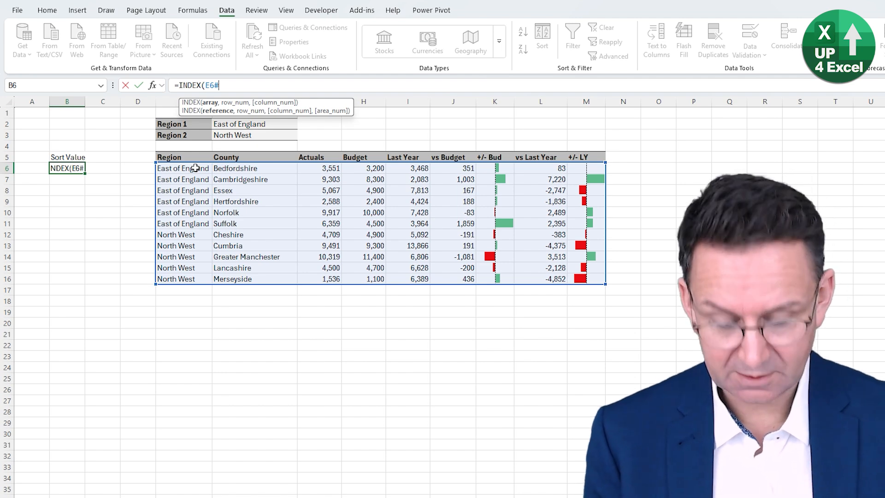
text(,,)
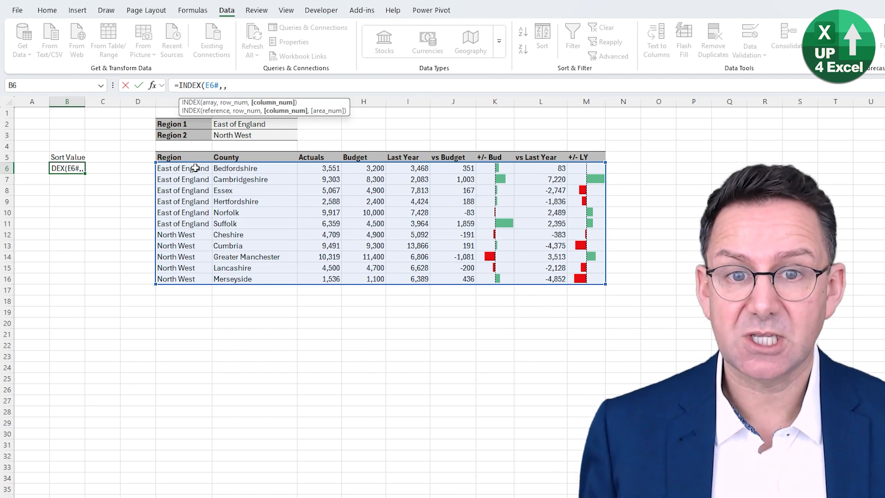
text(6))
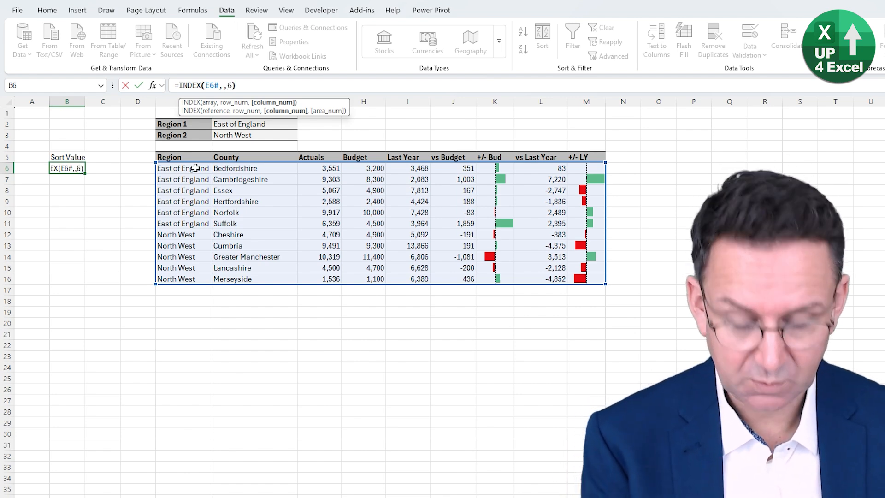
key(Return)
key(Up)
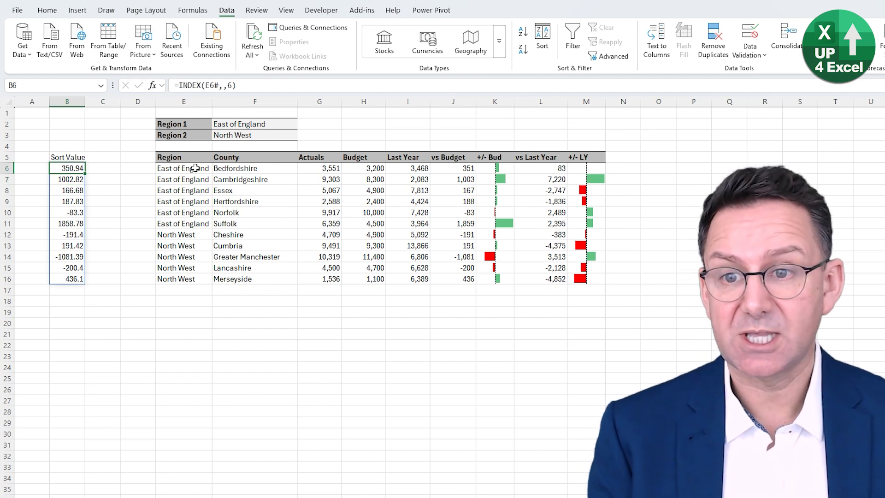
Test the Sort Value column by switching Region 2 to London and finally to South West
click(259, 135)
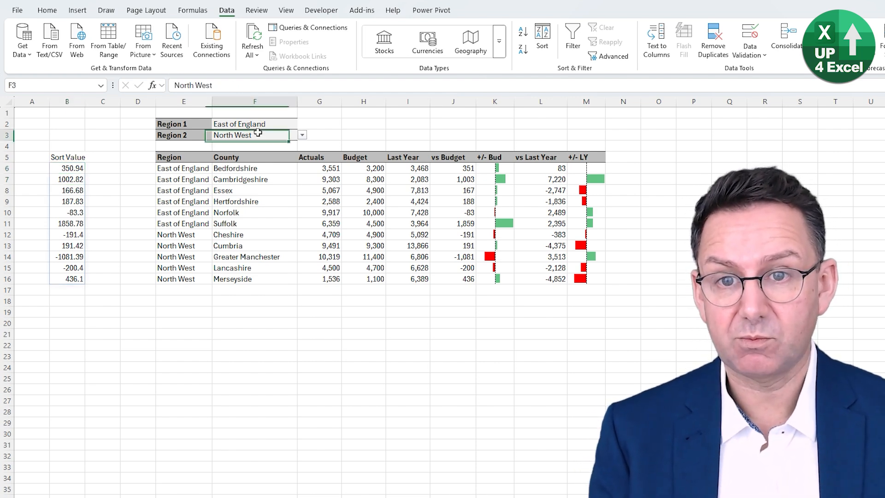
click(302, 135)
click(230, 164)
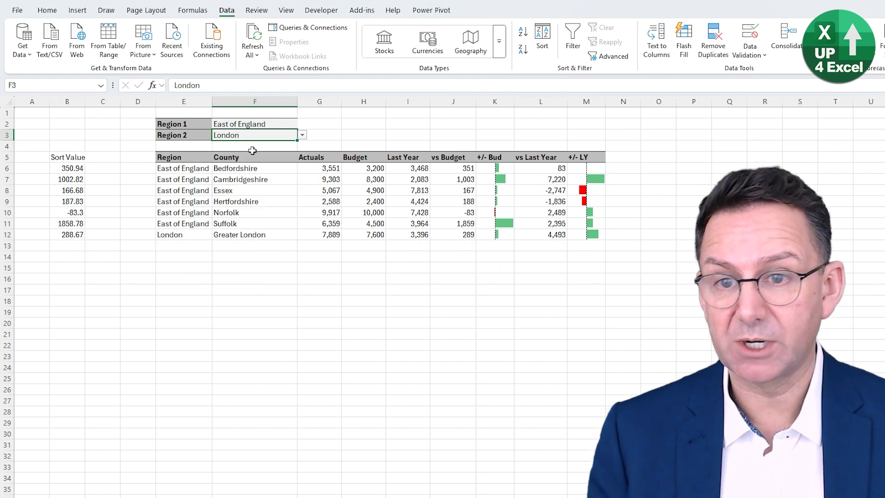
click(302, 135)
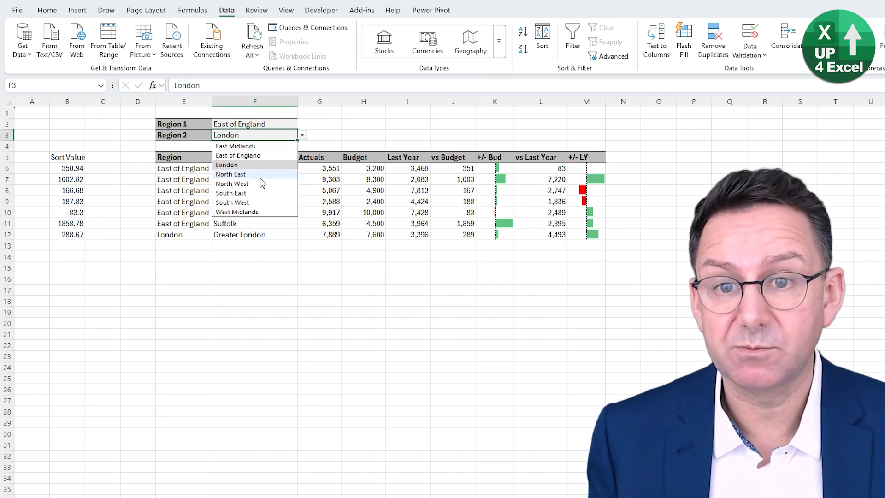
click(247, 202)
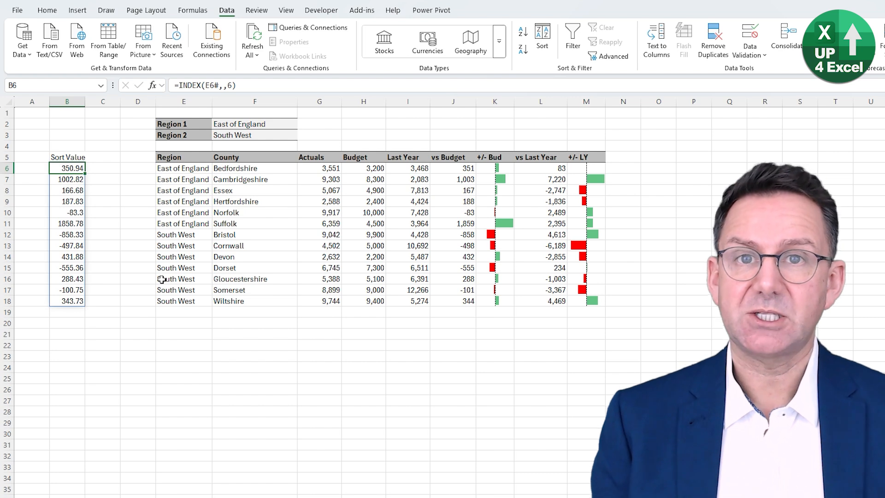
Compare the FILTER formula in E6 with the INDEX formula in B6 that refers to its spilled results
key(Right)
key(Right)
key(Right)
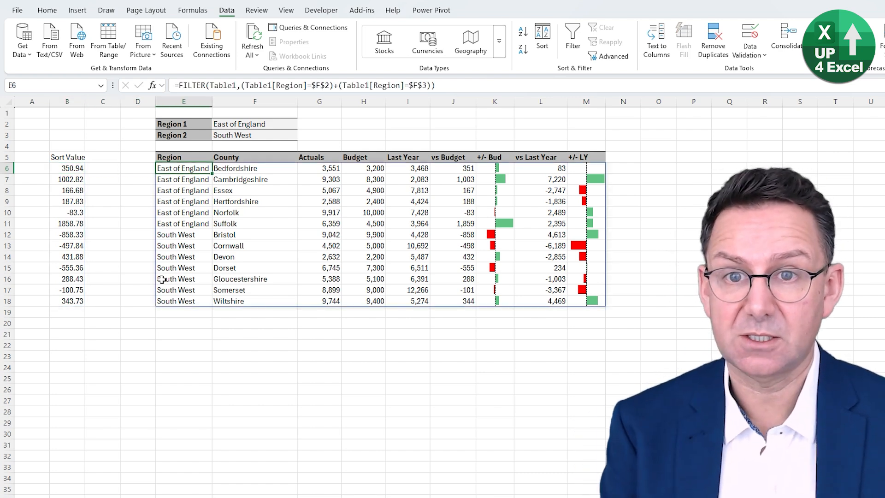
key(Left)
key(Left)
key(Left)
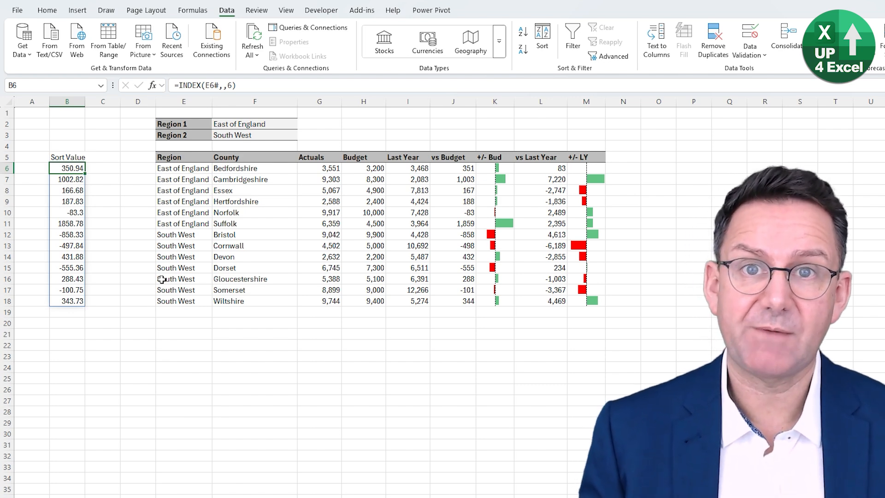
key(Right)
key(Right)
key(Right)
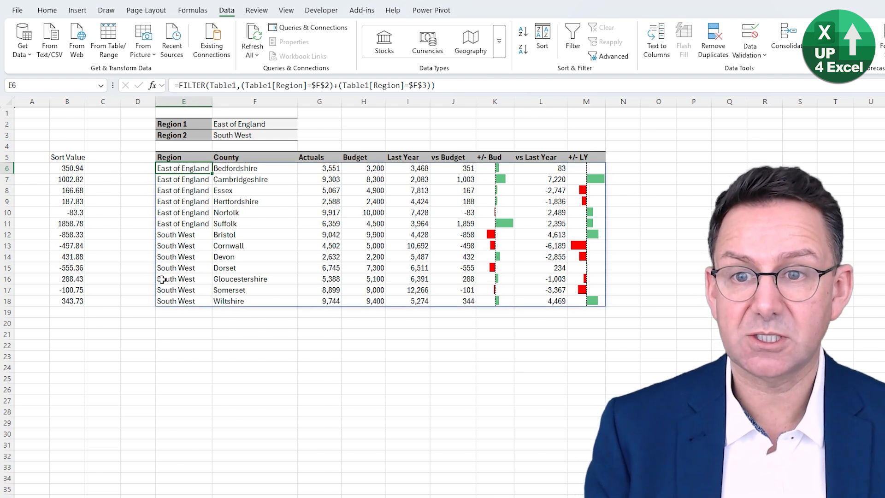
key(Left)
key(Left)
key(Left)
Replace the E6# reference in B6's INDEX formula with the full FILTER expression copied from E6
key(Right)
key(Right)
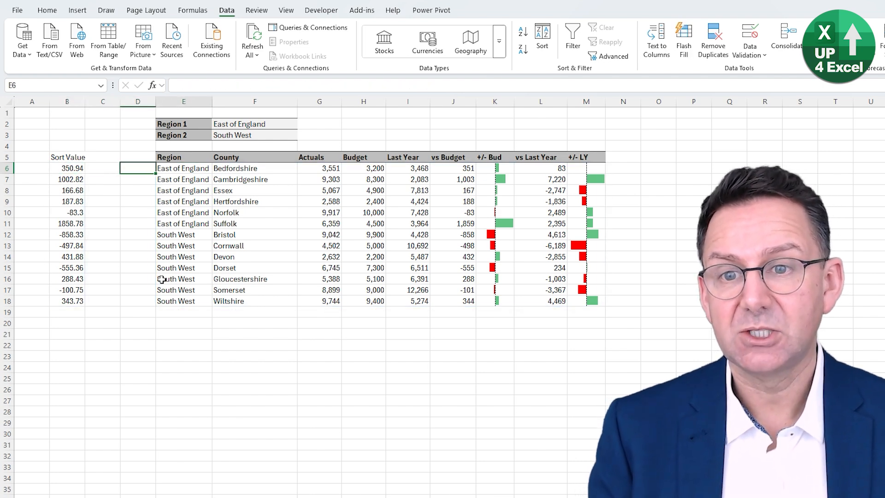
key(Right)
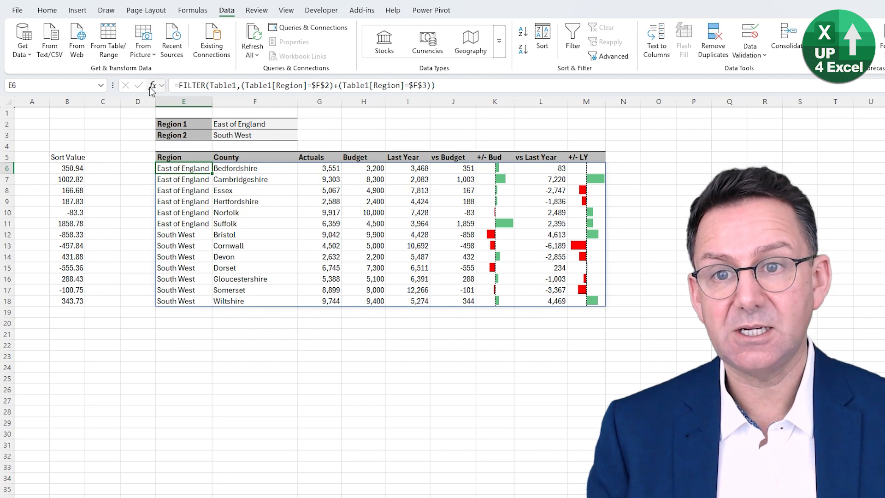
drag(179, 86, 445, 93)
key(ctrl+c)
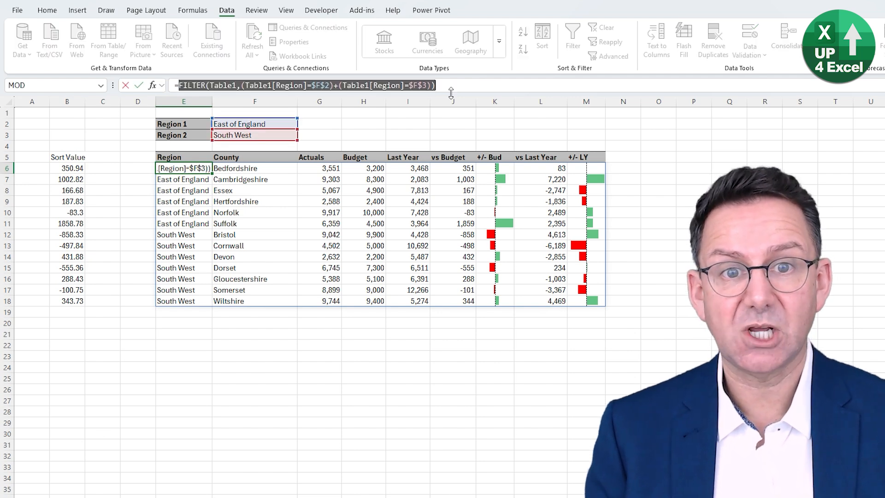
key(Escape)
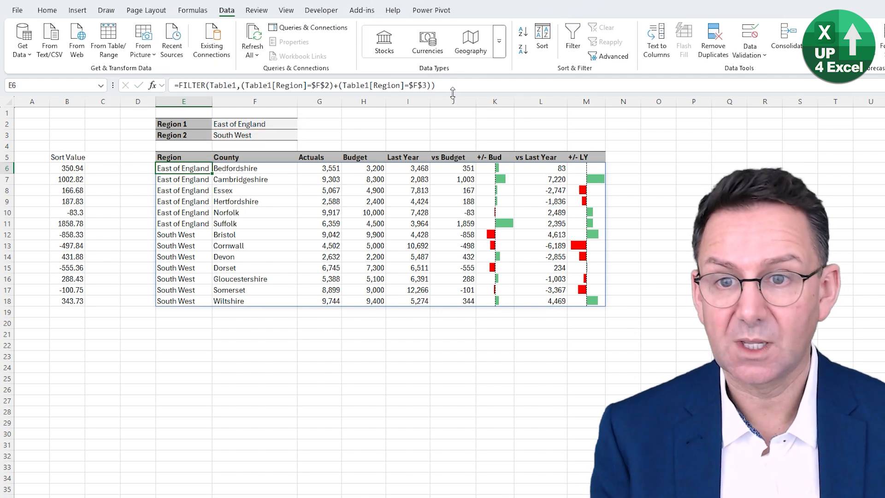
key(Left)
key(Left)
key(Left)
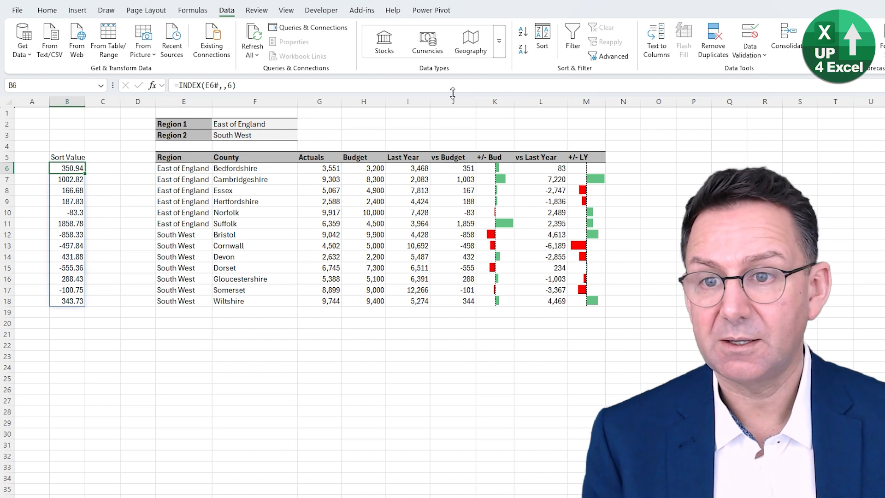
double_click(213, 85)
key(ctrl+v)
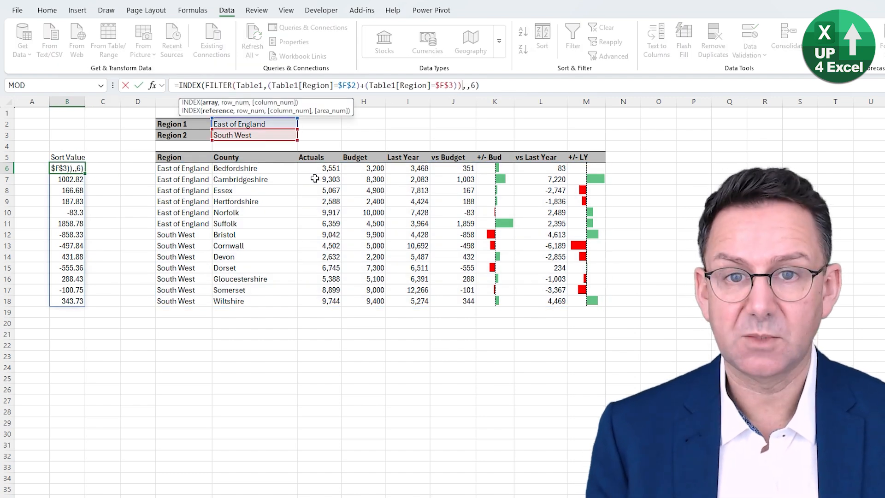
key(Return)
key(Up)
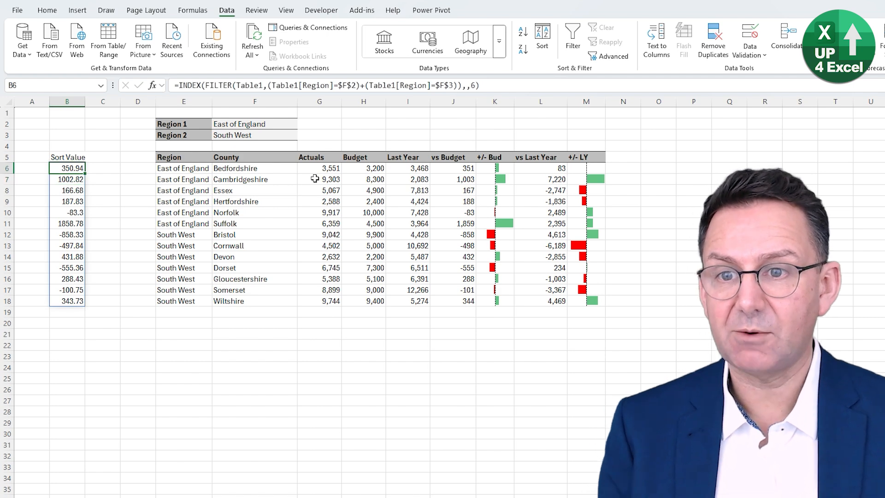
Add the heading Sort Order in cell C5
key(Right)
key(Right)
key(Right)
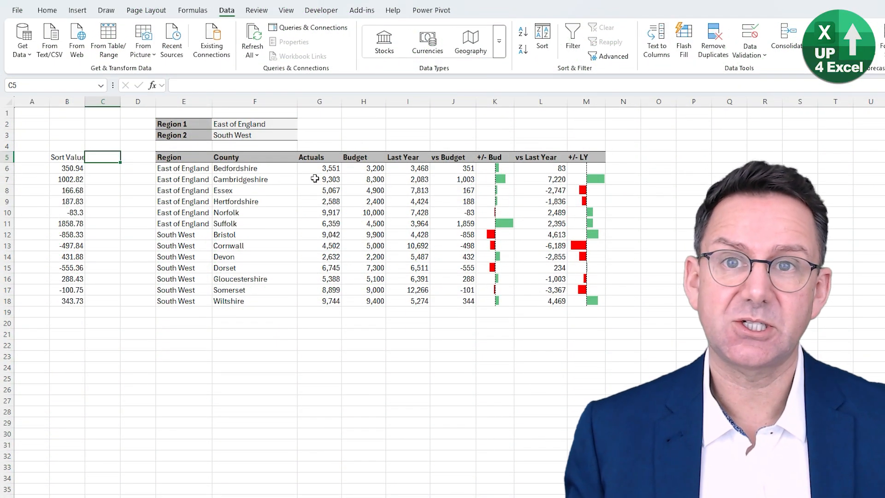
text(Sort)
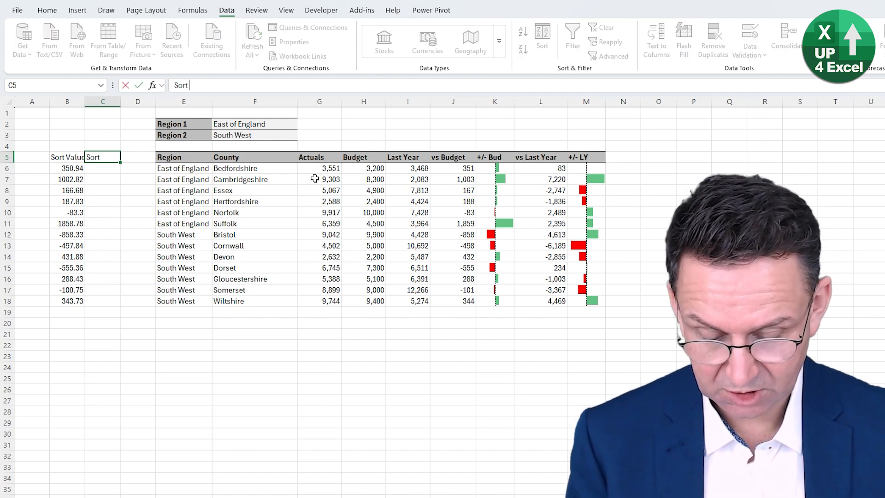
text( Order)
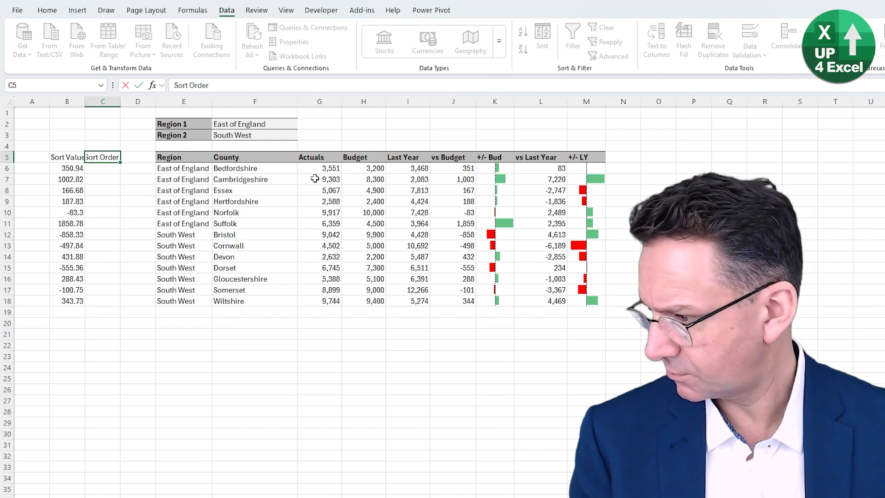
key(Return)
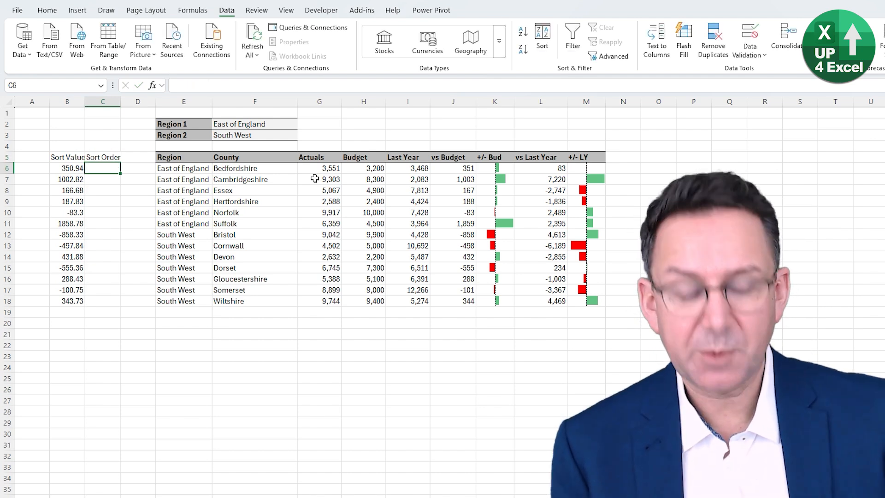
Rank the sort values by entering =RANK.EQ(B6#,B6#) in C6
text(=rank)
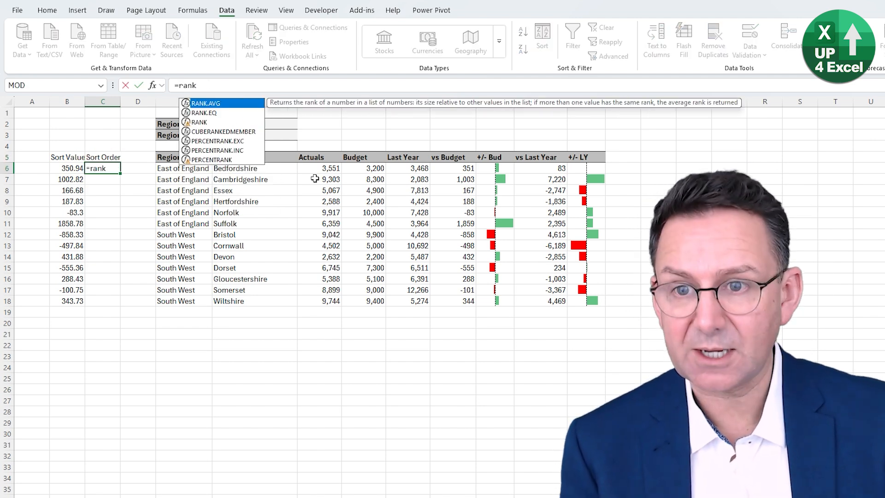
key(Down)
key(Tab)
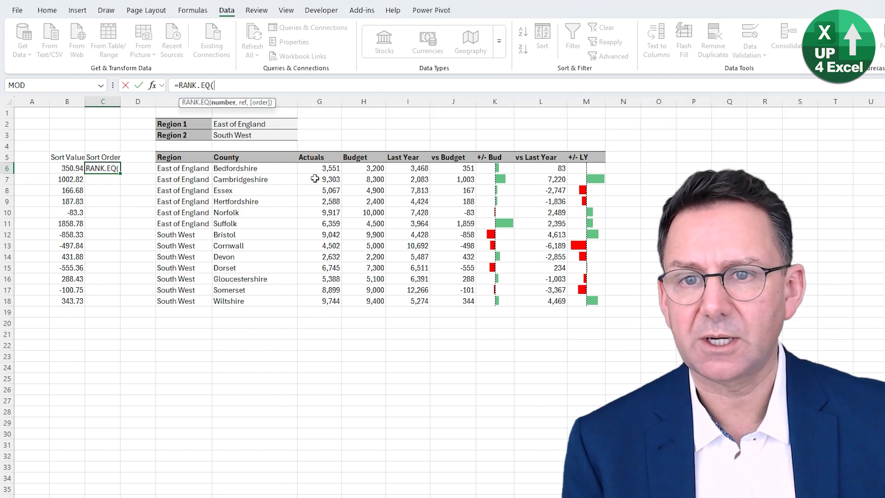
key(Left)
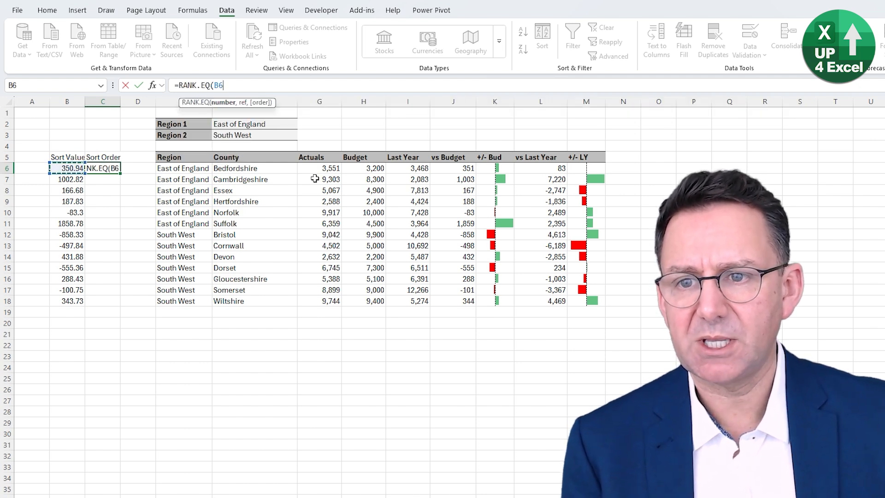
text(#,)
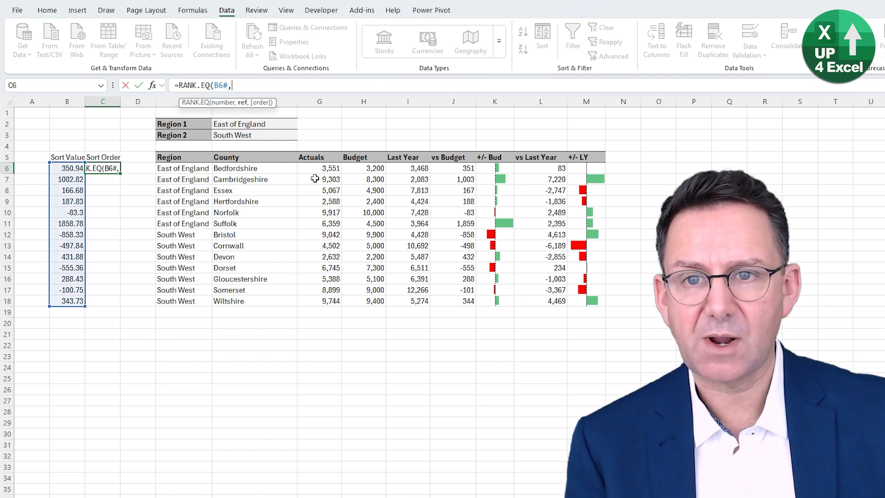
key(Left)
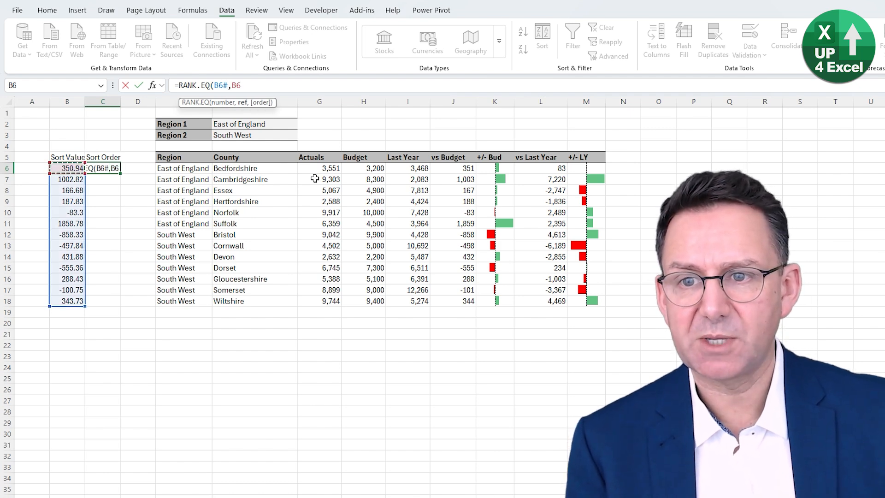
text(#)
key(ctrl+Return)
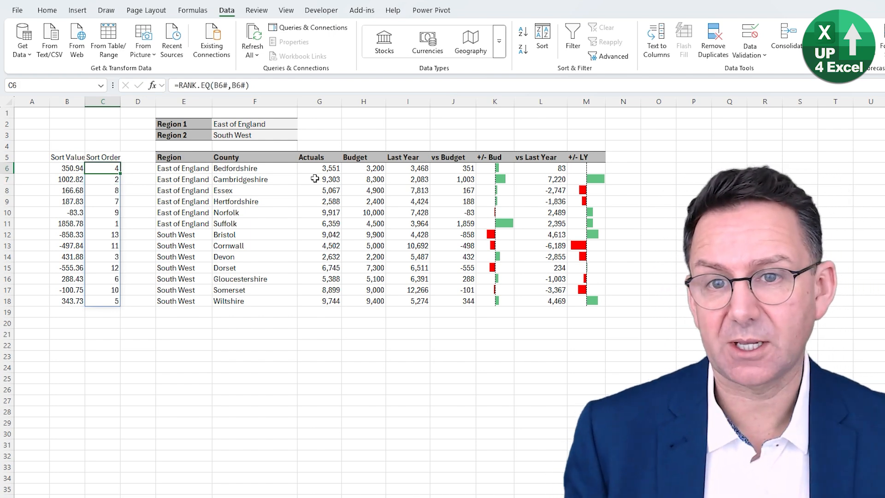
Test the ranking on text values by setting the column number in B6's INDEX formula to 1
key(Left)
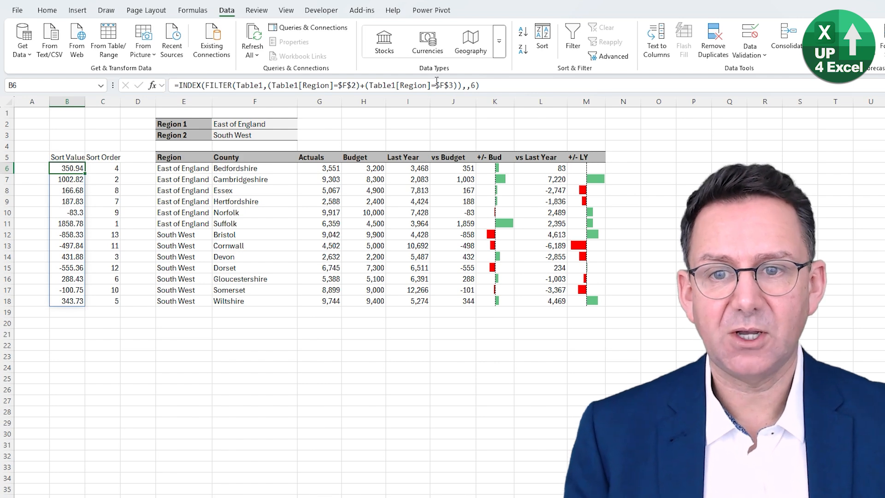
click(476, 86)
key(BackSpace)
text(1)
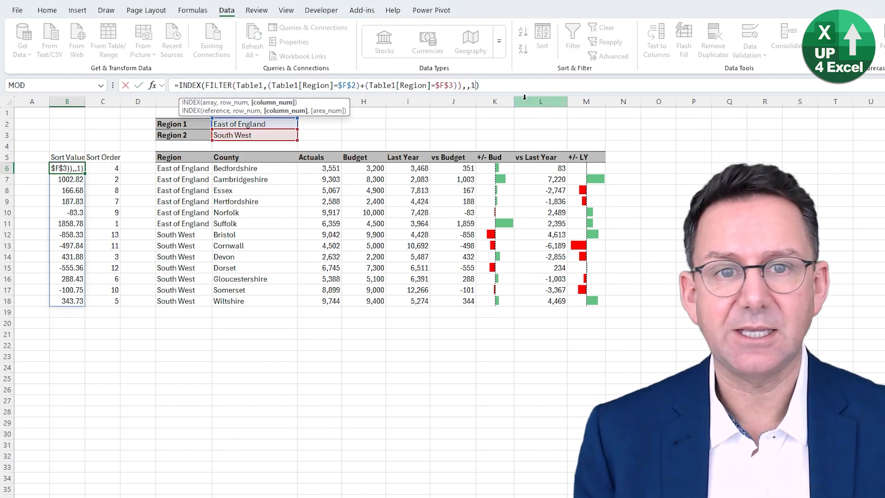
key(Return)
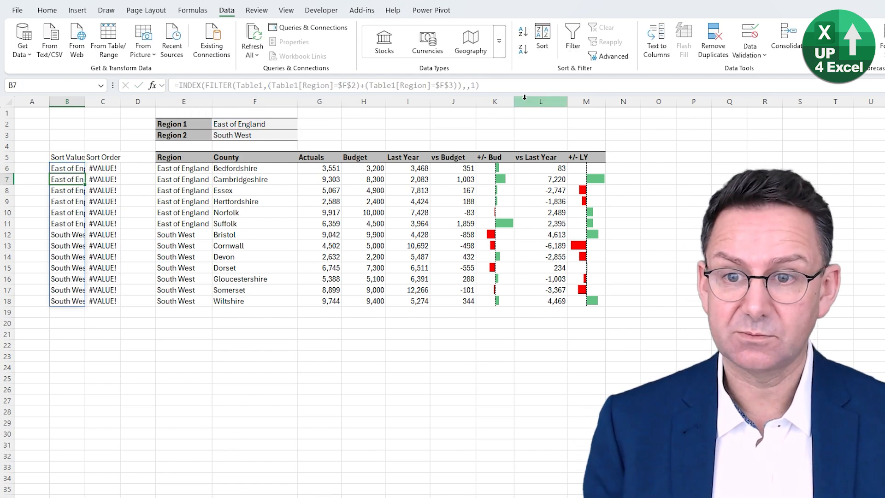
key(Right)
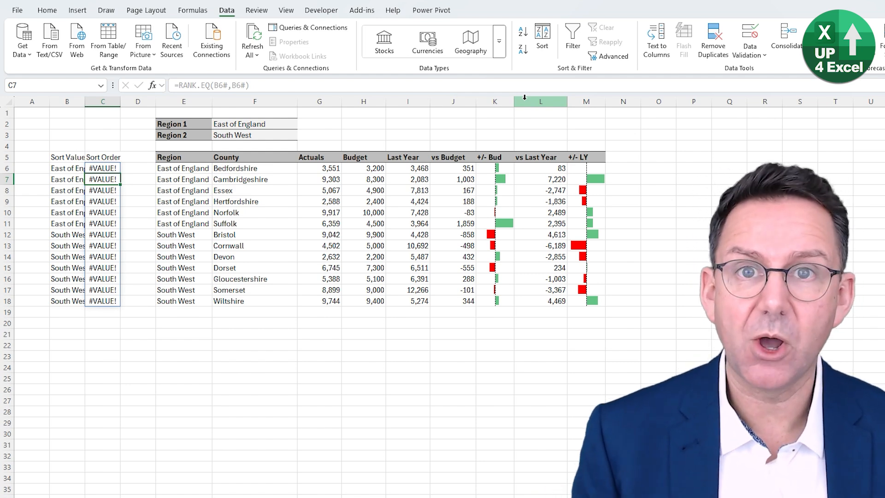
Replace the RANK.EQ formula in C6 with =COUNTIFS(B6#,"<"&B6#) so that text values are ranked too
key(Up)
key(Left)
key(Right)
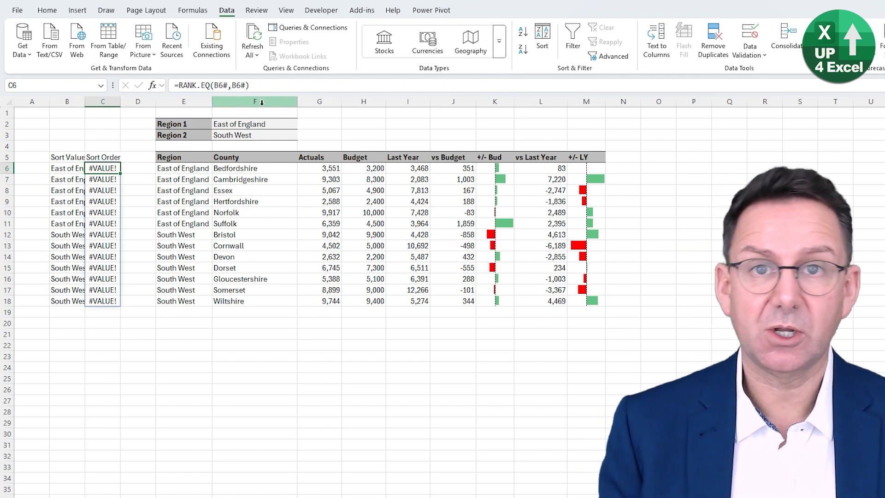
drag(179, 85, 384, 75)
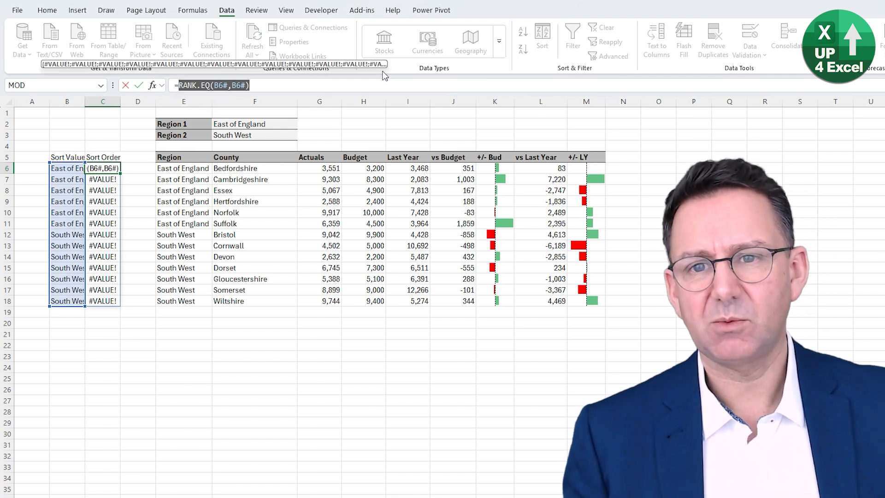
text(=coun)
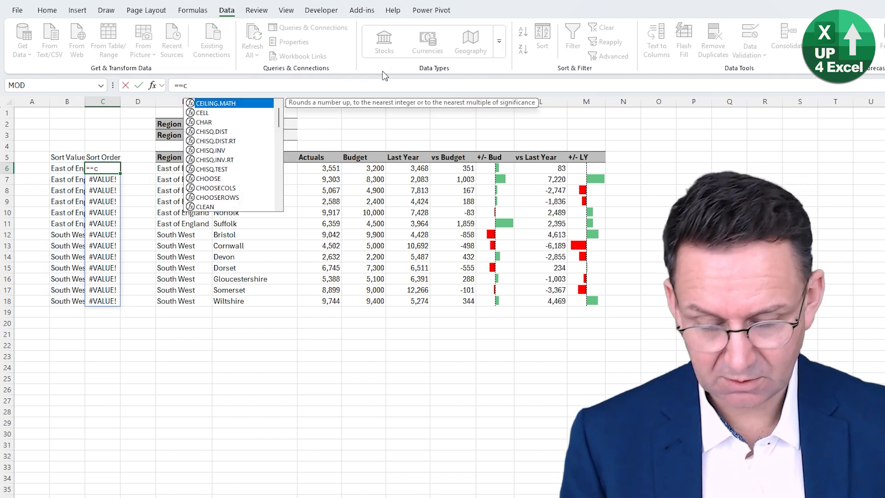
key(Down)
key(Down)
key(Down)
key(Down)
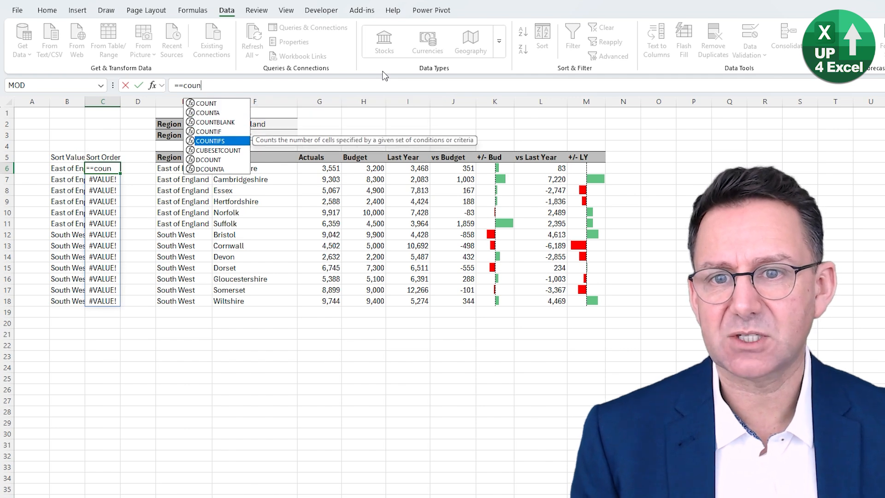
key(Tab)
click(67, 168)
text(,)
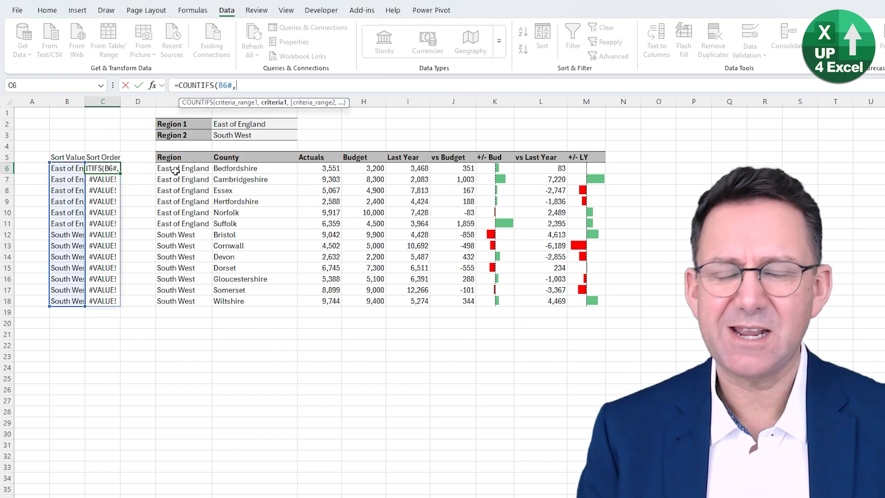
text(")
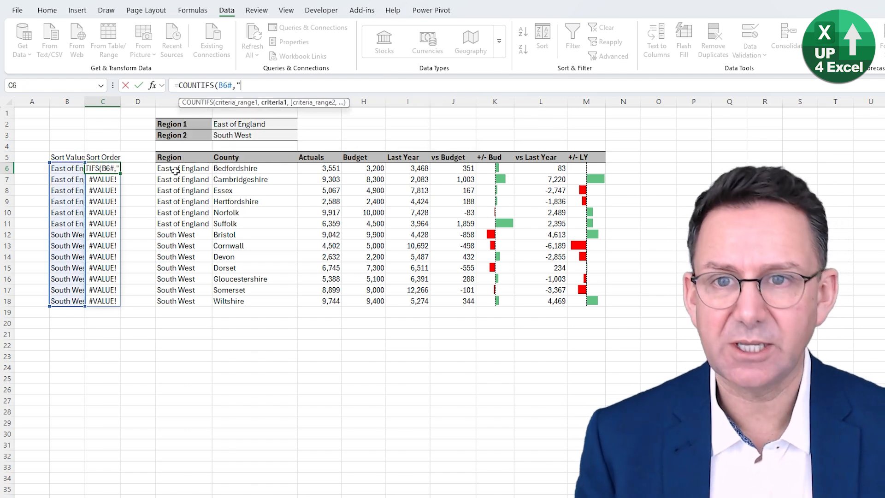
text(<)
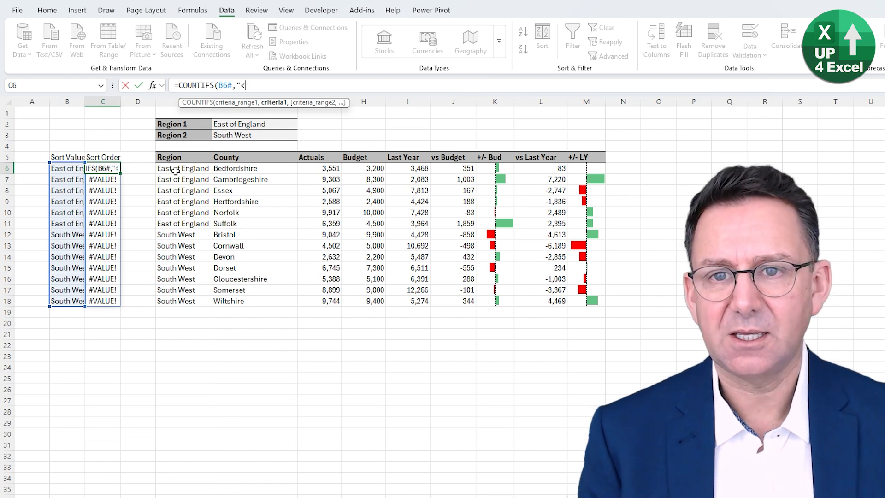
text("&)
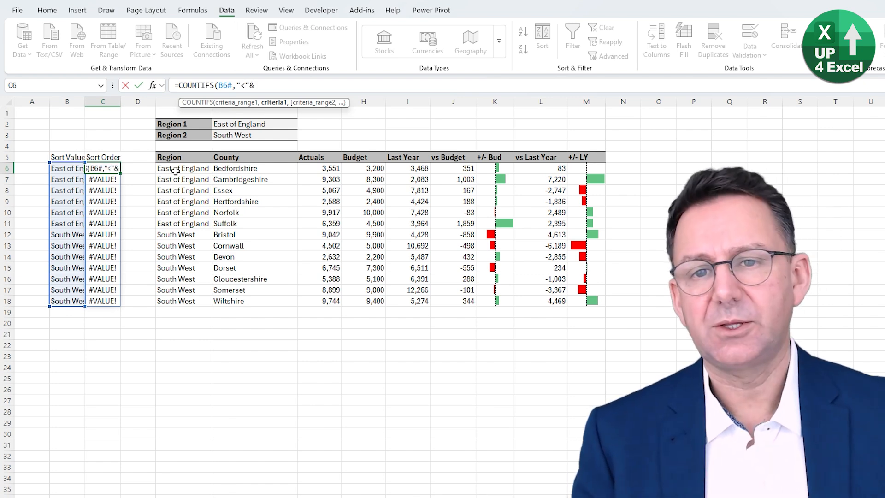
click(70, 168)
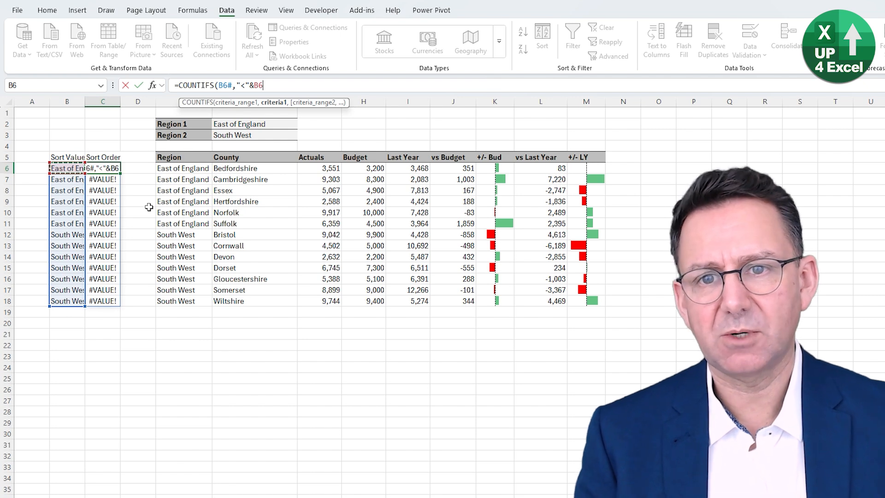
text(#)
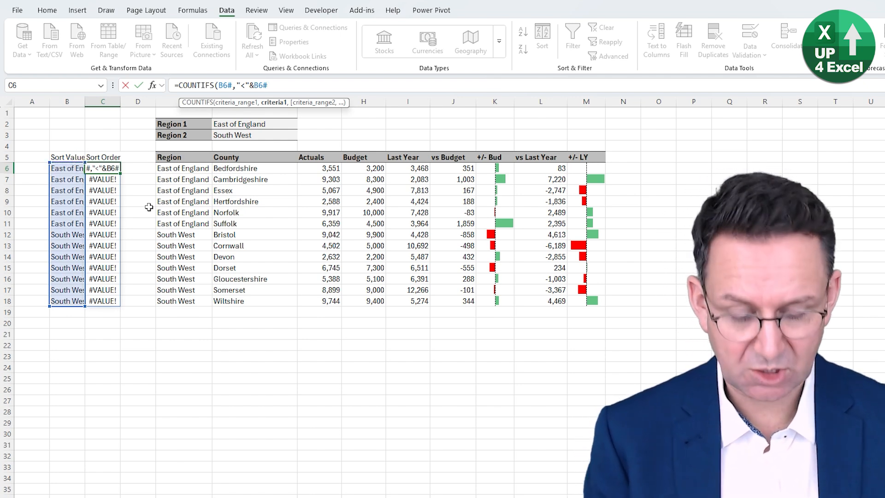
text())
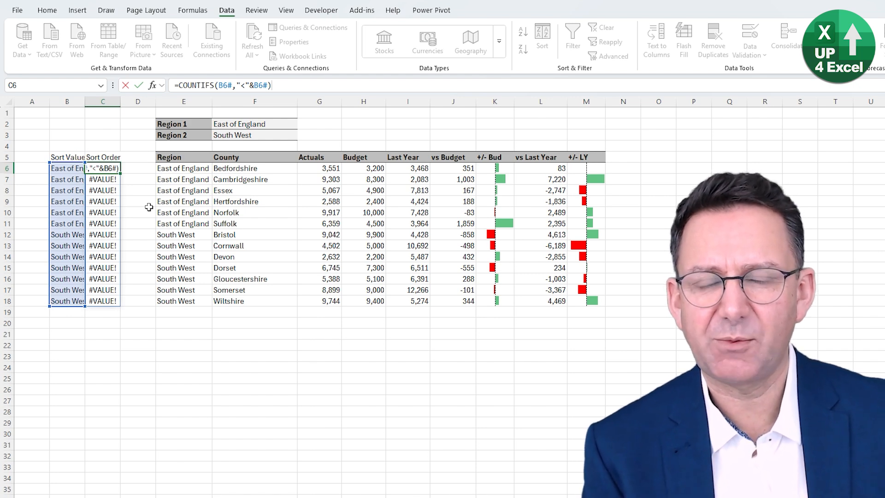
key(Return)
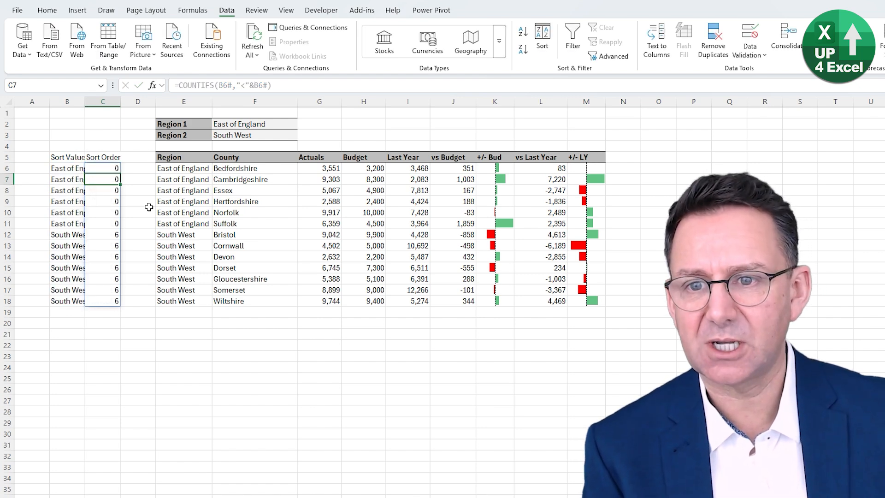
key(Up)
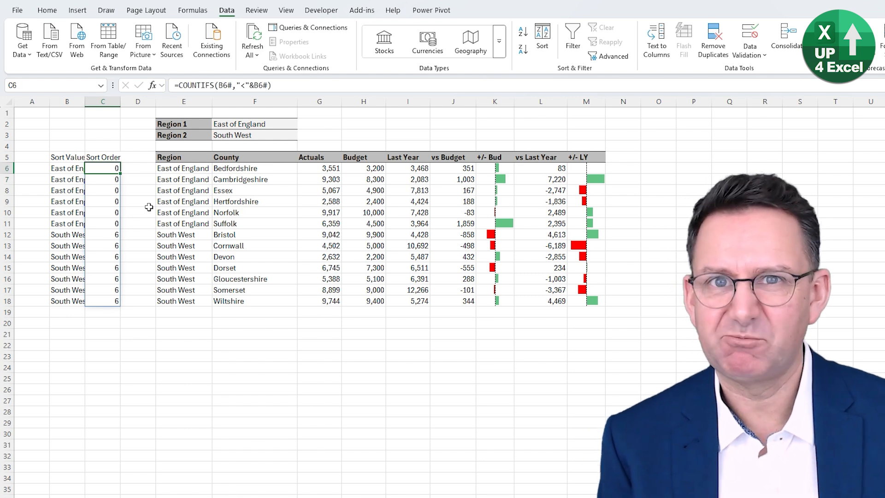
Test the sort order on county names by setting the column number in B6's INDEX formula to 2
click(74, 168)
click(477, 86)
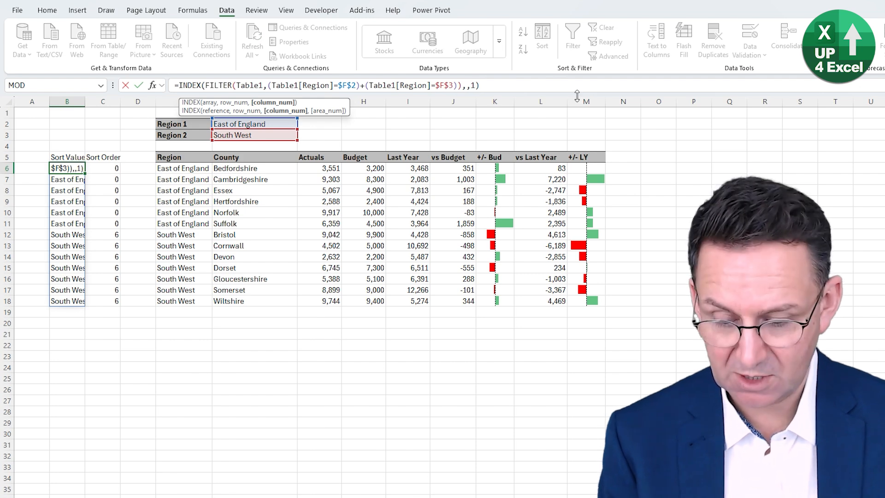
key(BackSpace)
text(2)
key(Return)
key(Right)
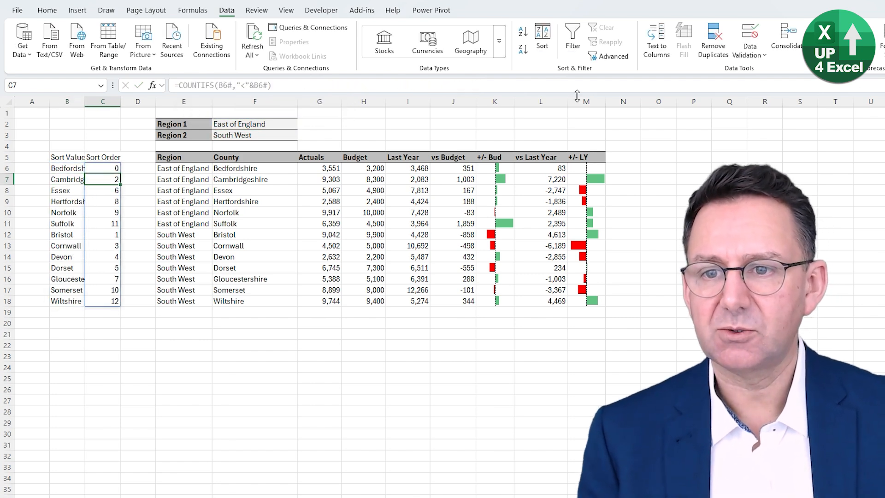
key(Left)
key(Right)
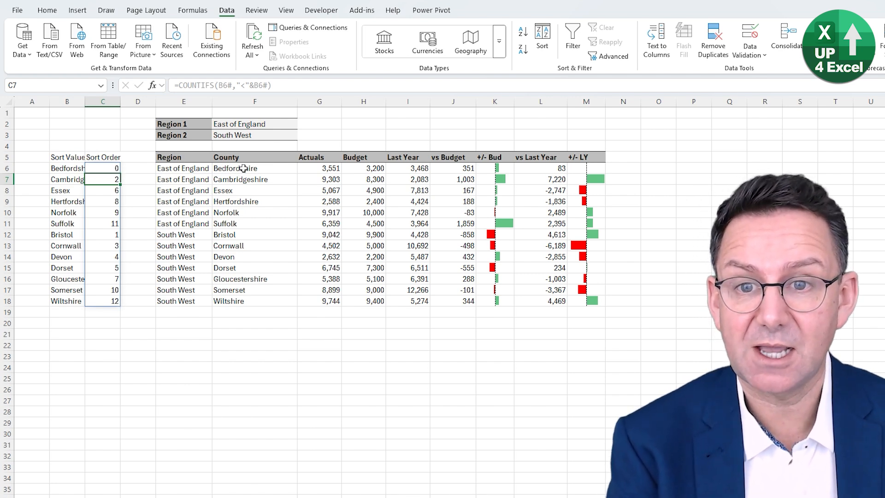
Fit column B to its contents and set the column number in B6's INDEX formula to 4
double_click(84, 101)
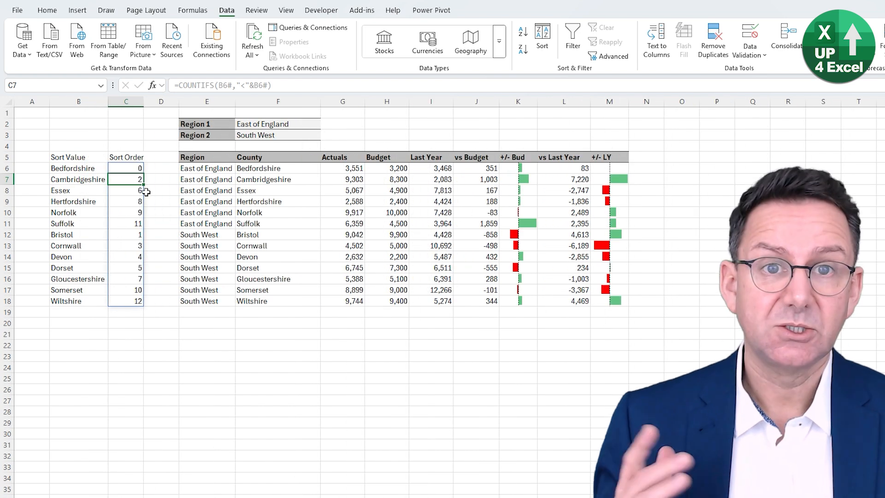
click(88, 169)
click(472, 87)
key(Delete)
text(4)
key(Return)
key(Right)
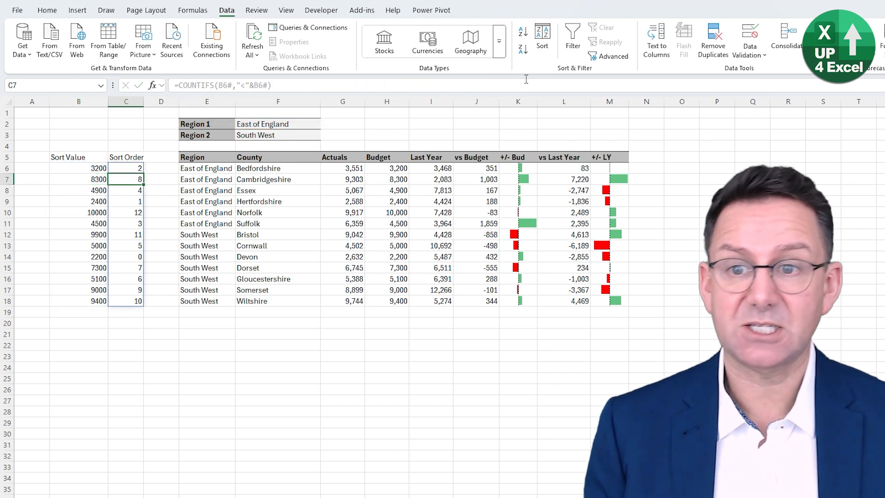
Wrap the FILTER formula in E6 in SORTBY, sorting the report by the Sort Order values in C6#
key(Up)
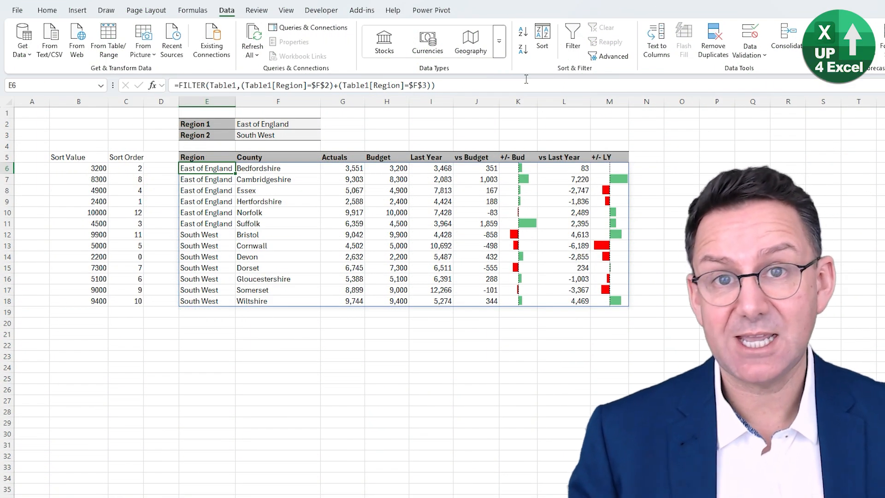
click(180, 86)
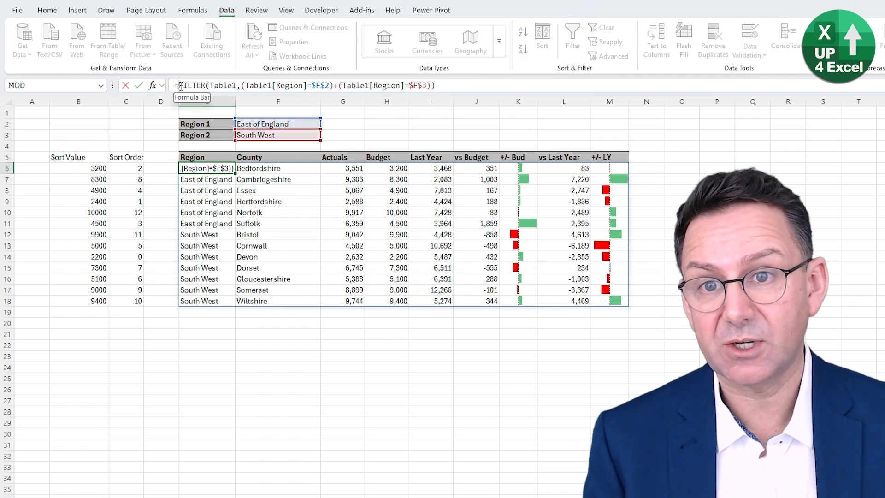
text(SORTBY()
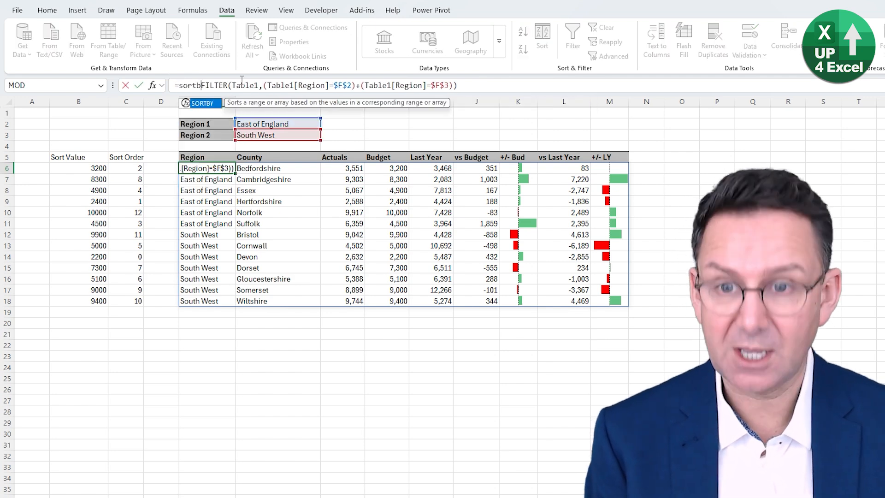
click(496, 85)
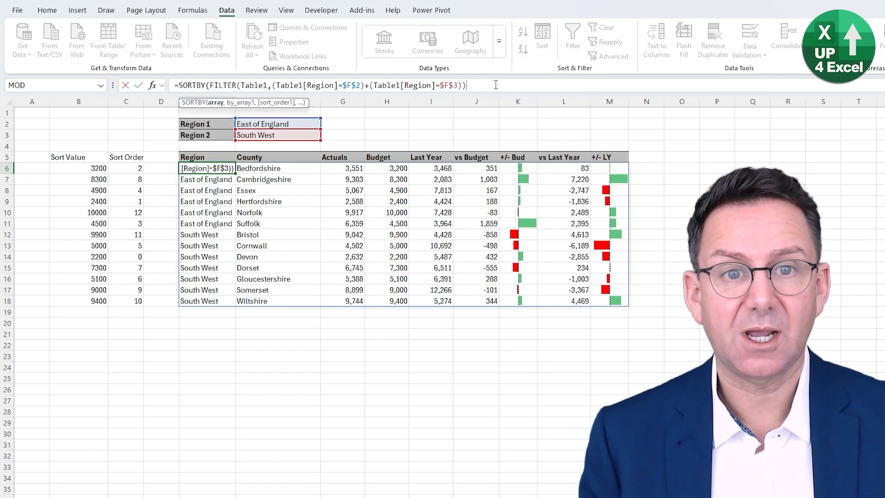
text(,)
click(140, 169)
text(#)
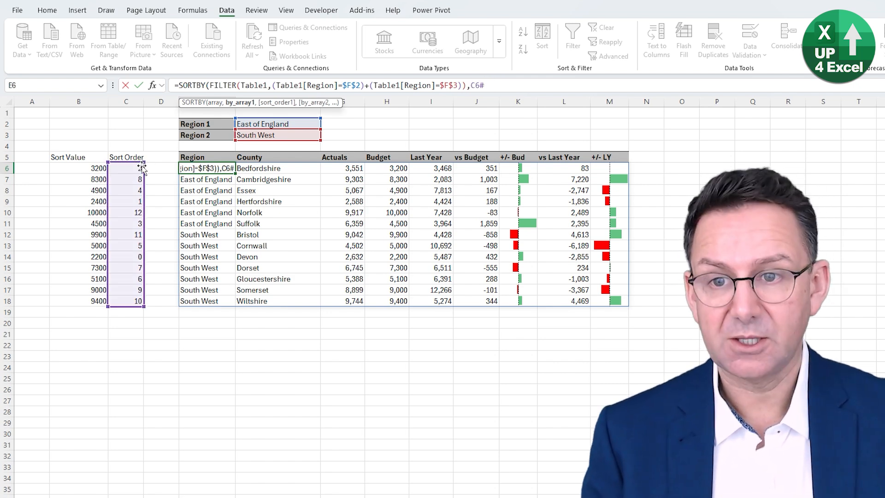
key(Return)
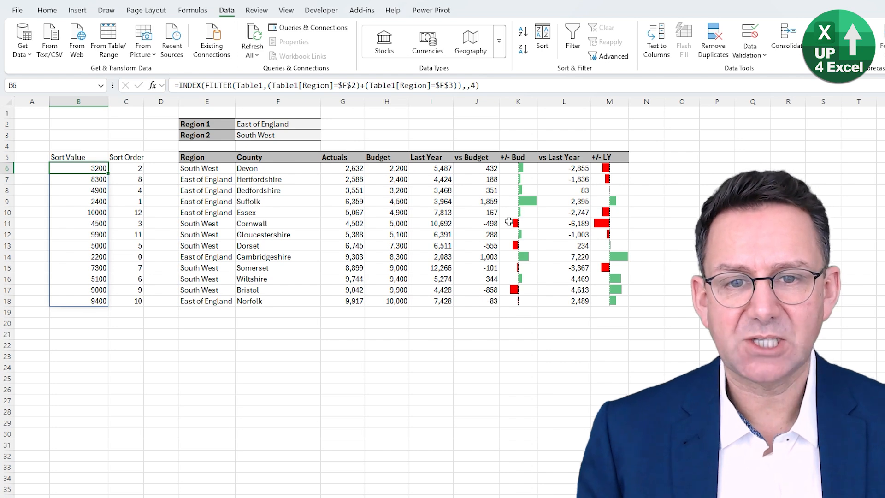
Test sorting by the vs Budget column by setting the column number in B6's INDEX formula to 6
click(463, 85)
text(,)
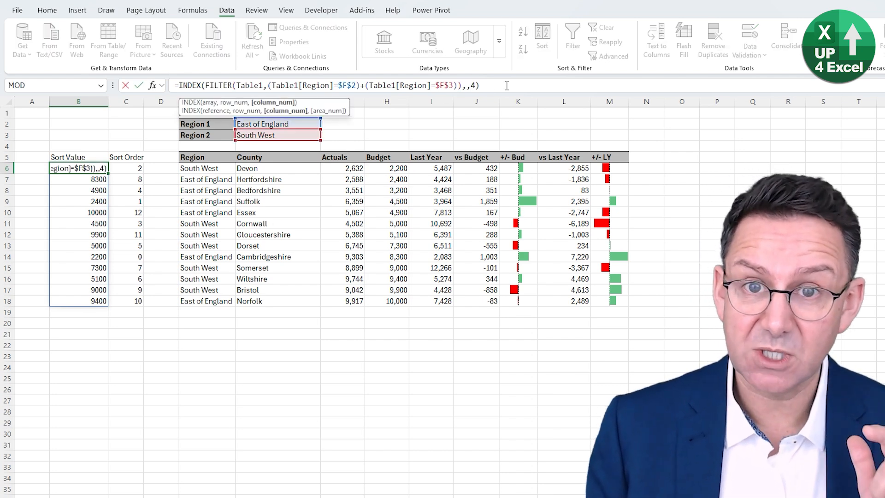
key(Delete)
text(6)
key(Return)
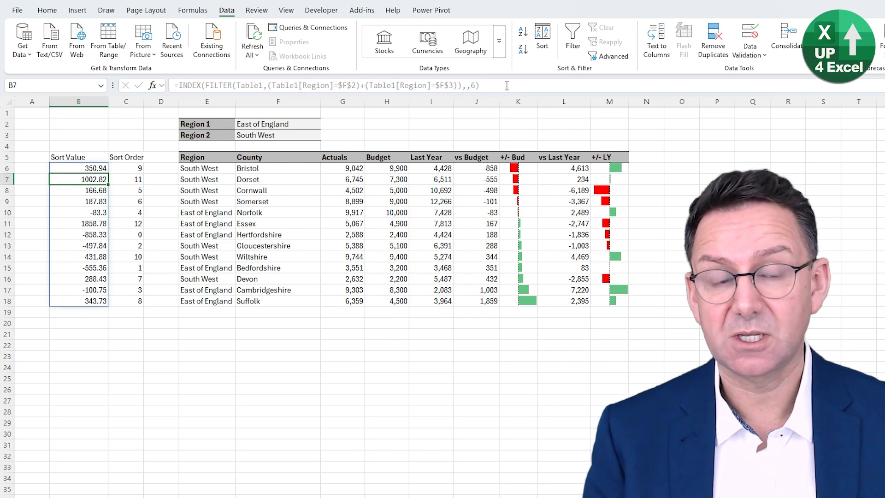
Set the column number in B6's INDEX formula to 1 to sort the report by region
click(476, 86)
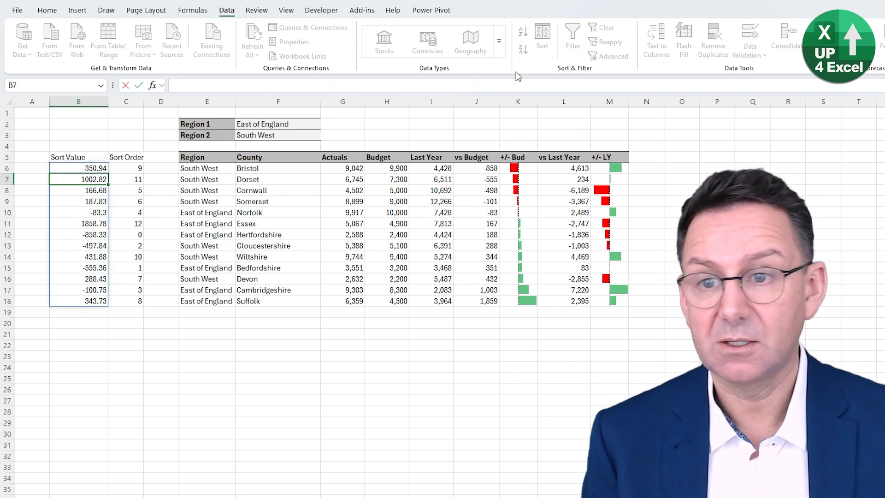
key(Escape)
key(Up)
click(474, 87)
key(Delete)
text(1)
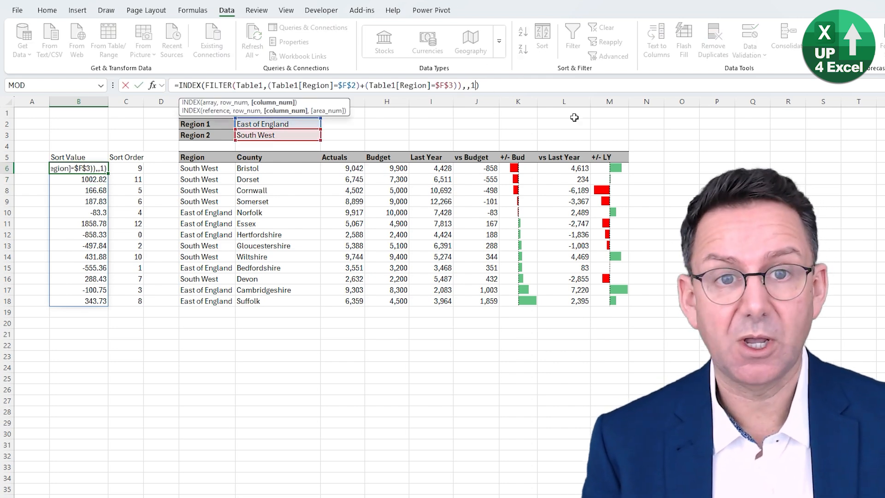
key(Return)
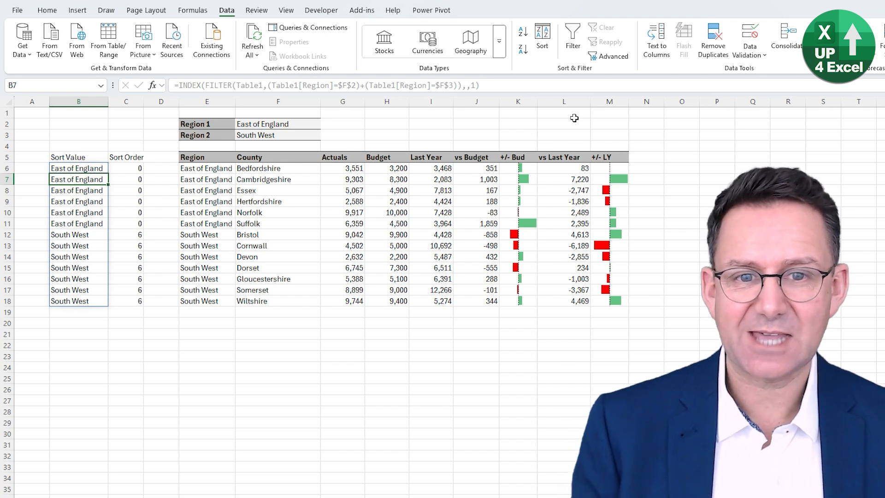
Copy the Region 1 label and its dropdown cell, E2:F2, to H2:I2
click(394, 128)
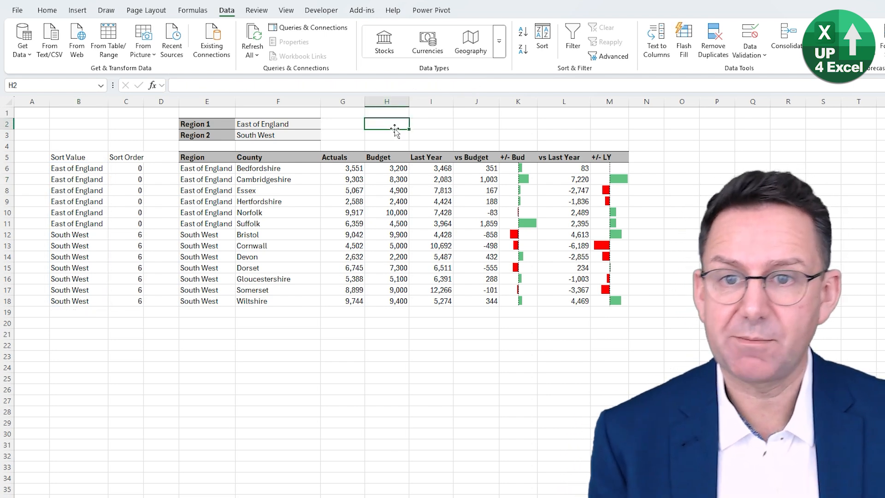
drag(212, 126, 290, 128)
key(ctrl+c)
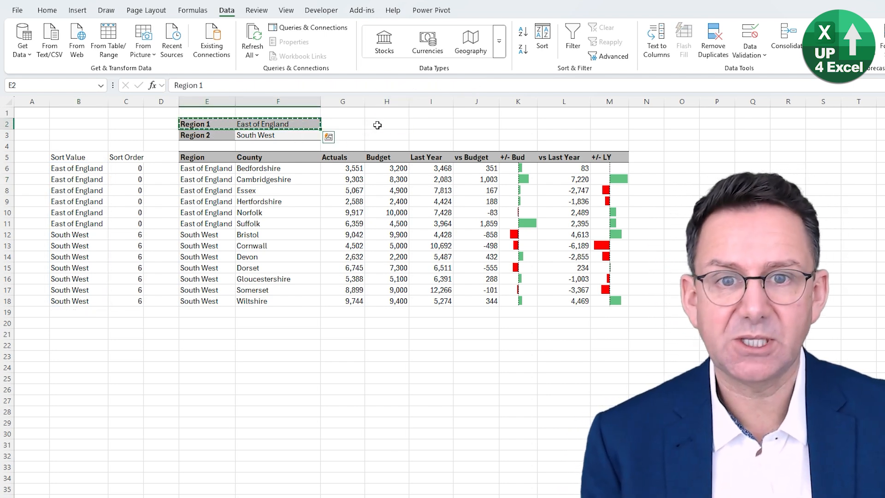
click(377, 125)
key(ctrl+v)
Change the copied label in H2 to "Sort By"
click(397, 125)
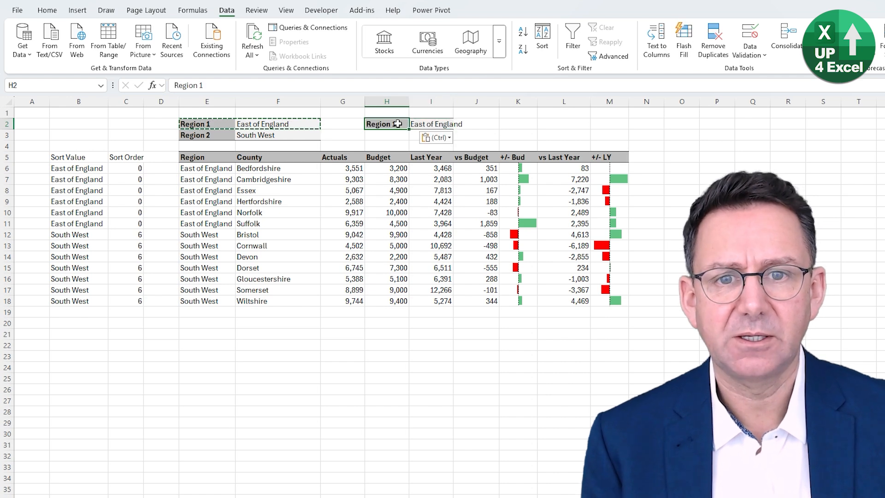
click(216, 86)
triple_click(215, 87)
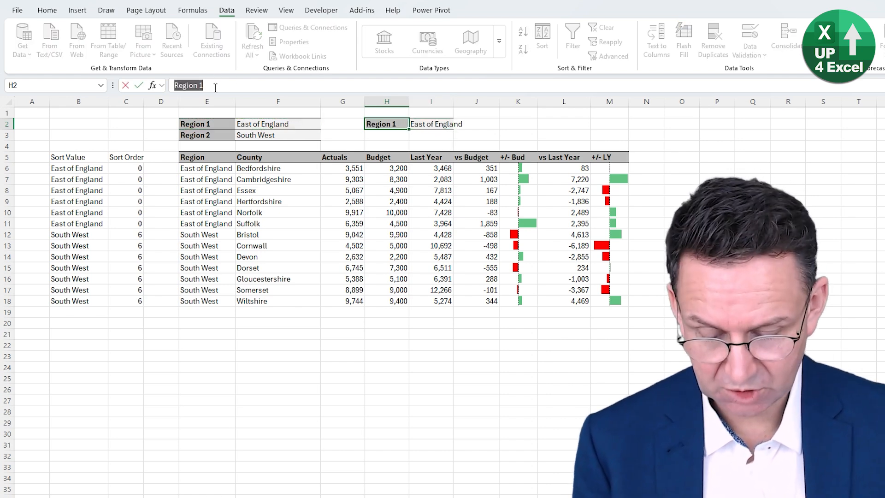
text(Sort By)
key(Return)
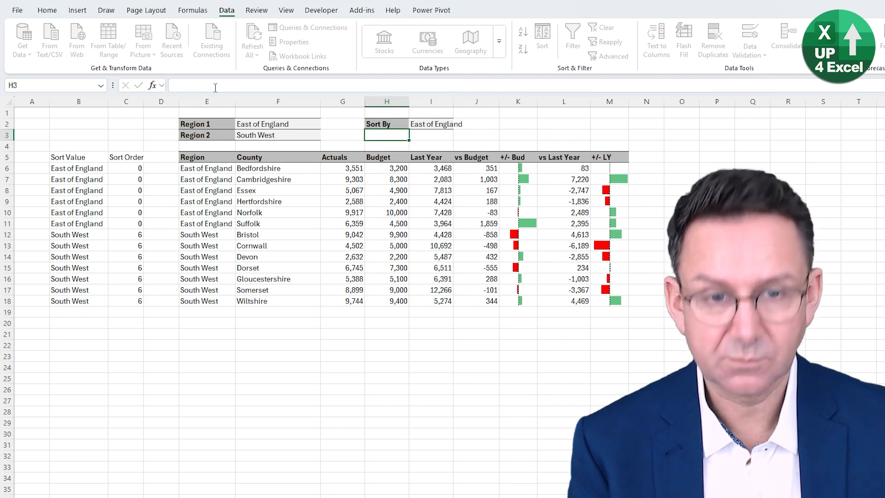
On the Lookups sheet, enter the heading "Columns" in D3 beside the Regions list
key(Up)
key(Right)
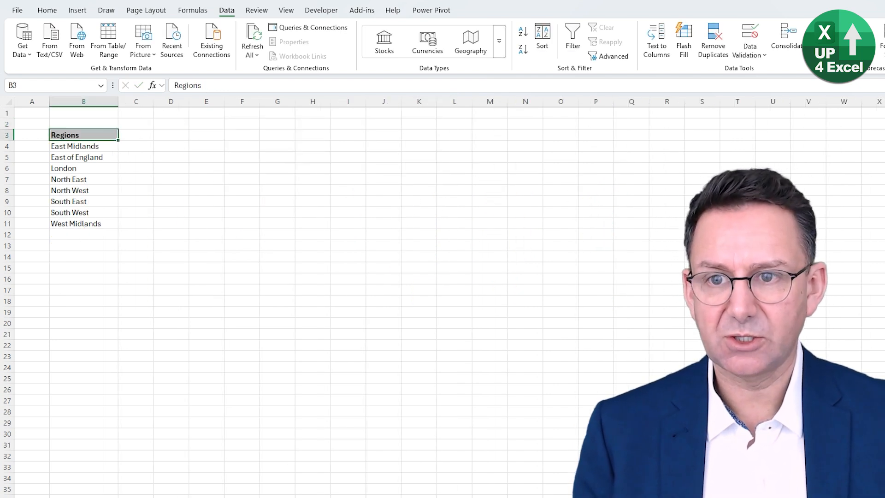
click(169, 135)
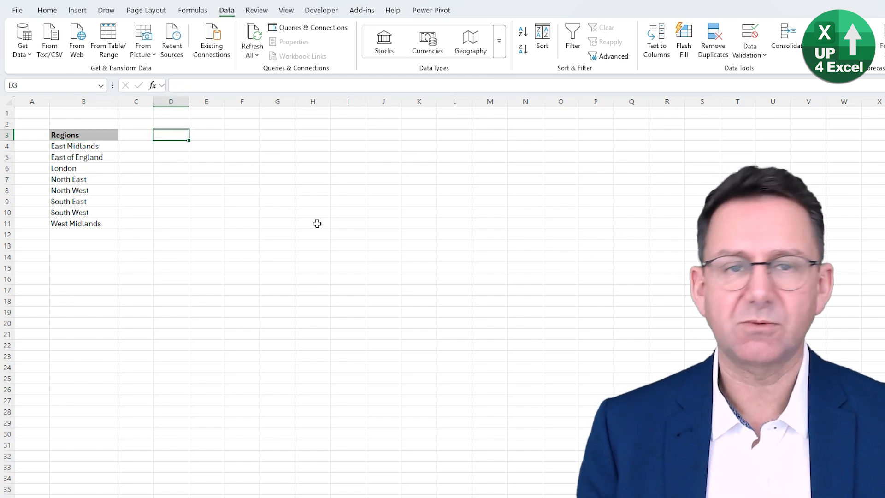
text(Columns)
key(Return)
Copy the formatting of the Regions heading in B3 onto the Columns heading in D3
key(Up)
key(Left)
key(Left)
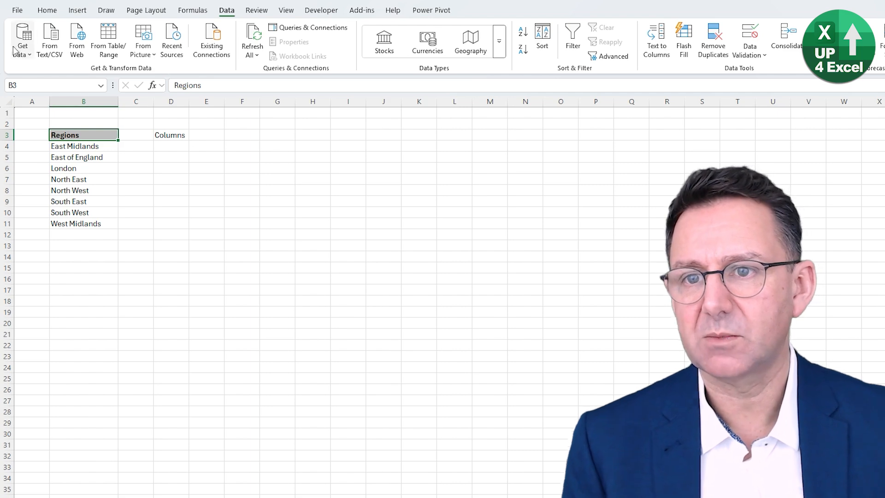
click(55, 10)
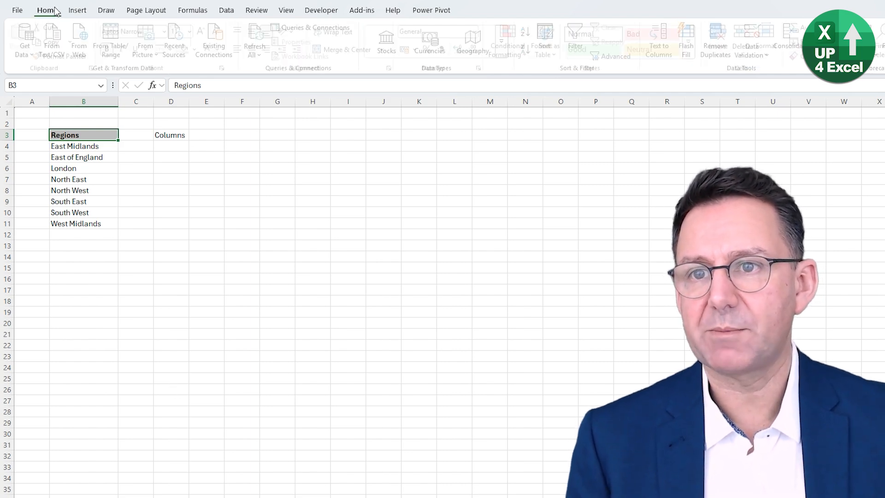
click(65, 55)
click(176, 137)
In D4 under the Columns heading, enter =Report!E5# to pull in the report's header names
click(183, 148)
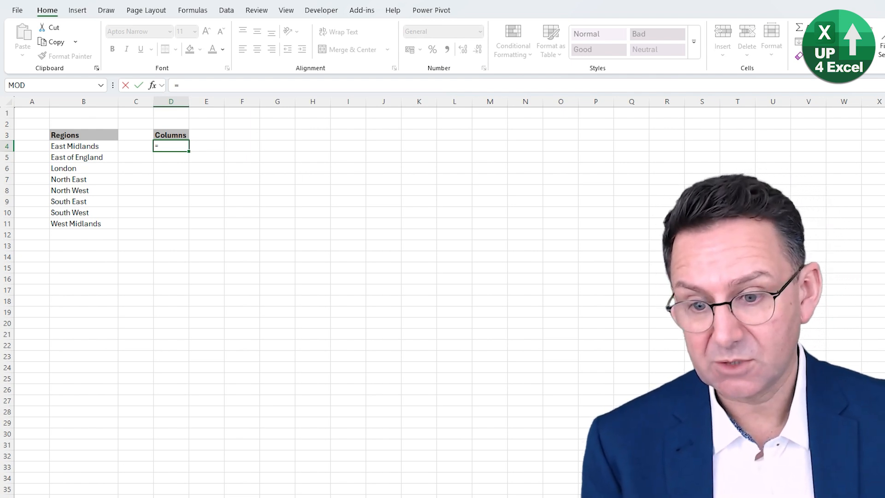
click(161, 496)
click(203, 160)
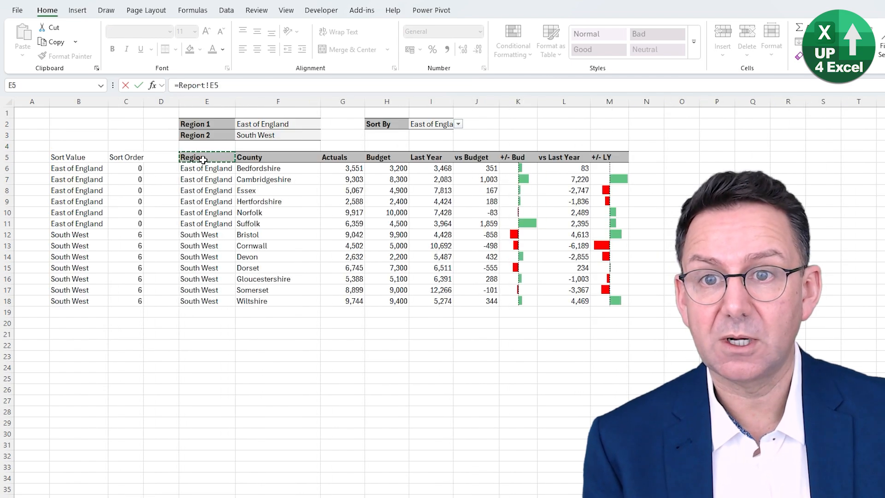
text(#)
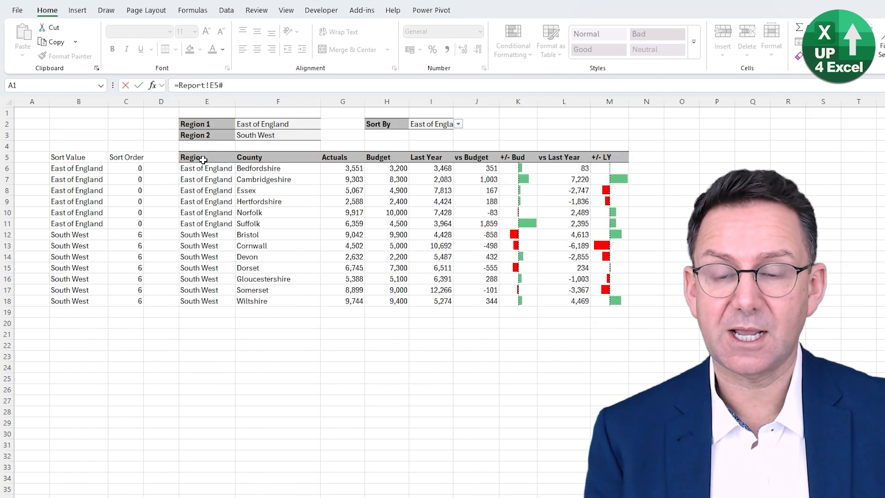
key(Return)
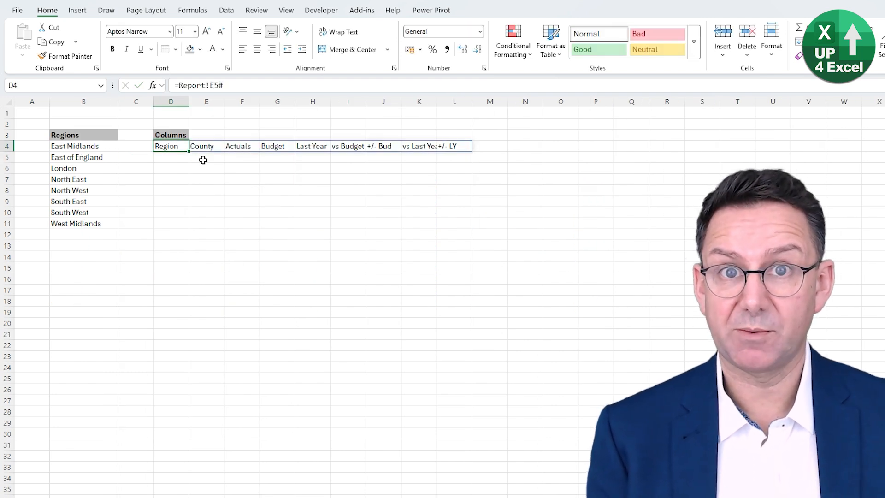
Wrap D4's formula in TRANSPOSE so that it reads =TRANSPOSE(Report!E5#) and lists the headers vertically
click(179, 88)
text(tran)
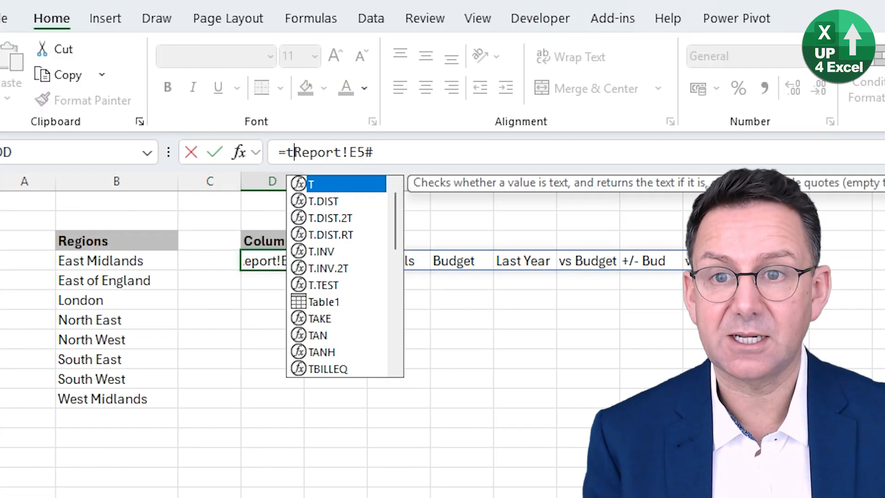
text(rans)
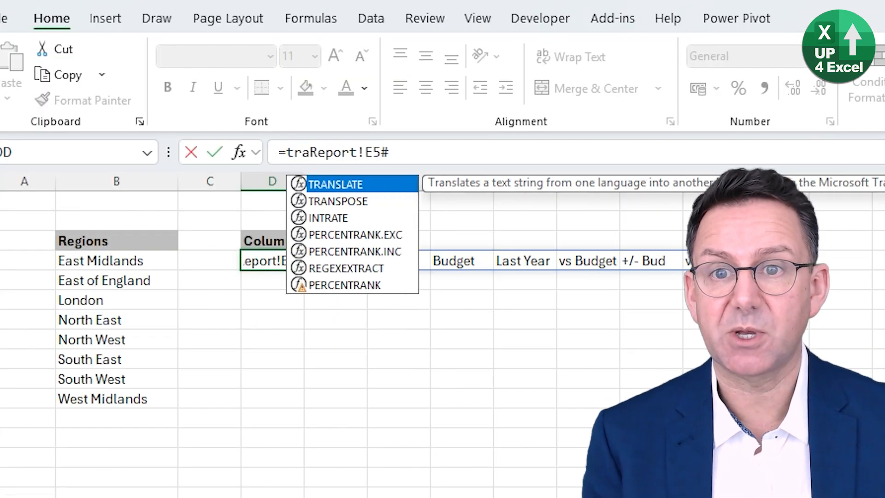
key(Down)
key(Tab)
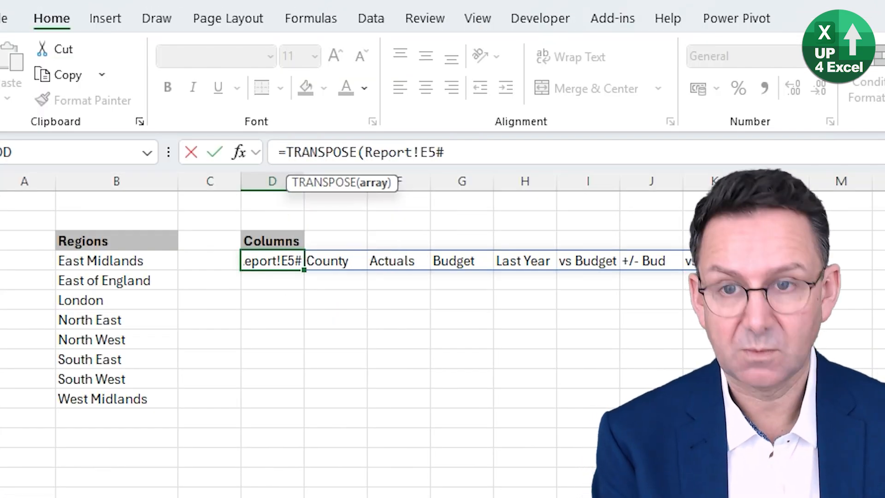
text())
key(Return)
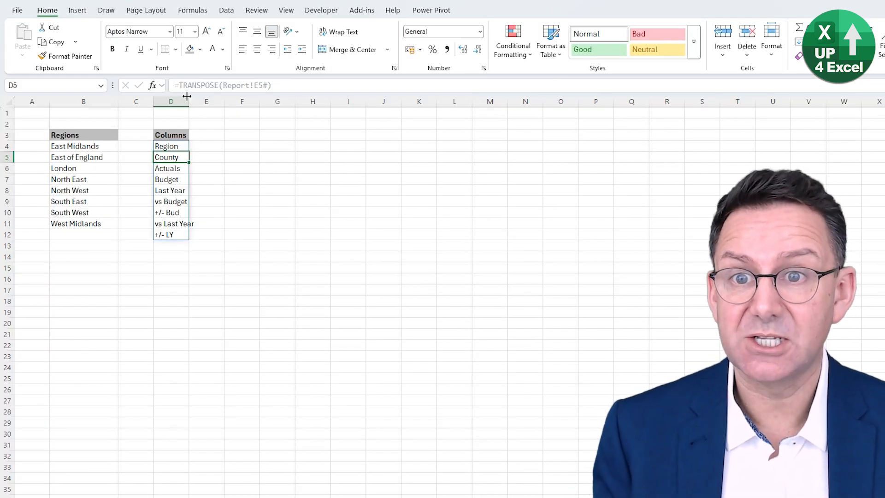
Widen column D on the Lookups sheet to fit the longest column name
drag(303, 175, 313, 174)
drag(194, 98, 208, 98)
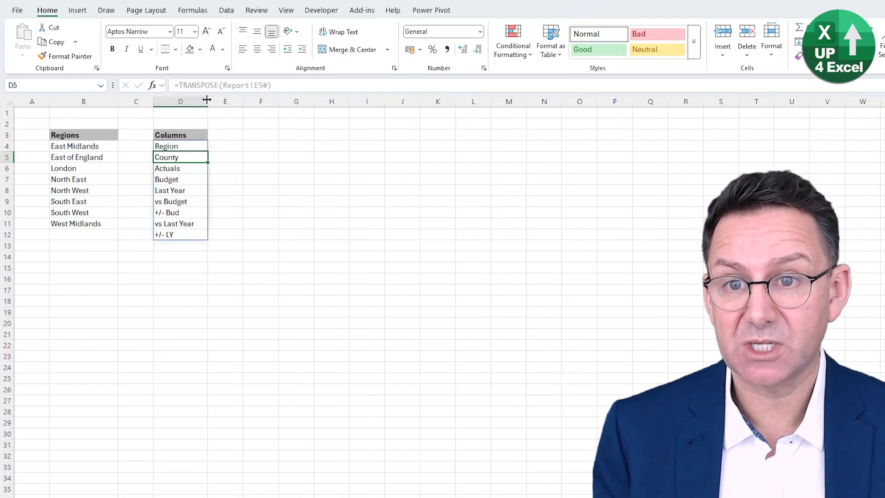
click(194, 147)
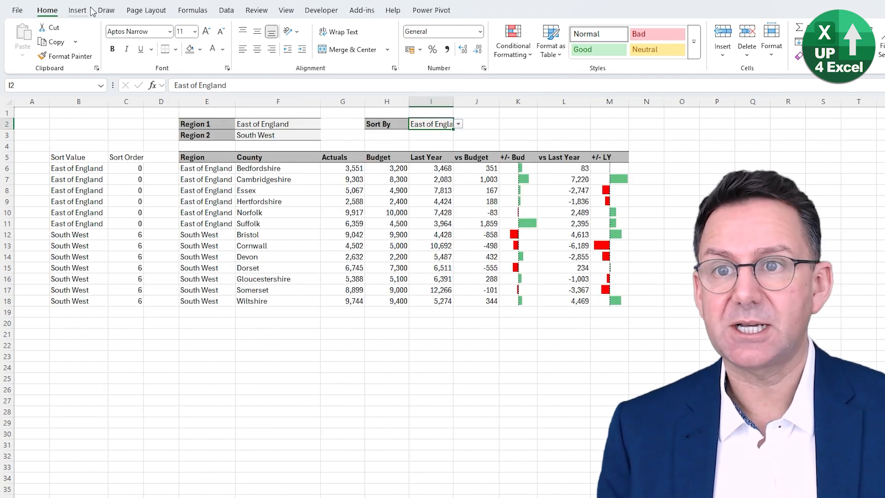
Set the data validation list source of the Report's Sort By cell I2 to =Lookups!$D$4# and choose Actuals
click(227, 12)
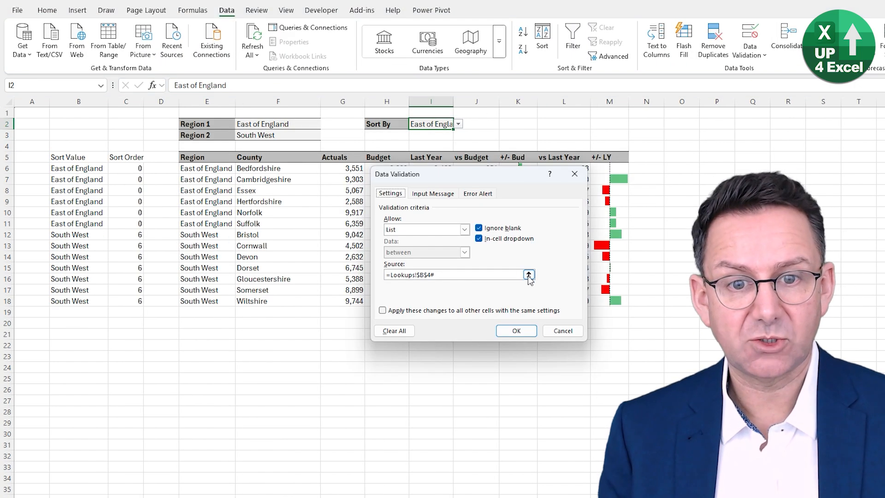
click(529, 274)
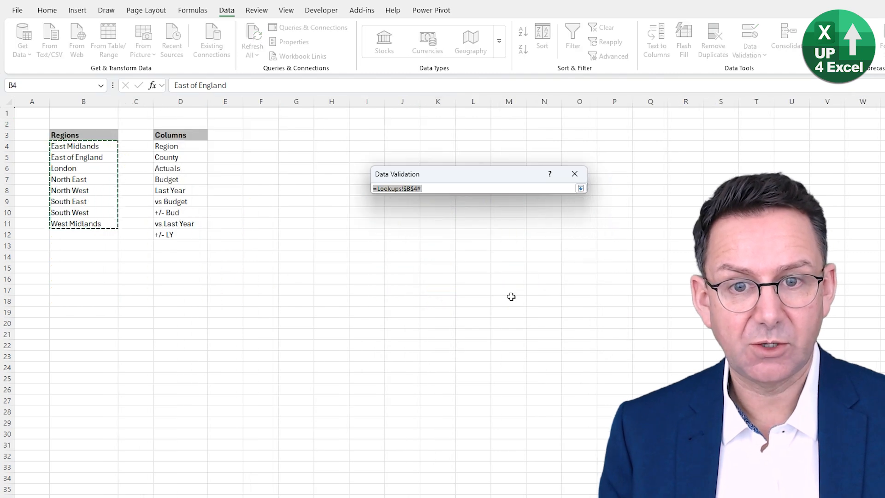
click(173, 146)
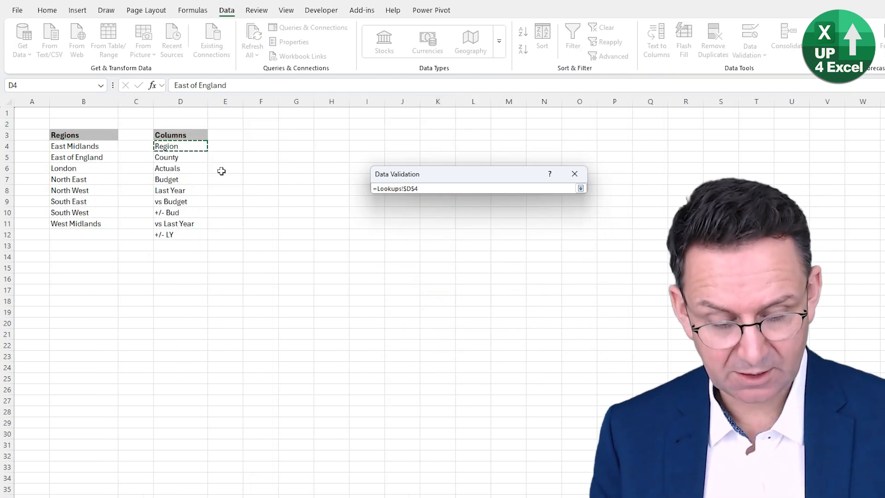
text(#)
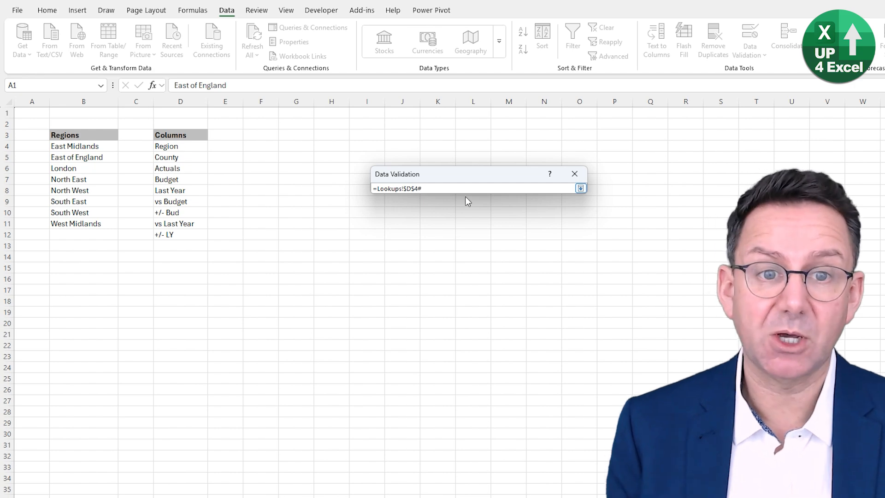
click(580, 188)
click(516, 330)
click(458, 124)
click(428, 154)
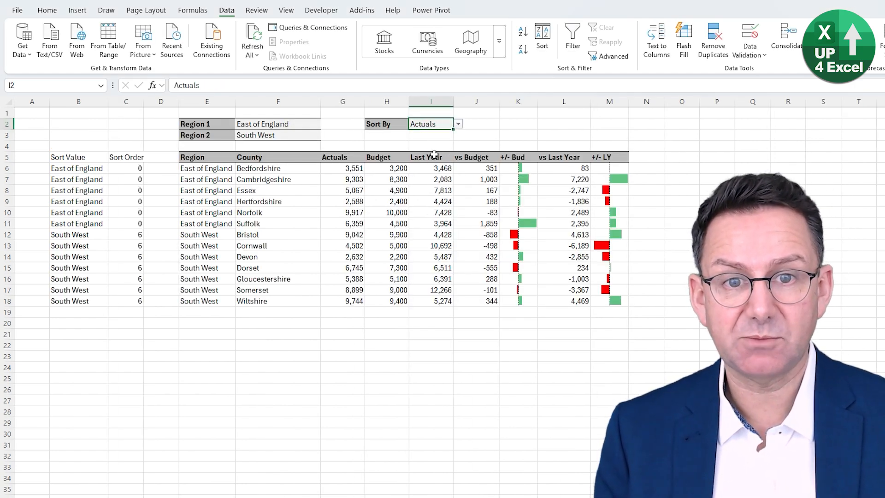
Make the Sort Value and Sort Order headings in B5:C5 bold
drag(88, 158, 119, 158)
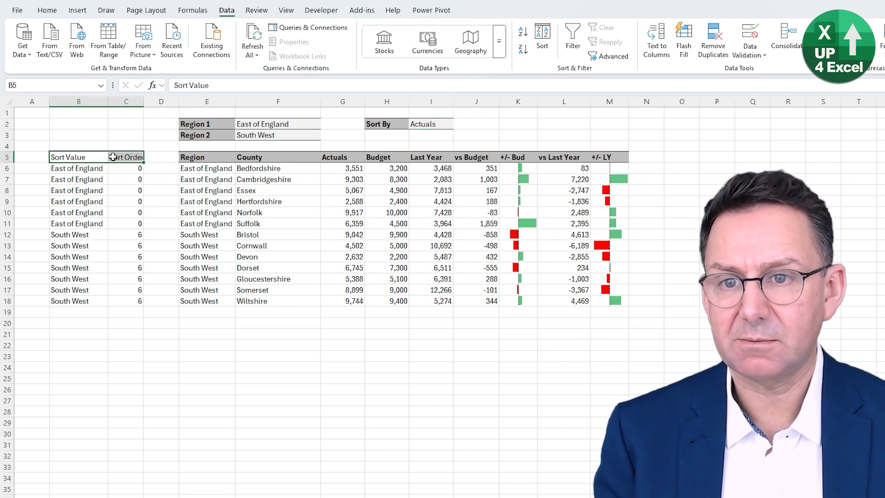
click(93, 172)
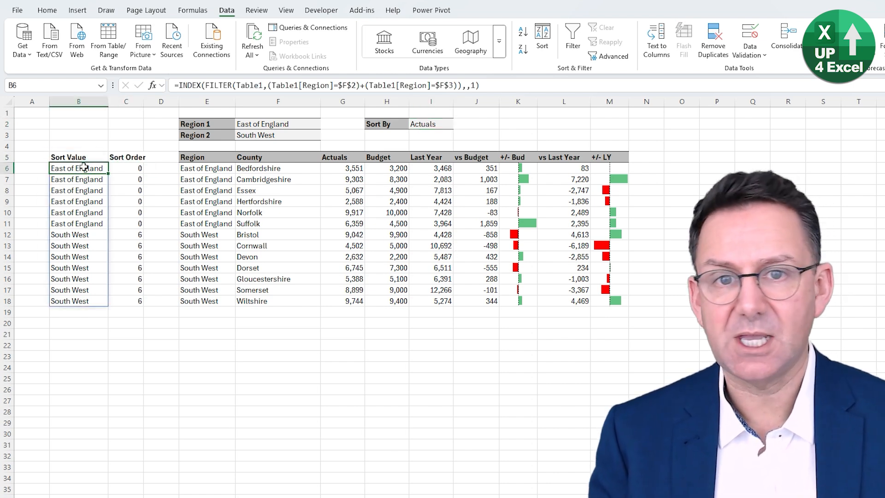
click(427, 125)
click(90, 170)
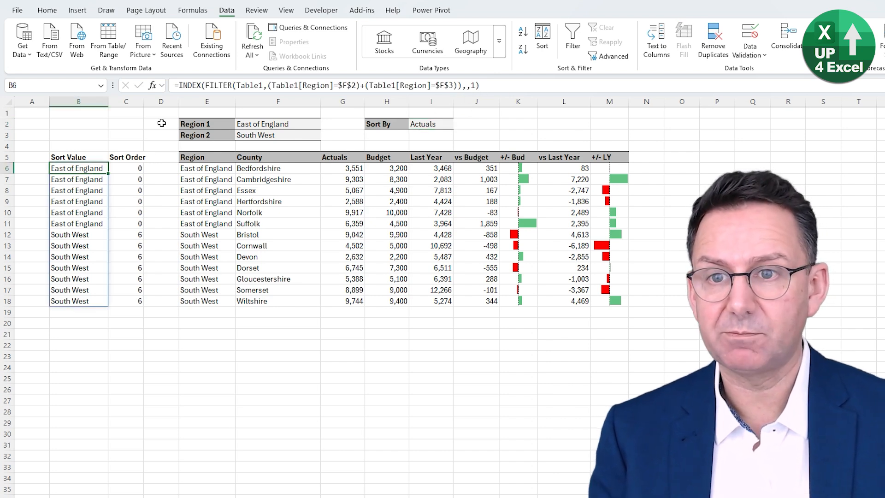
Enter the label "Col Numb" in B2 above the helper columns
click(92, 124)
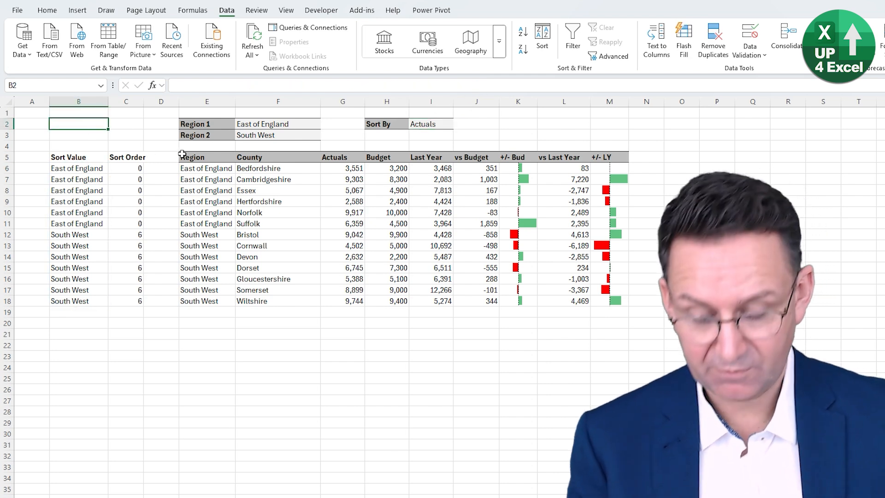
text(Col Numb)
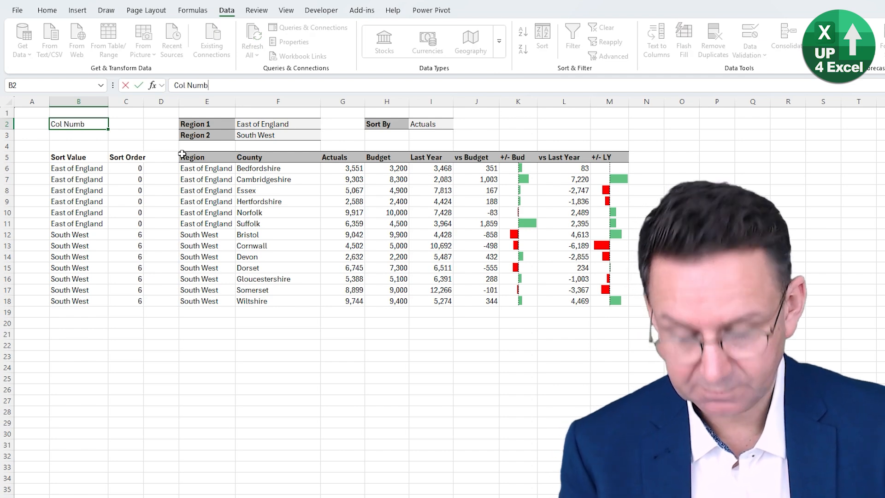
key(Return)
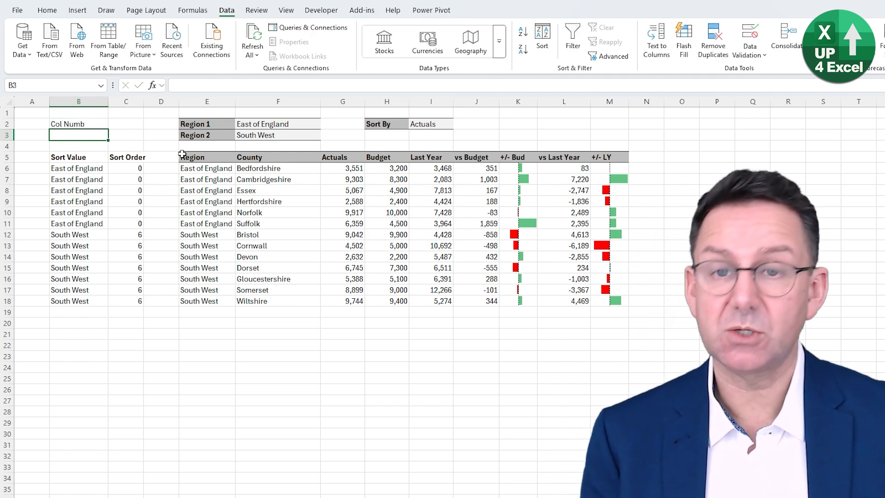
Enter =XMATCH($I$2,E5#,0) in B3 to find the position of the chosen sort column among the report headings
text(=)
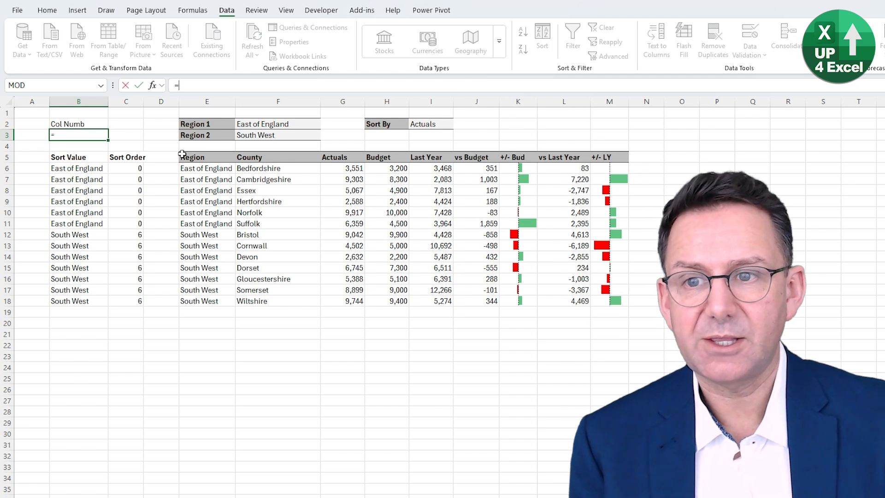
text(xm)
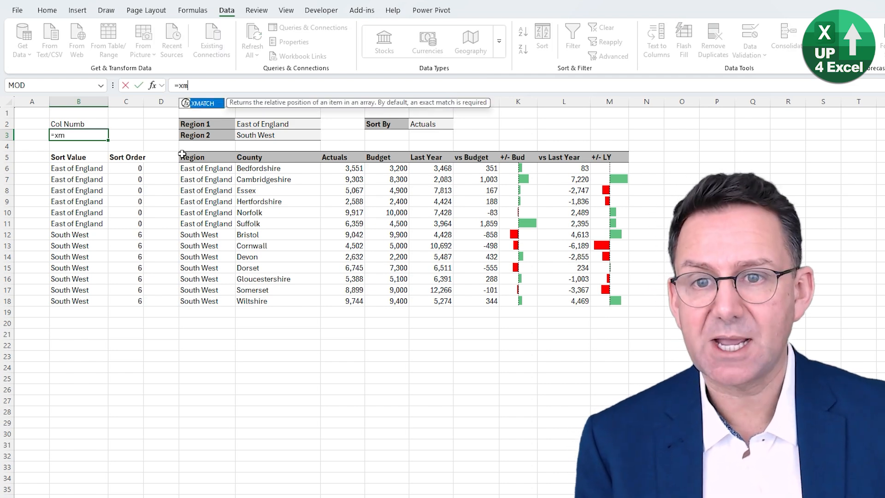
key(Tab)
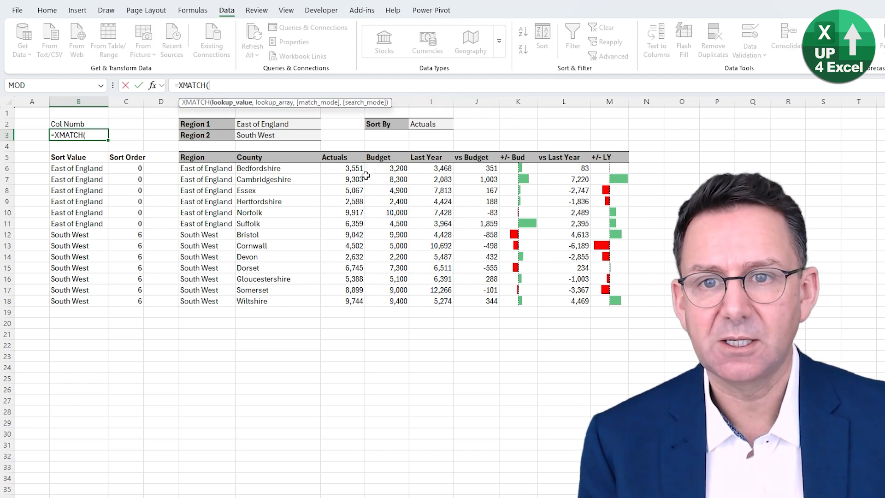
click(430, 122)
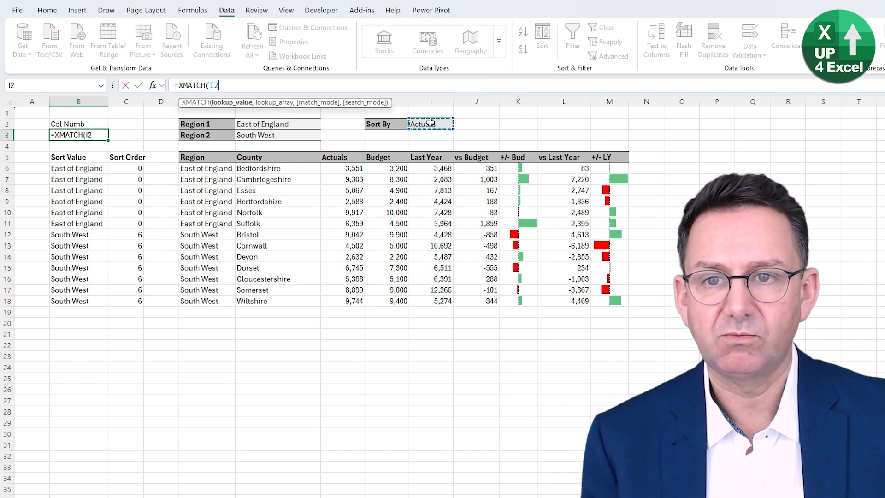
key(F4)
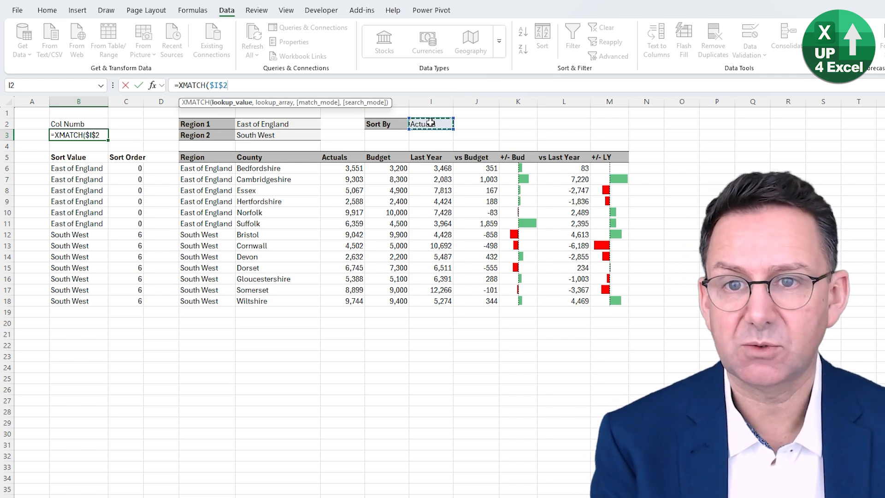
text(,)
click(207, 156)
text(#)
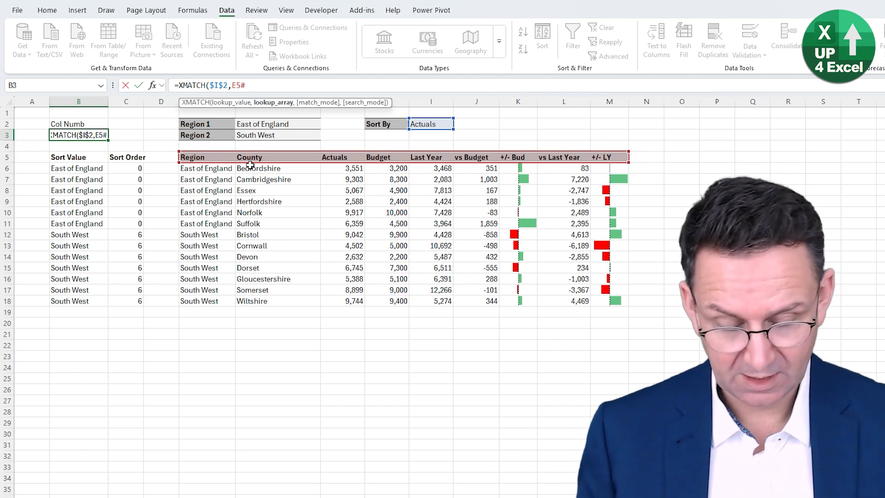
text(,0)
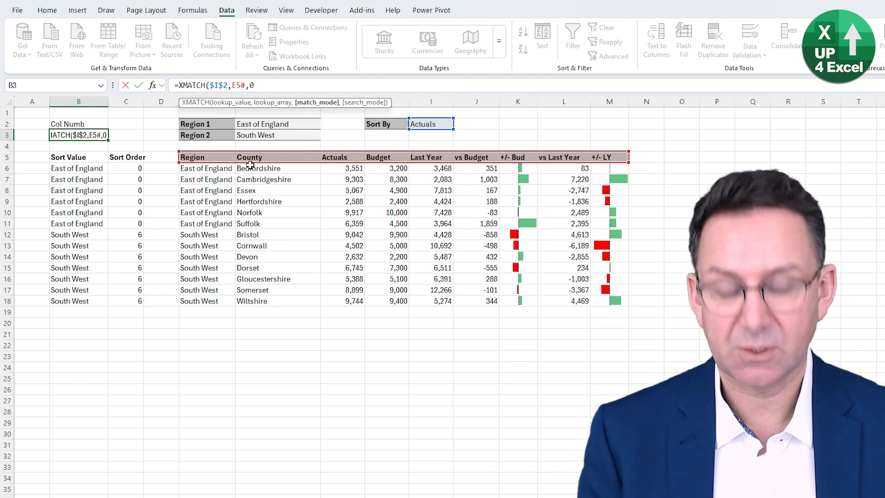
text())
key(Return)
key(Up)
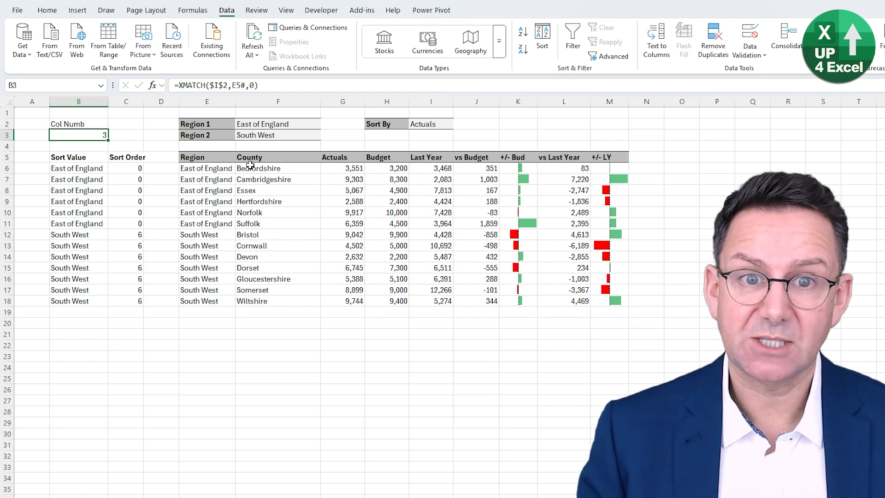
Replace the fixed column number in the Sort Value INDEX formula in B6 with $B$3
click(103, 167)
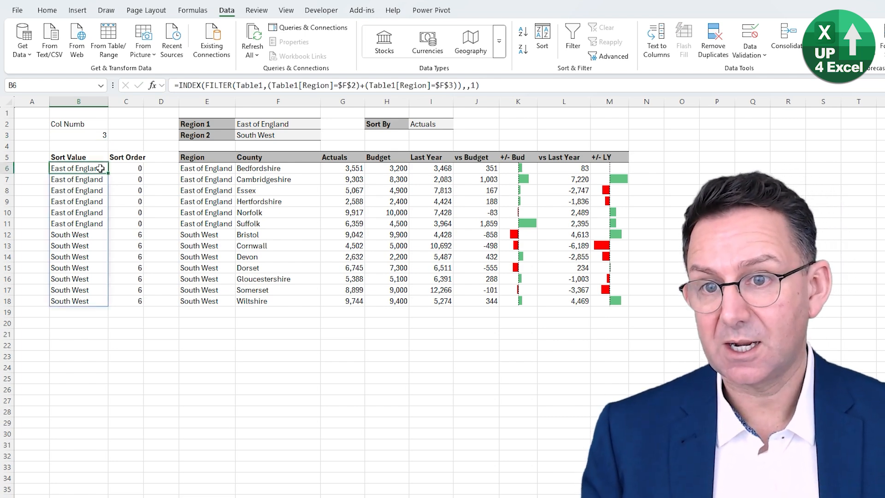
double_click(473, 86)
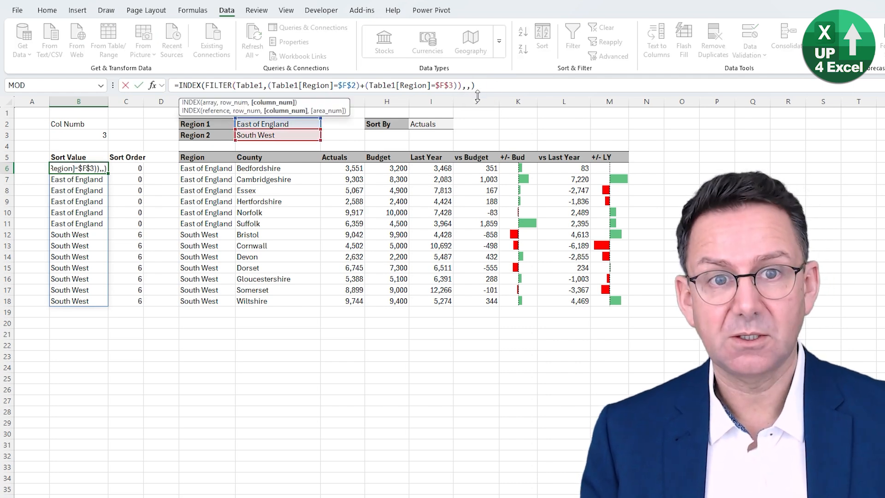
click(74, 135)
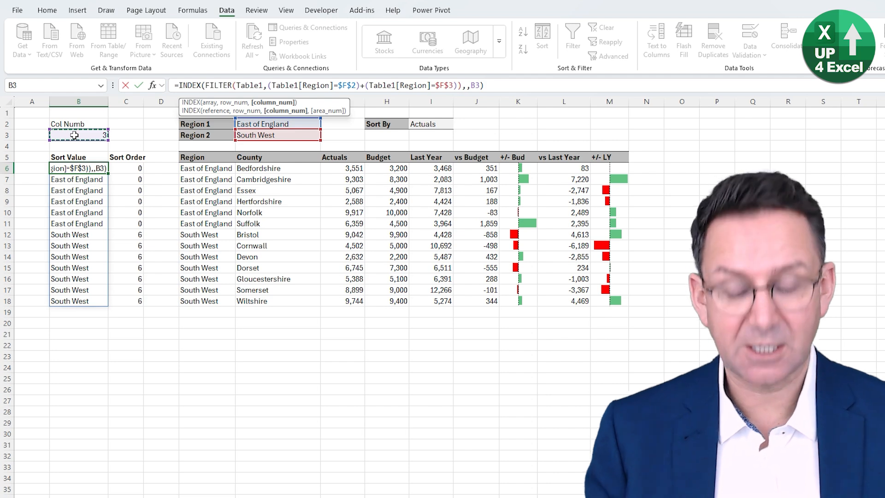
key(F4)
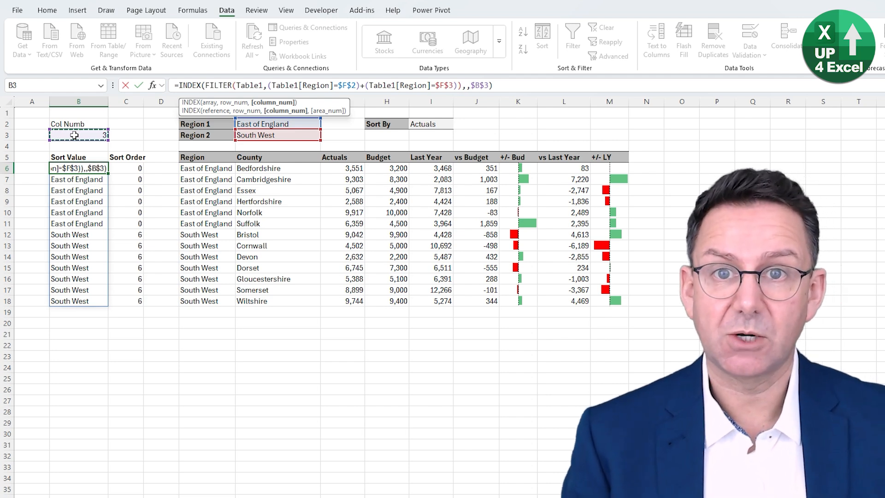
key(Return)
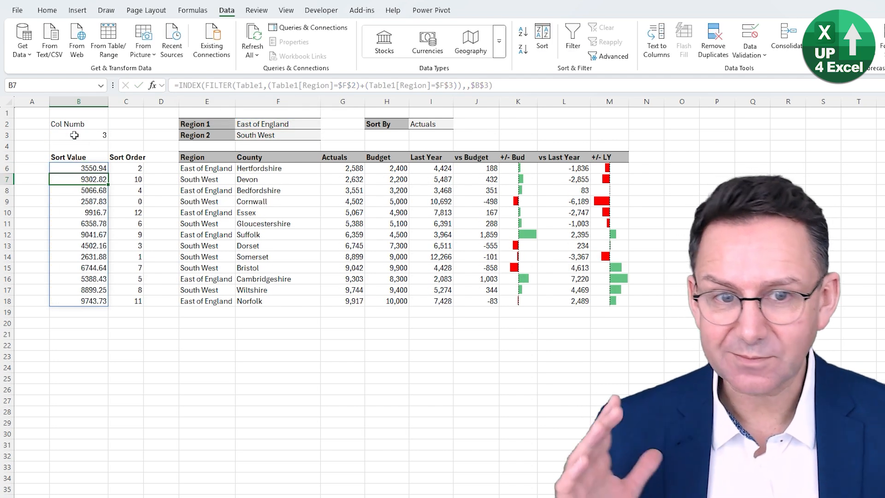
Set the report's Sort By choice to +/- Bud and Region 2 to North West
click(440, 125)
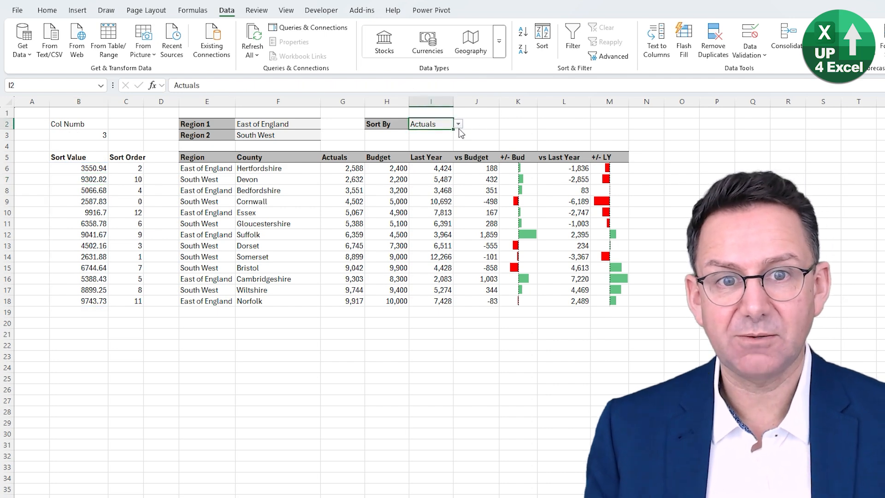
click(460, 125)
click(431, 191)
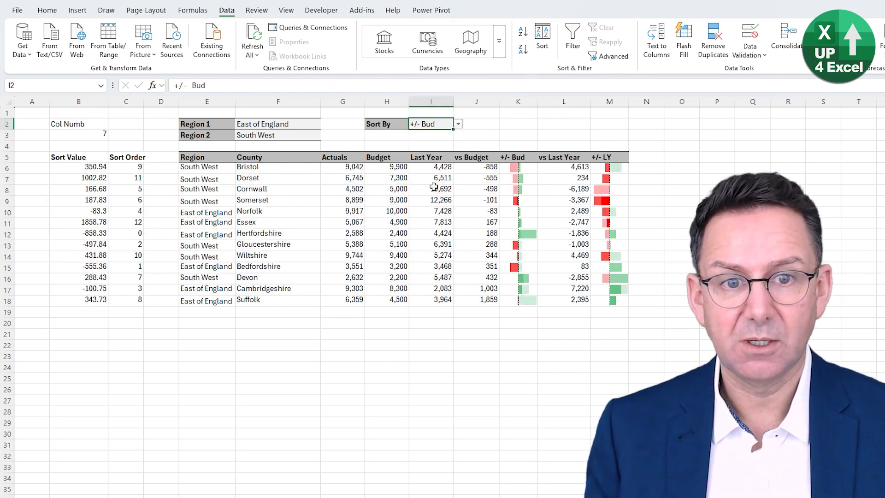
click(248, 137)
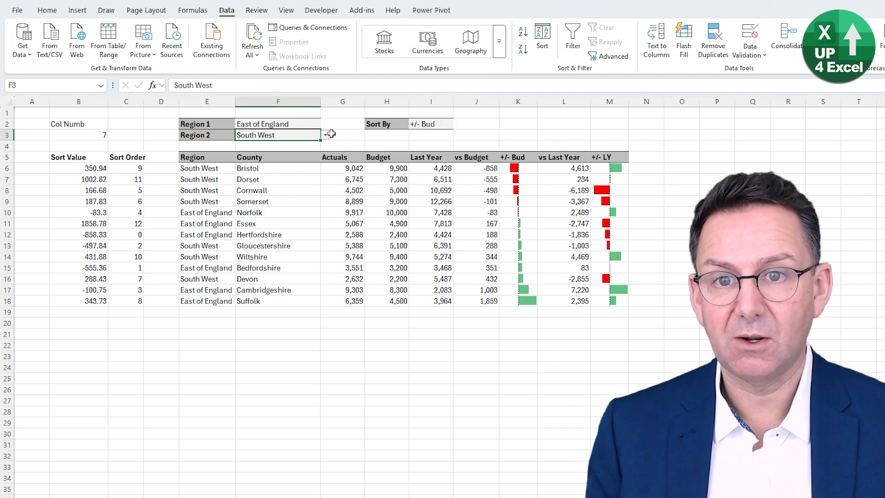
click(325, 136)
click(278, 183)
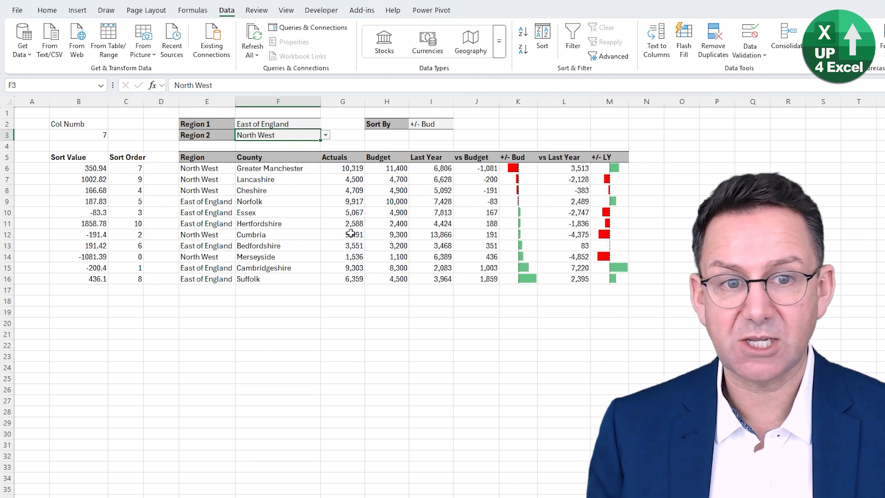
Switch the Sort By choice to Budget, then to vs Budget
click(440, 125)
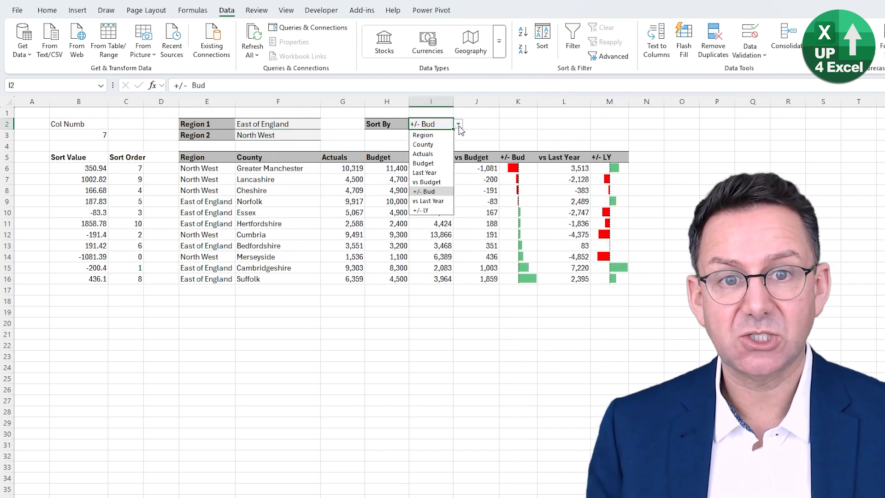
click(423, 163)
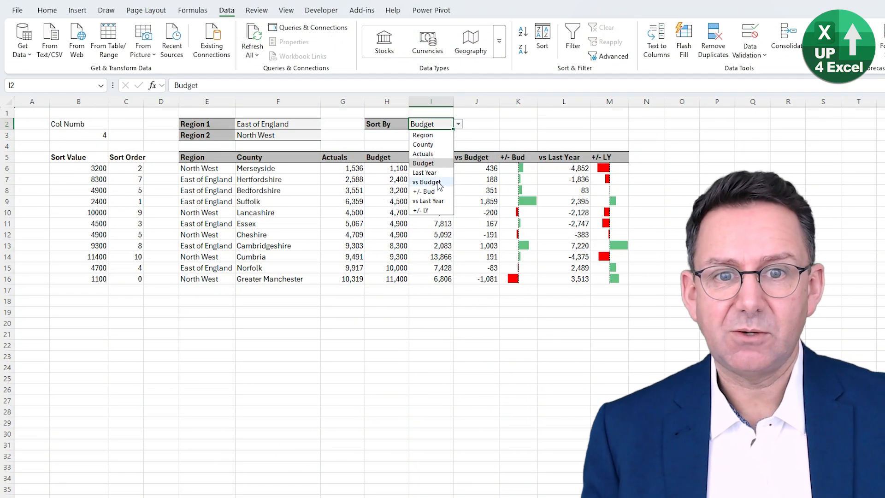
click(437, 183)
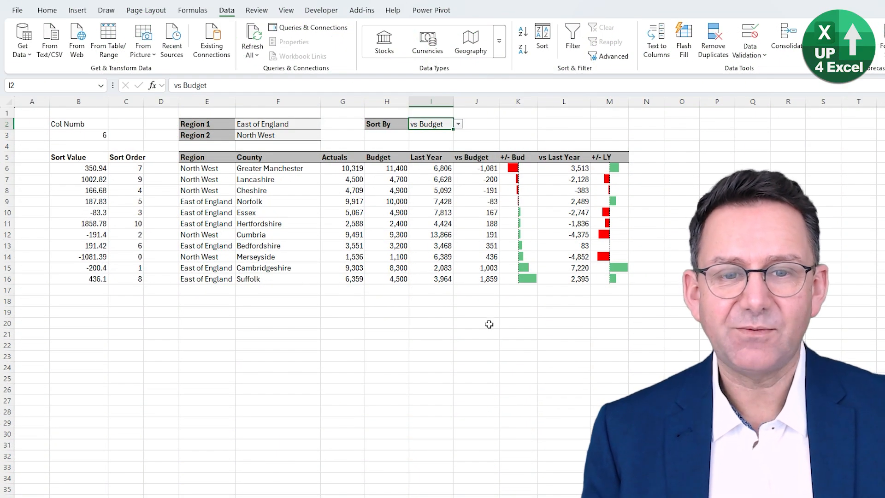
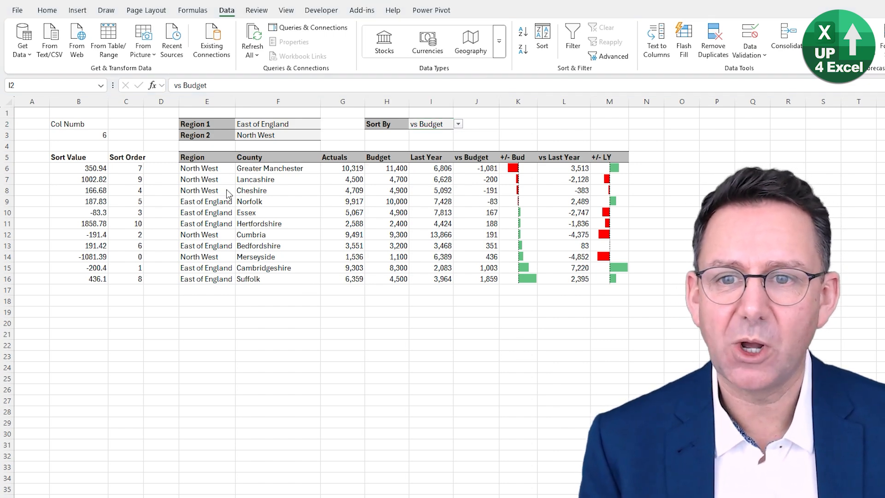
Add -1 as the sort order argument of the SORTBY formula in E6 to sort the report descending
click(217, 172)
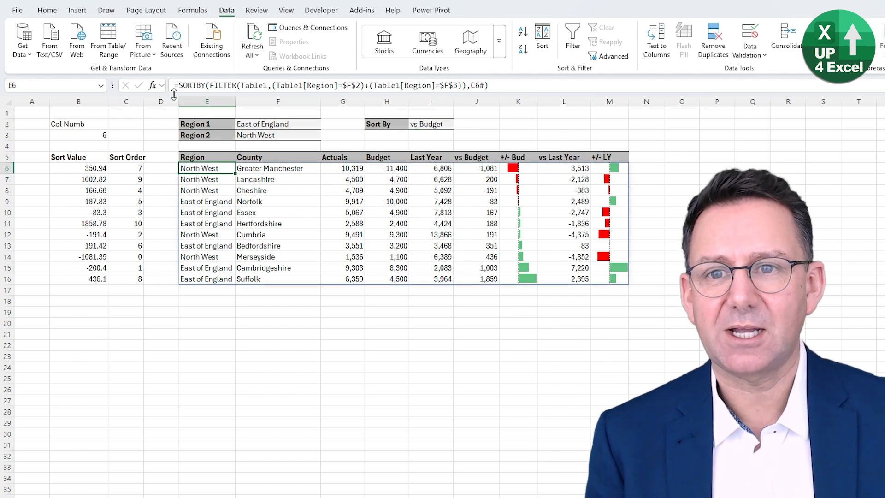
click(479, 85)
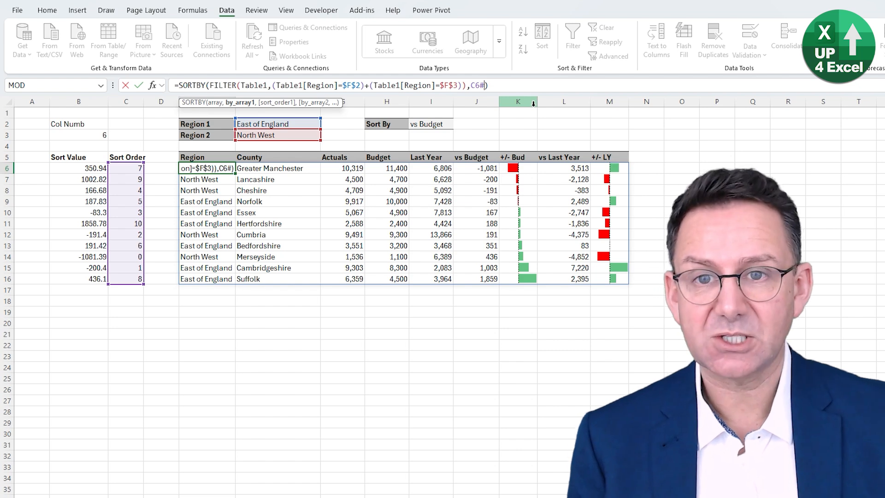
text(,)
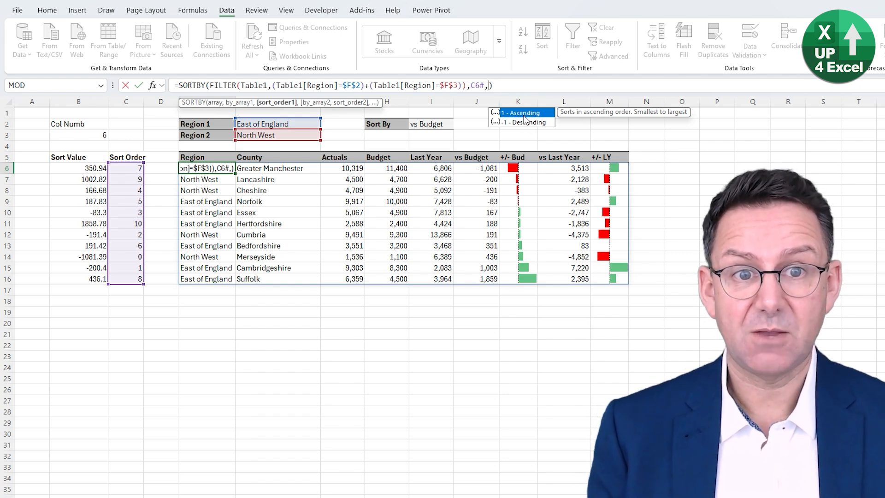
click(525, 123)
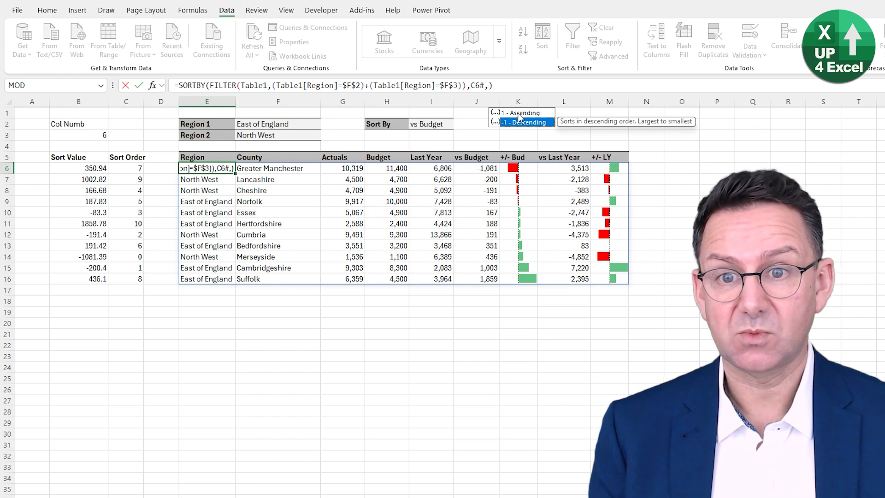
key(Return)
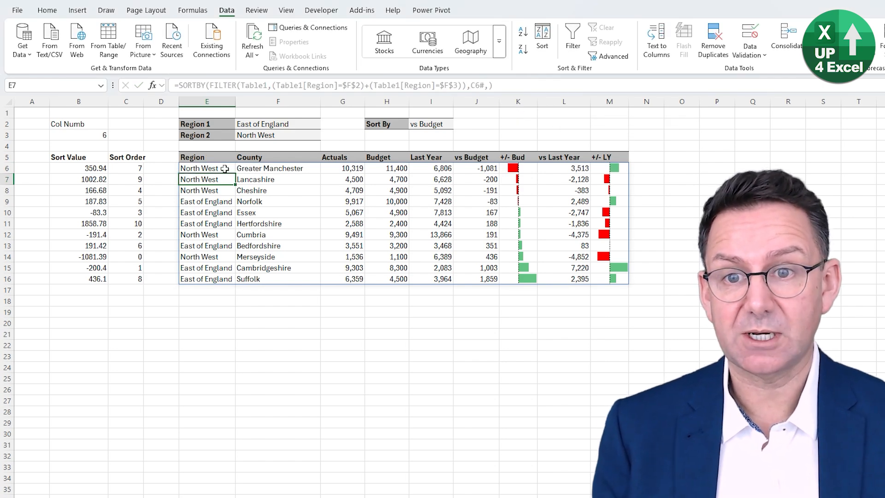
key(Up)
click(491, 85)
text(,-1)
key(Return)
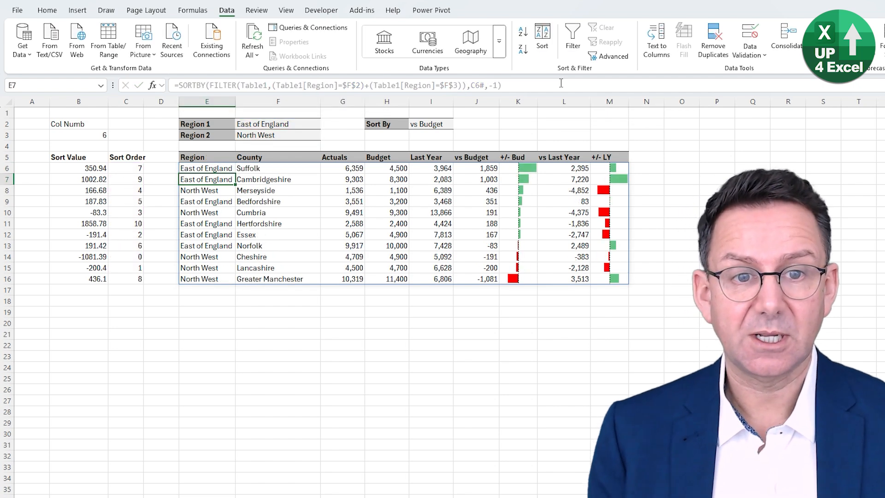
Change the sort order argument of the SORTBY formula in E6 to 1 for ascending
key(Up)
click(495, 85)
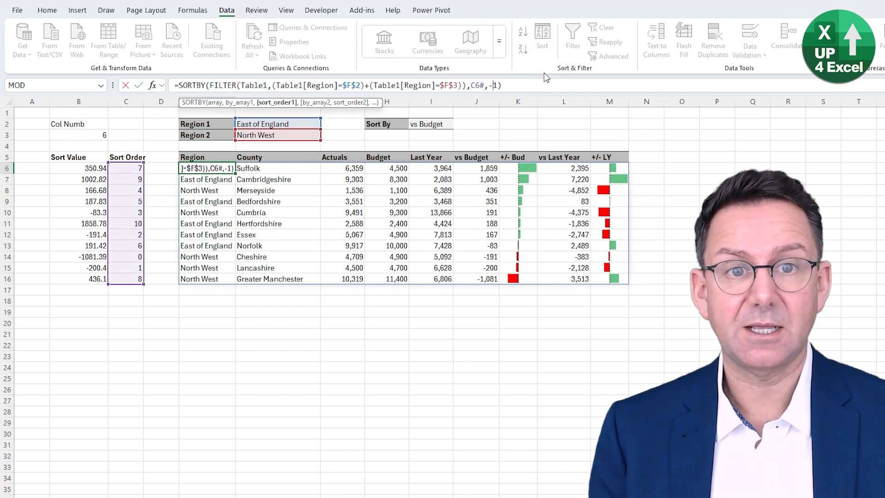
key(BackSpace)
key(Return)
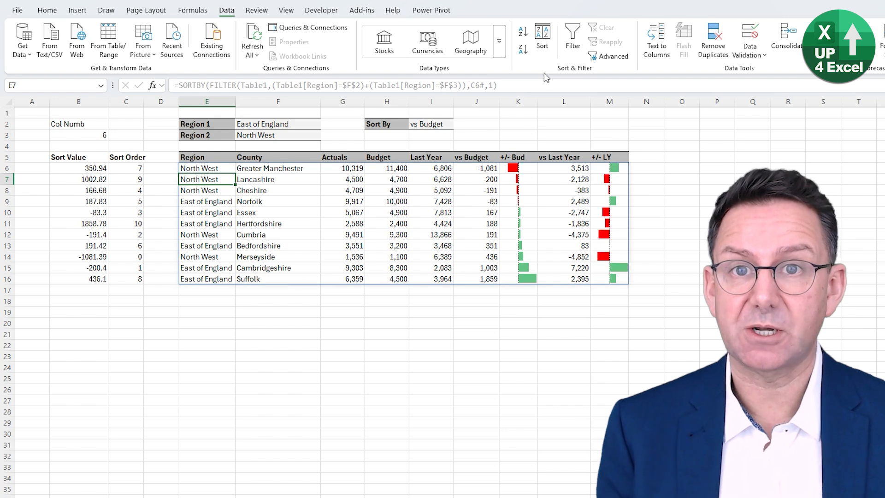
key(Up)
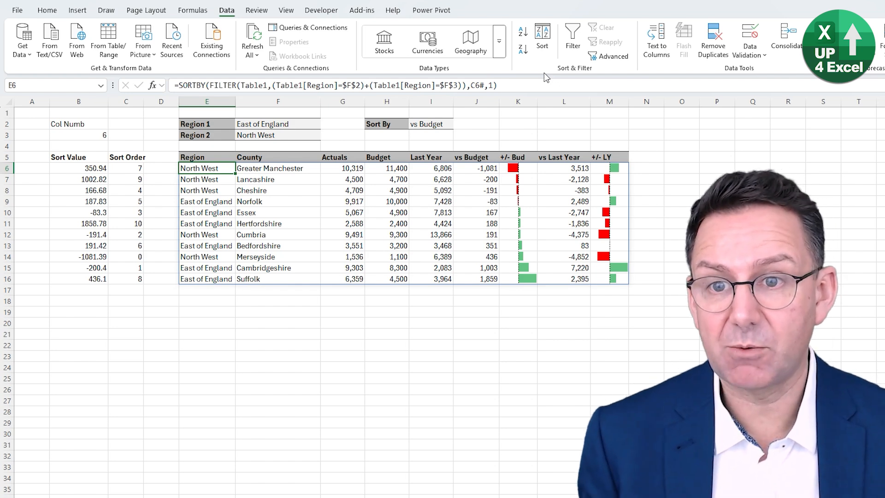
Enter the label "Order" in C2 beside the Col Numb label
click(123, 123)
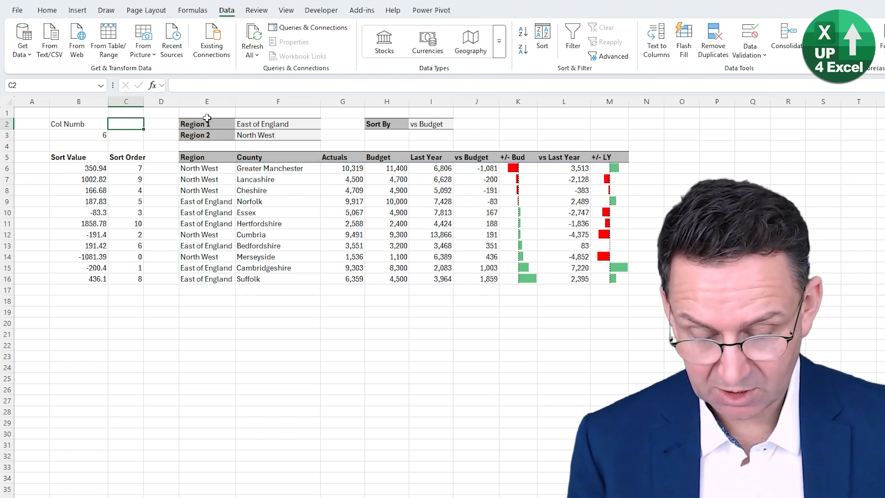
text(Order)
key(Return)
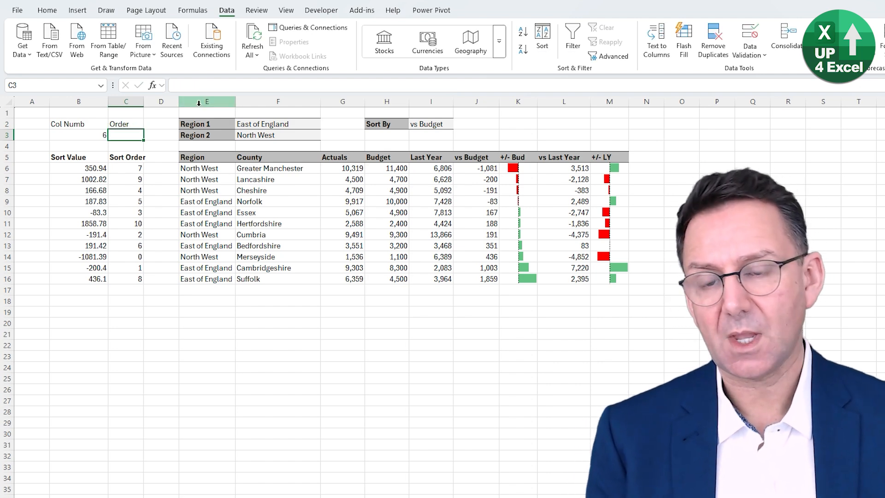
Copy the Sort By label and its dropdown cell to H3:I3 and rename the copied label "Direction"
click(401, 137)
drag(394, 125, 427, 126)
key(ctrl+c)
click(389, 135)
key(ctrl+v)
key(Left)
key(Right)
text(D)
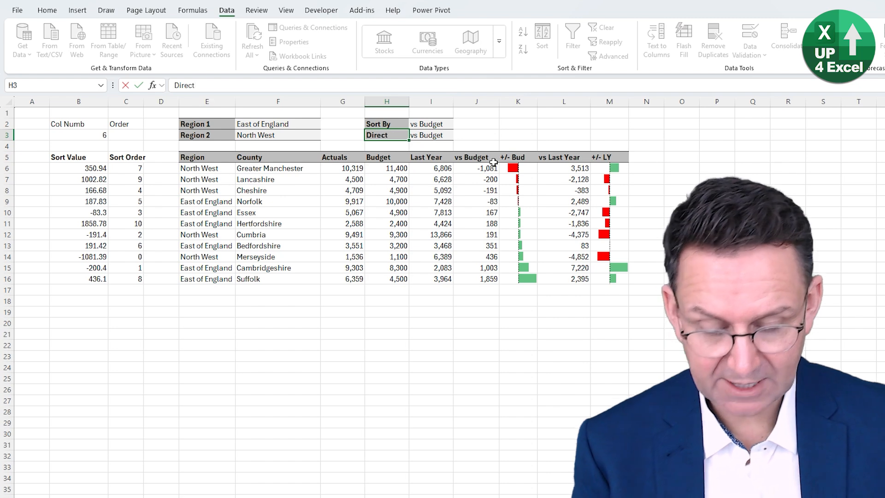
key(Right)
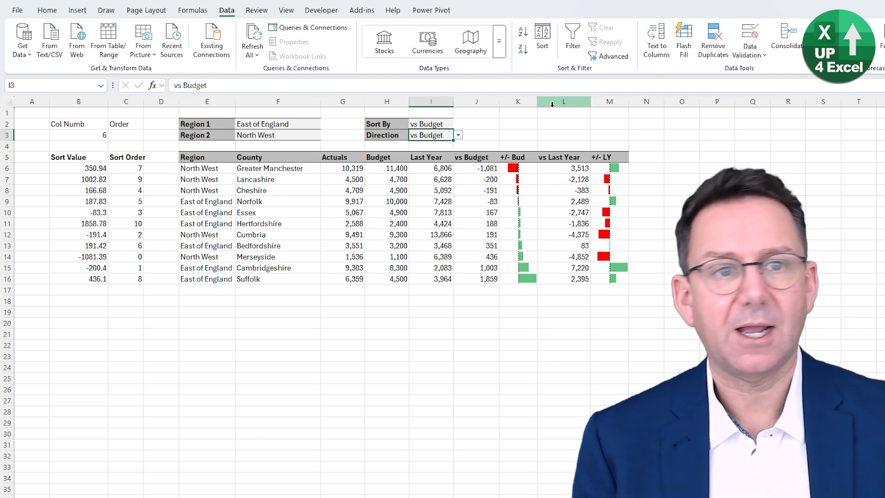
Replace the list source of the data validation in I3 with the entries Ascending, Descending
click(750, 33)
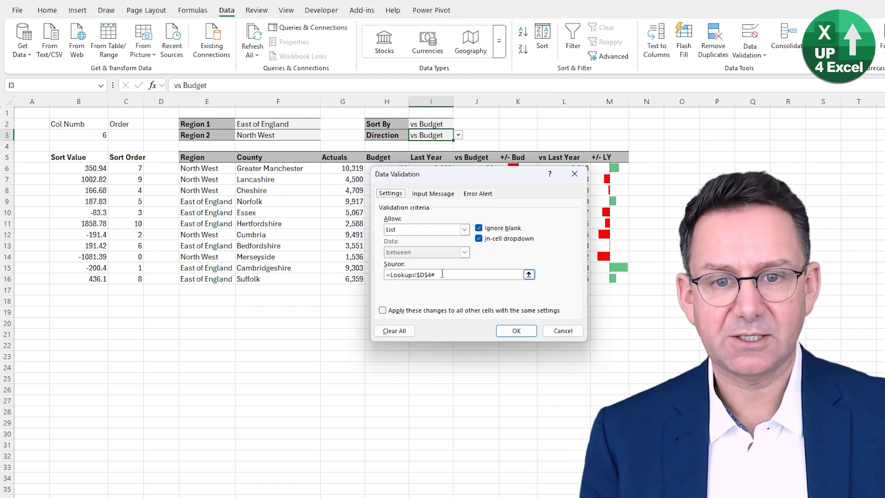
click(441, 274)
drag(440, 275, 385, 278)
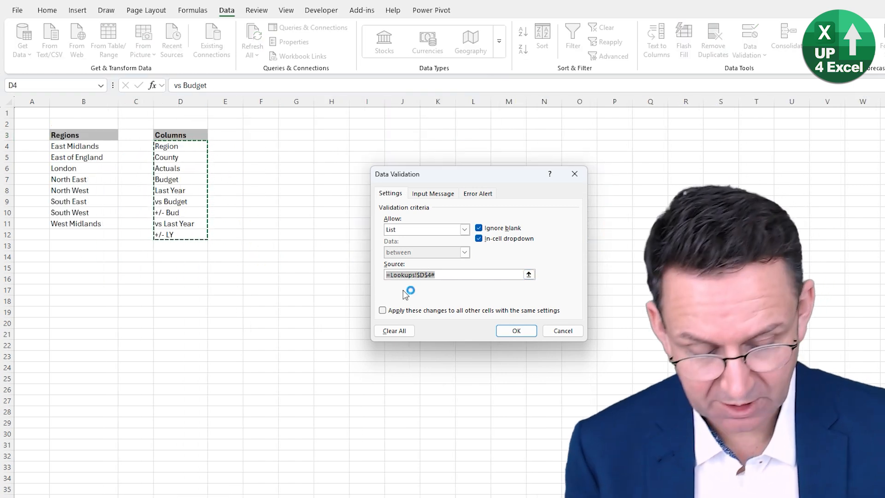
key(BackSpace)
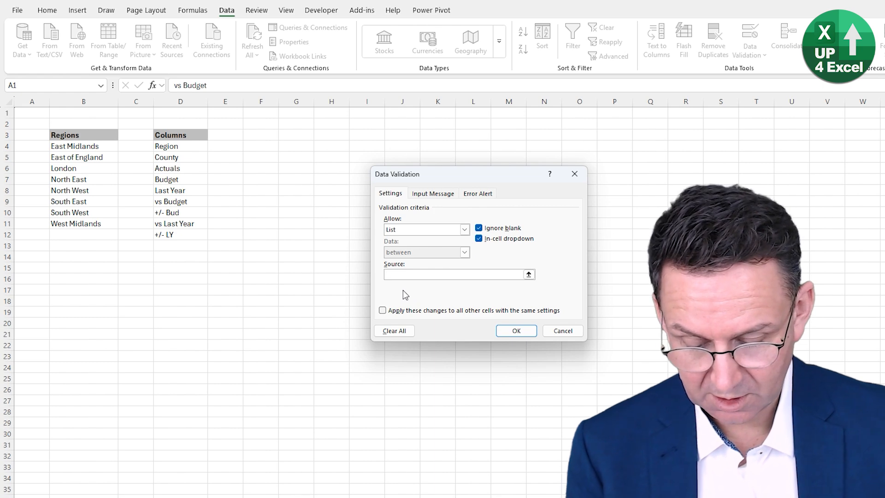
text(Ascending)
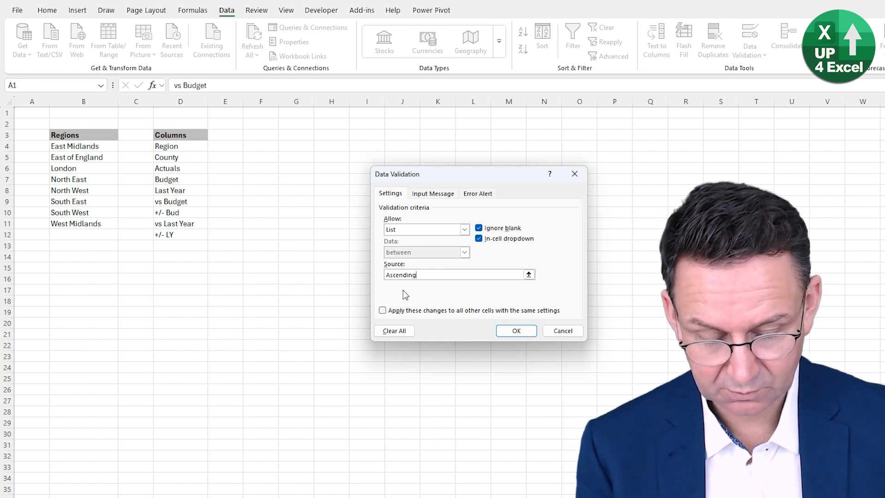
text(, Descending)
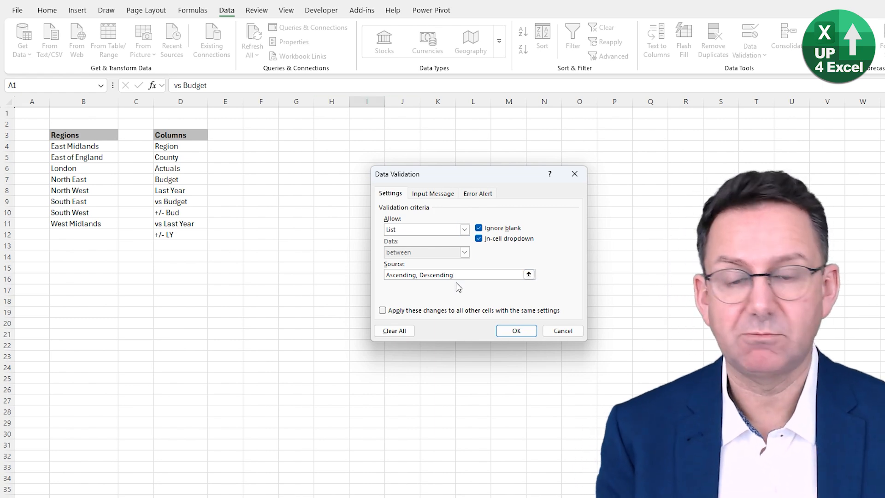
click(512, 340)
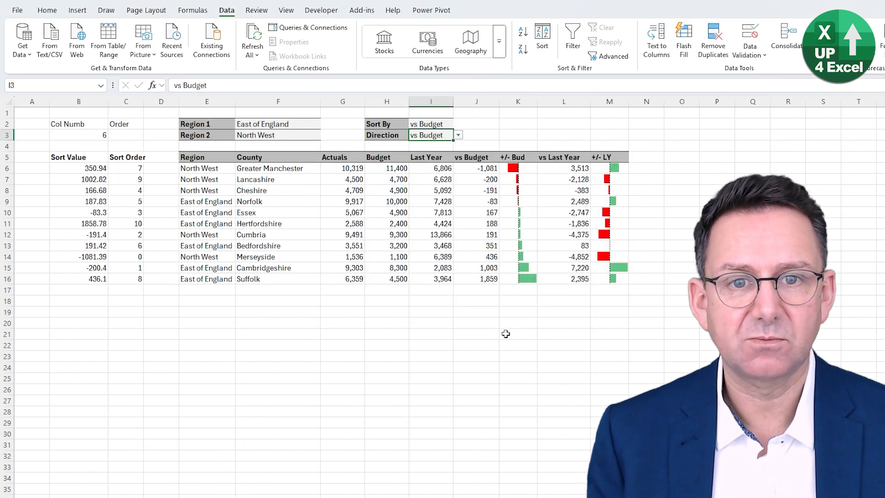
Try both options of the Direction dropdown in I3, ending with Ascending selected
click(459, 135)
click(447, 144)
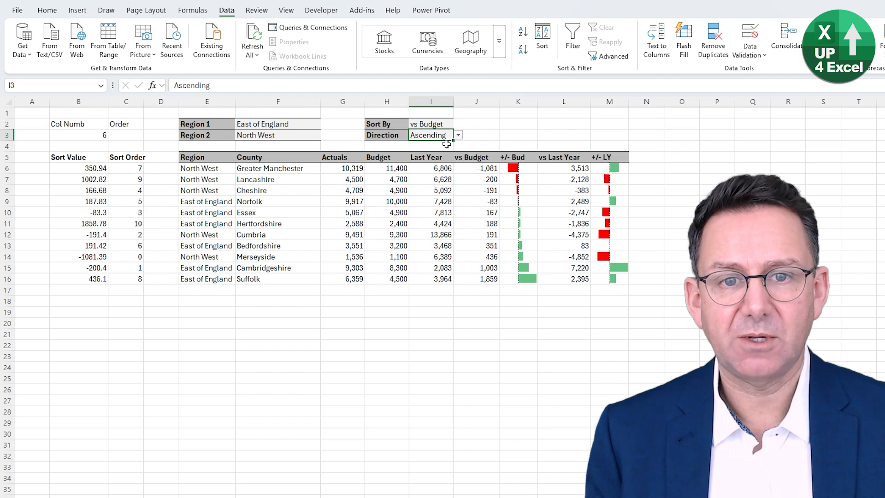
click(458, 135)
click(443, 152)
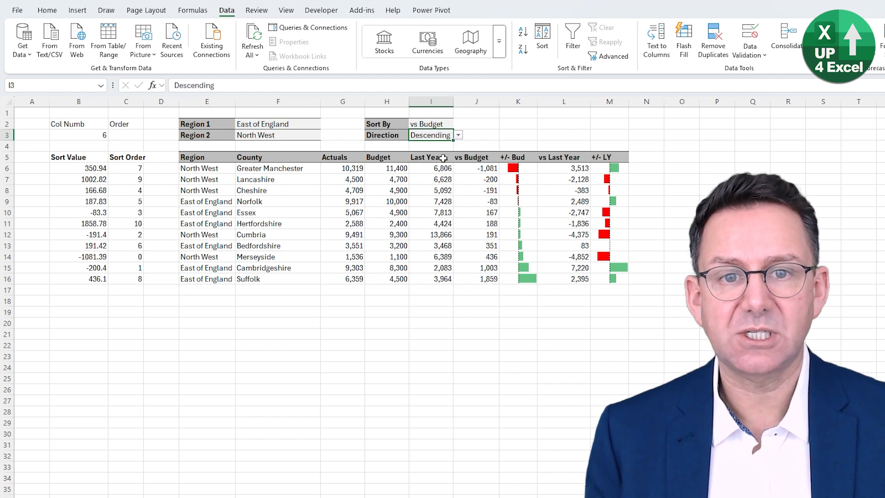
click(459, 135)
click(445, 144)
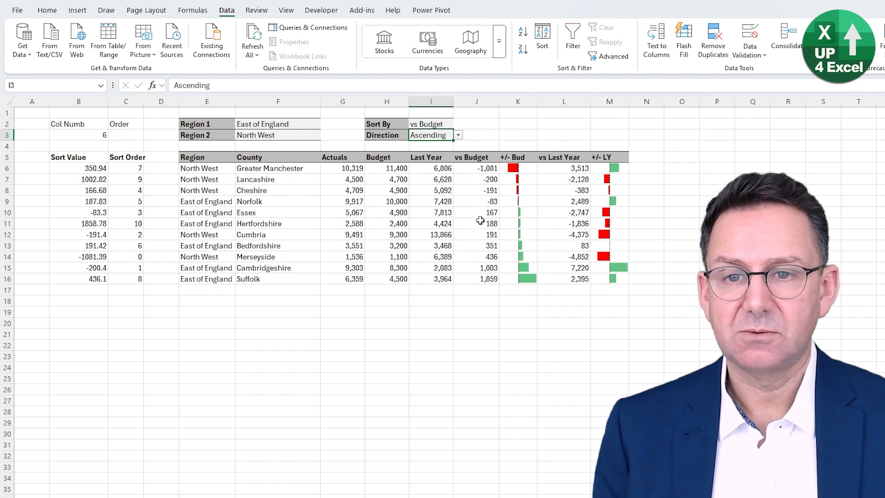
Enter the formula =IF(I3="Ascending",1,-1) in C3 below the Order label
click(133, 136)
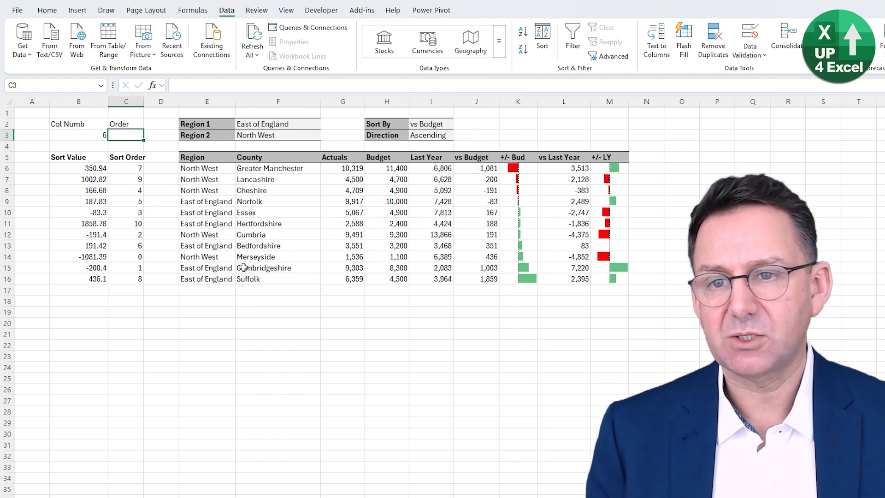
text(=if()
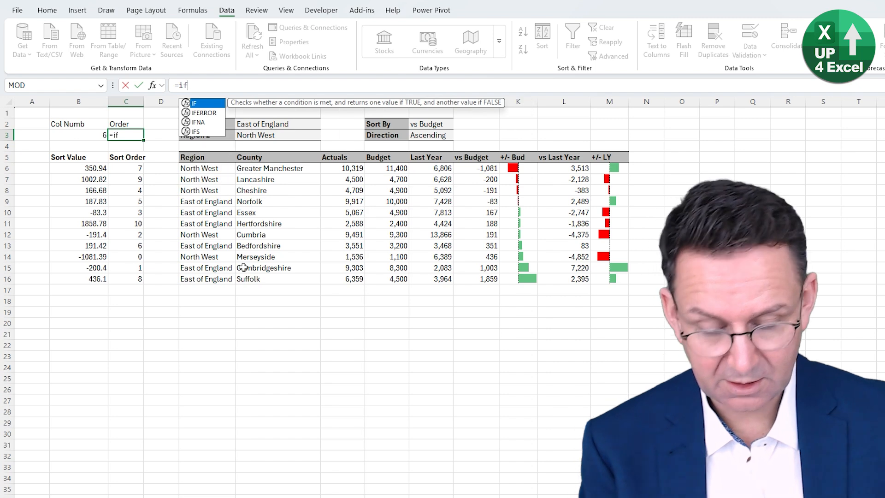
click(423, 134)
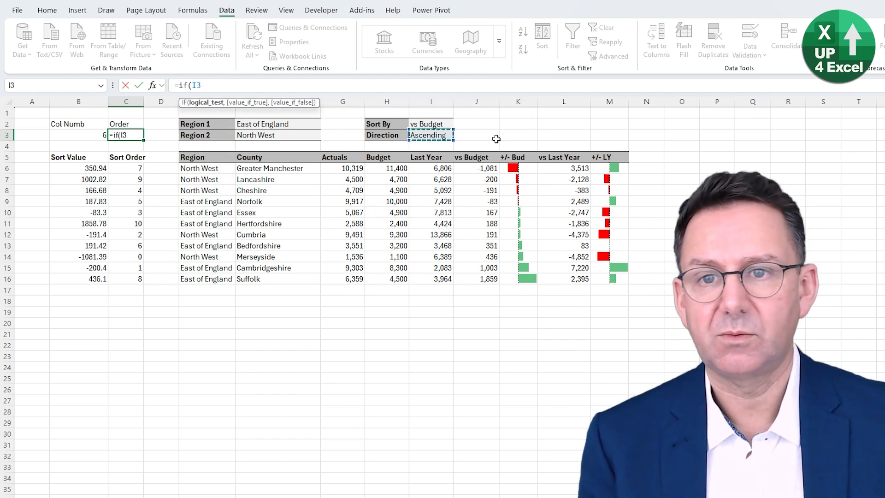
text(=)
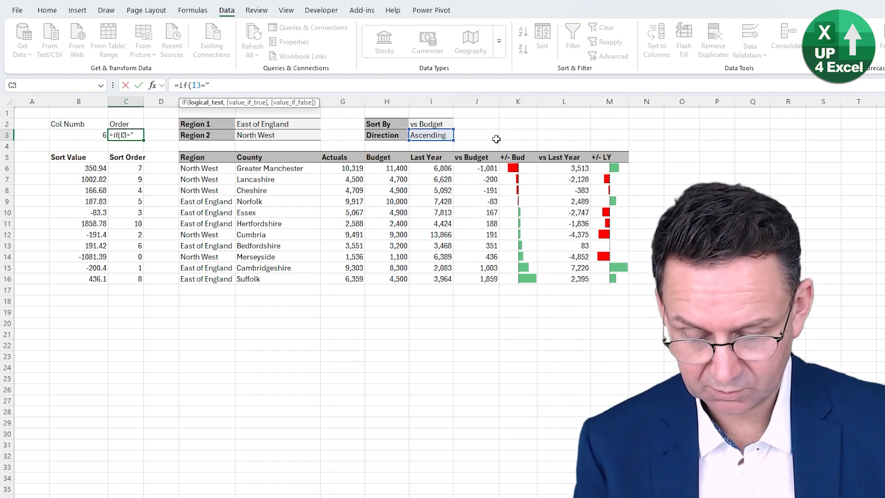
text("ascending")
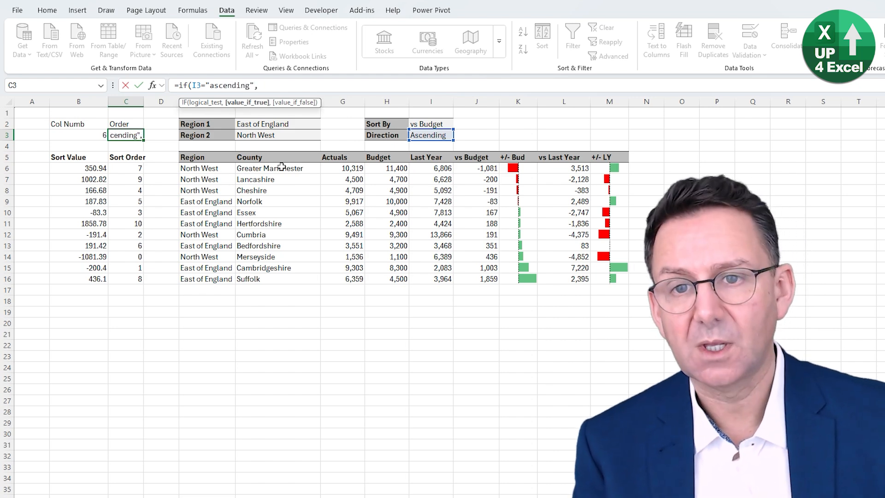
text(,)
text(A)
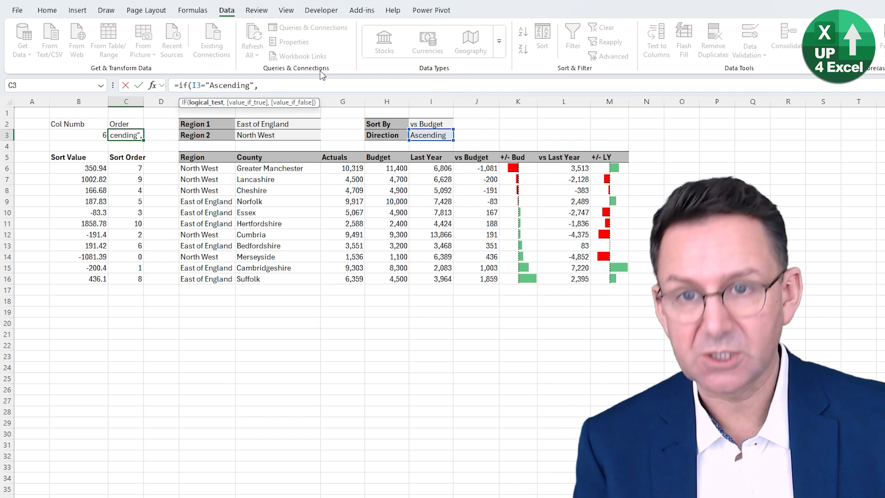
click(276, 86)
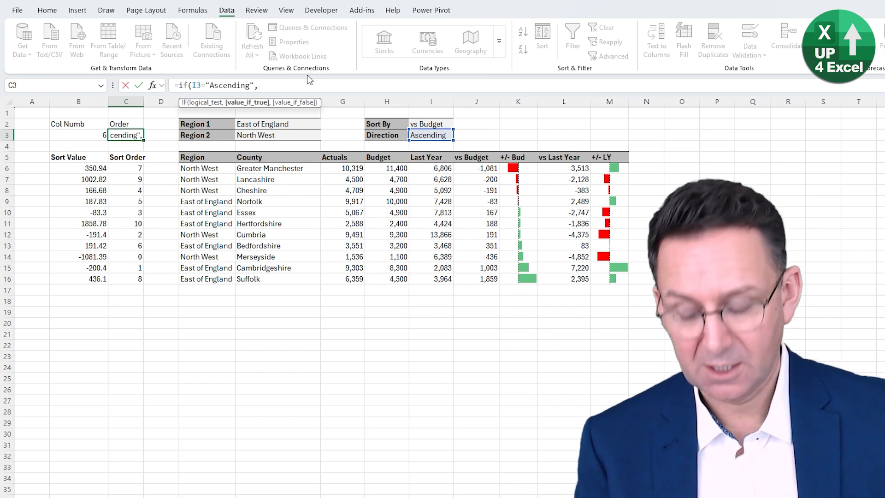
text(1,-1))
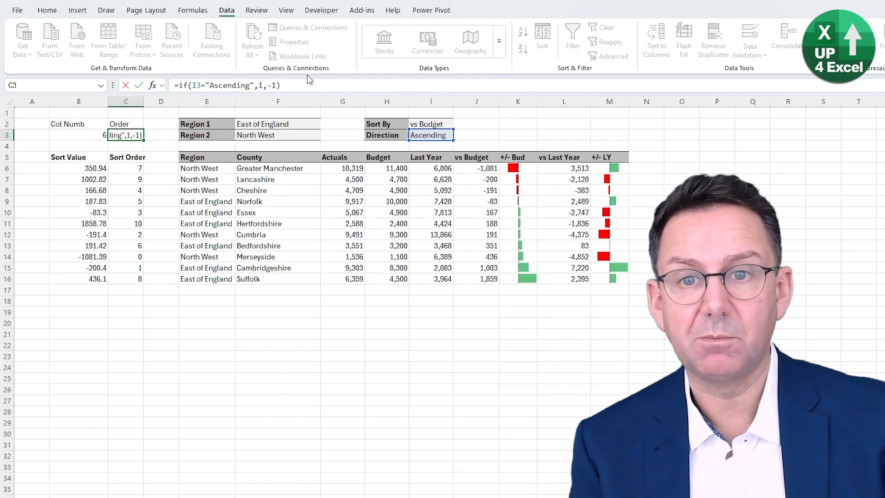
key(Return)
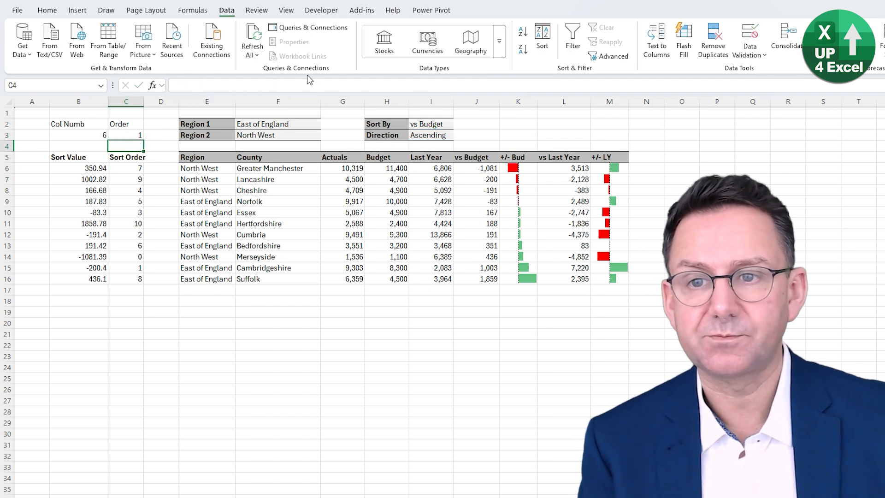
key(Up)
Set the Direction dropdown in I3 to Descending and check the Order value in C3
click(443, 135)
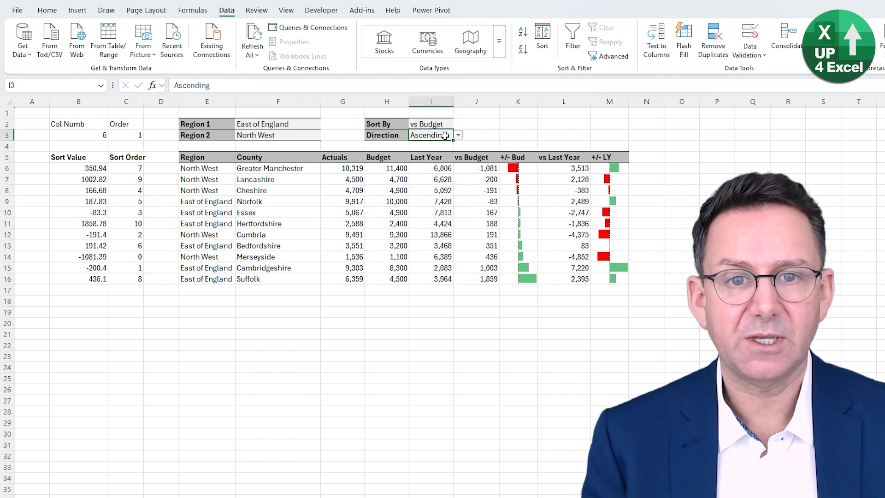
click(459, 135)
click(434, 153)
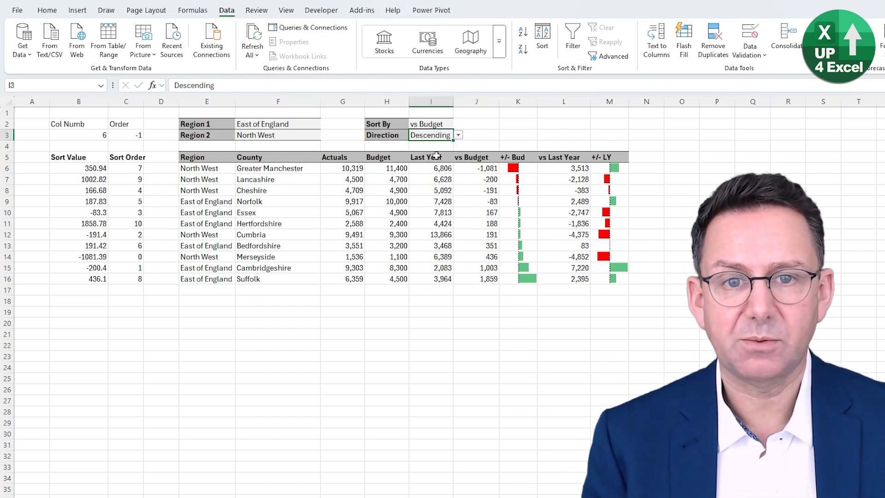
click(126, 136)
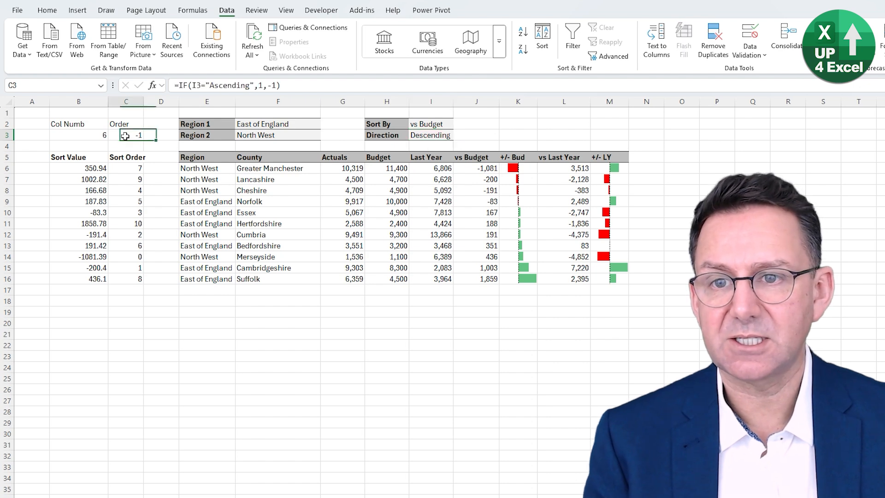
Replace the fixed sort order argument of the SORTBY formula in E6 with the absolute reference $C$3
click(195, 170)
double_click(492, 86)
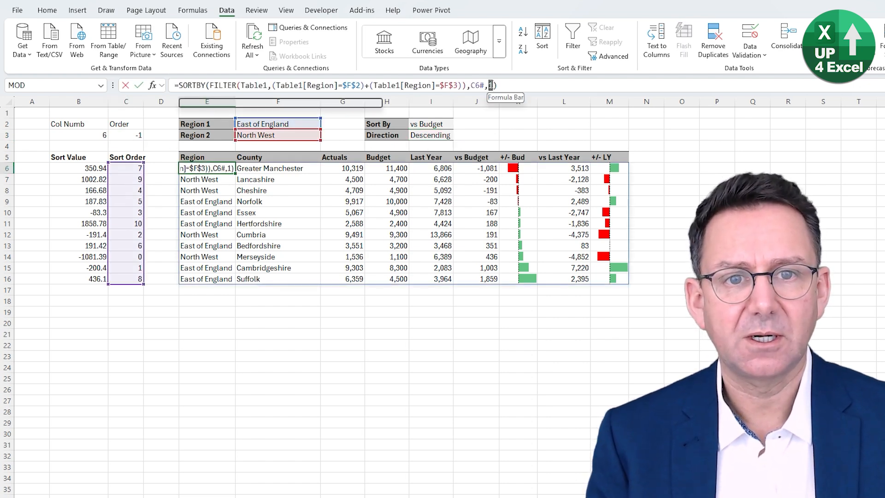
key(BackSpace)
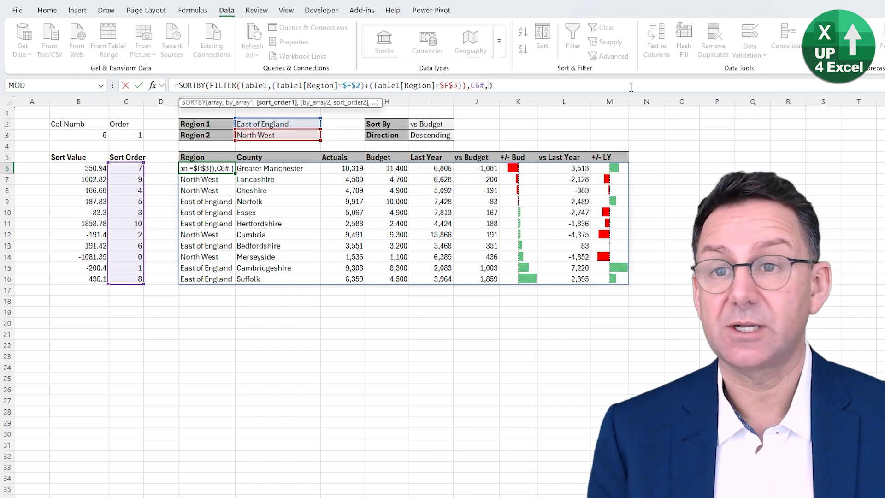
click(131, 136)
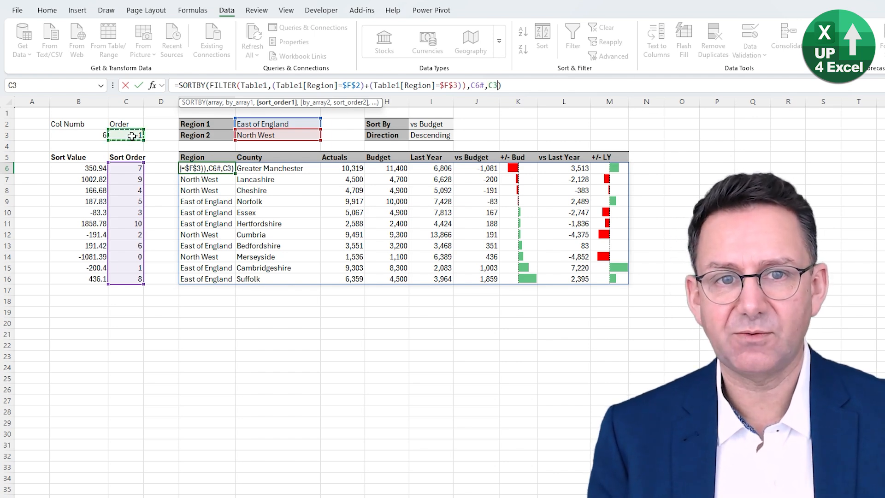
key(F4)
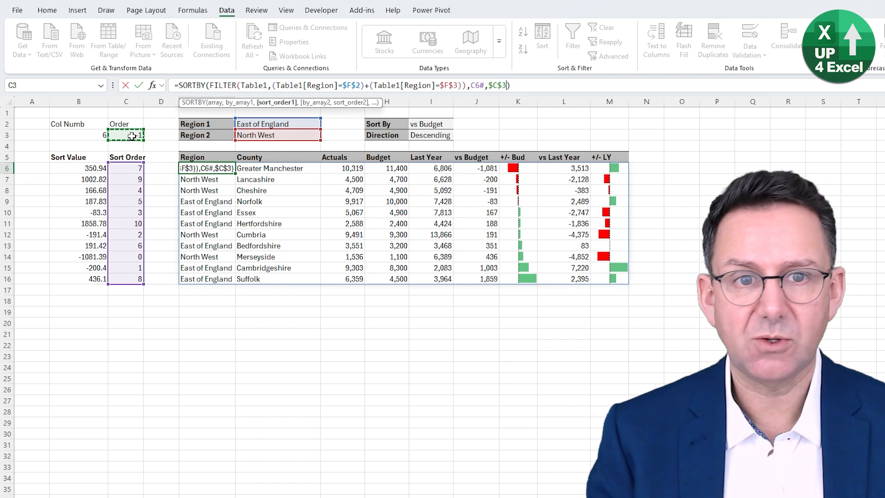
key(Return)
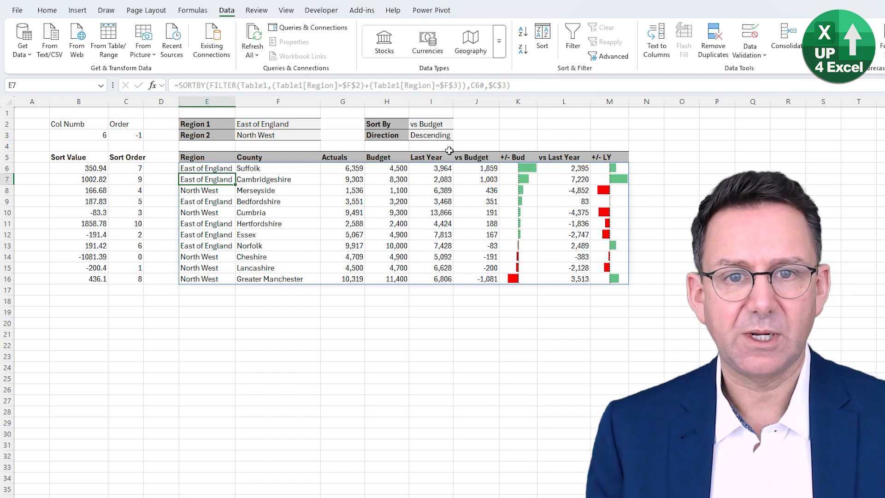
Set the Direction dropdown in I3 to Ascending to test the linked sort order
click(441, 136)
click(459, 135)
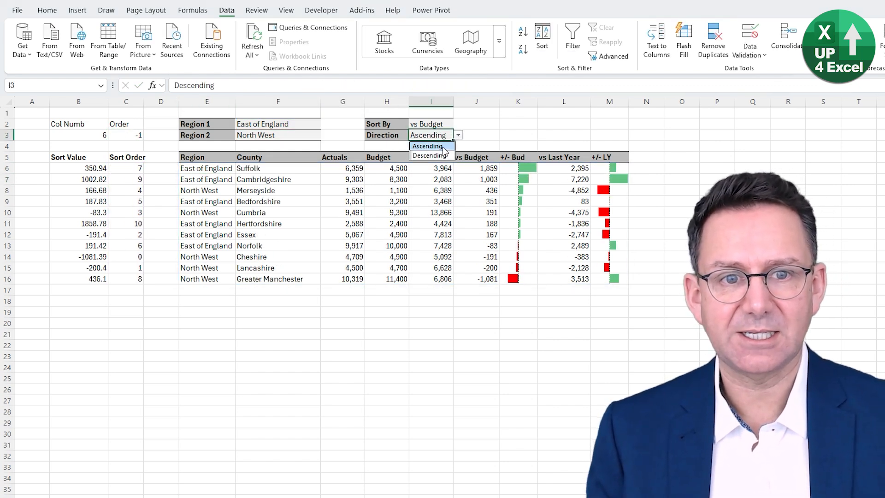
click(427, 143)
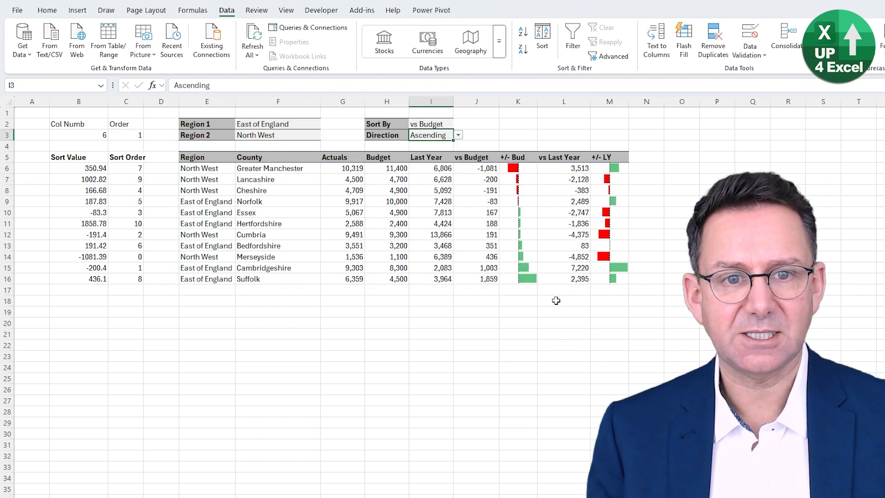
Test the Sort By dropdown in I2 by choosing Region, followed by Budget
click(436, 127)
click(458, 124)
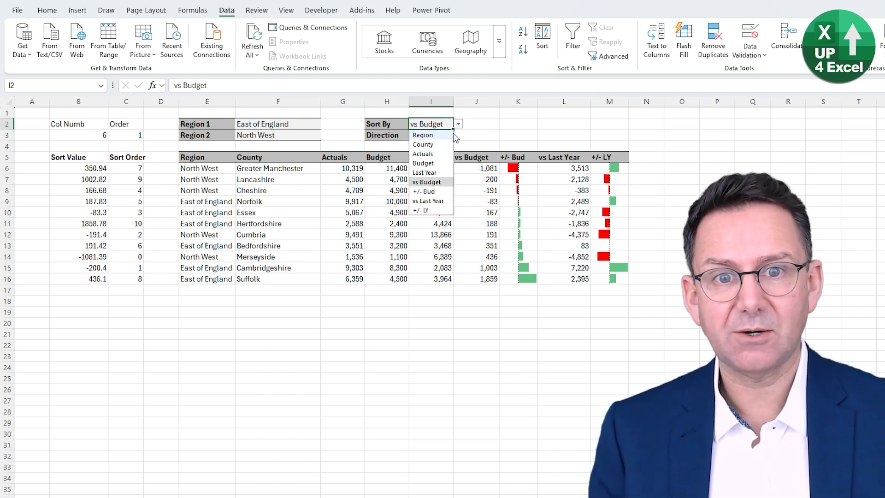
click(453, 133)
click(458, 124)
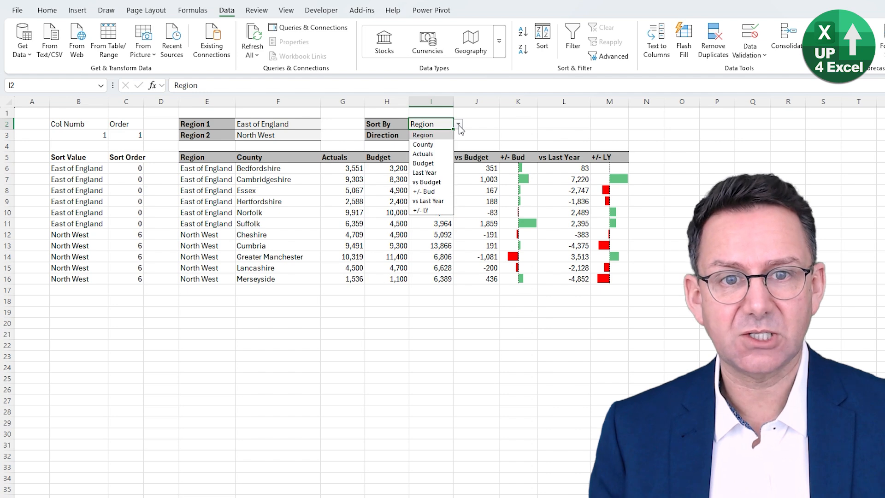
click(422, 165)
Set the Region 1 dropdown in F2 to South West and the Region 2 dropdown in F3 to London
click(308, 125)
click(325, 124)
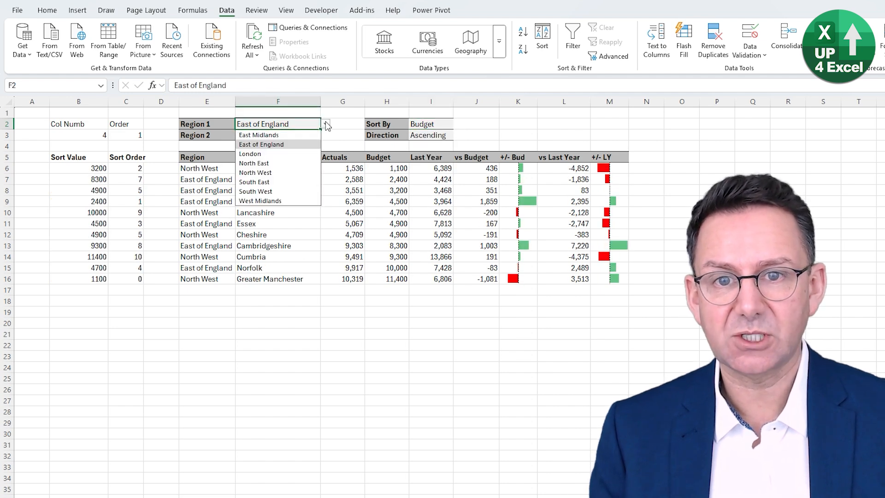
click(280, 192)
click(300, 139)
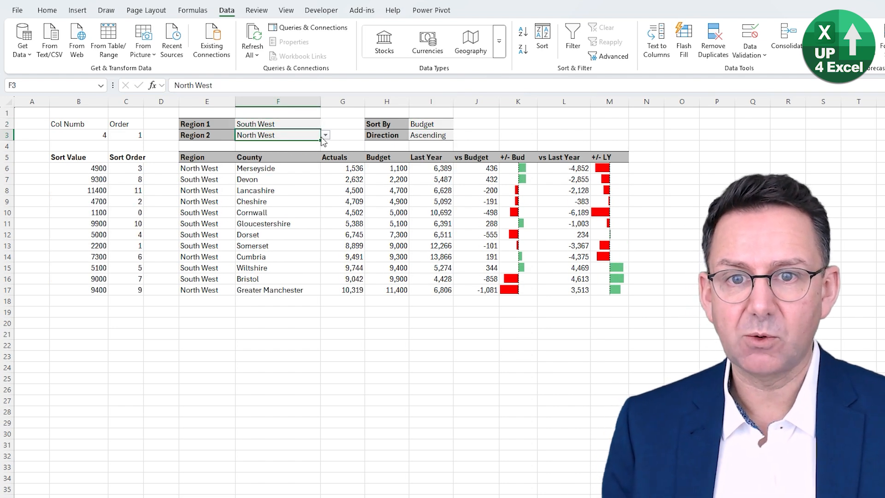
click(325, 135)
click(258, 212)
click(326, 136)
click(272, 165)
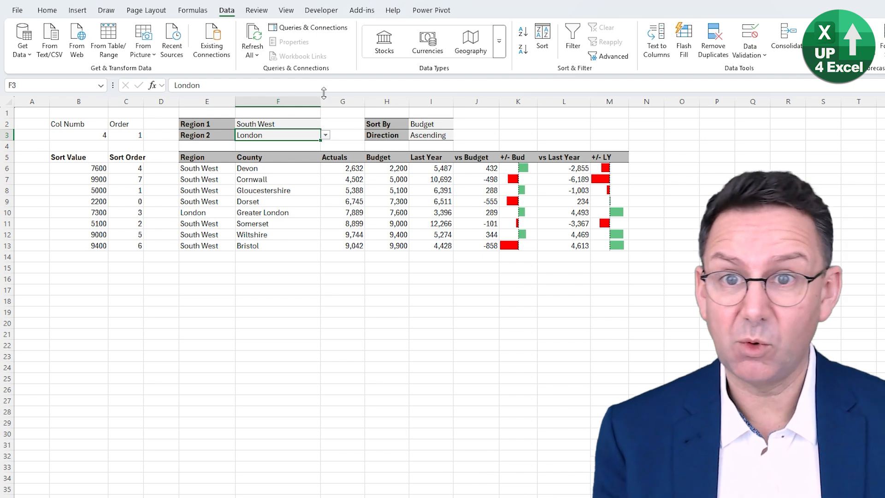
Turn off the gridlines on the report sheet
click(77, 10)
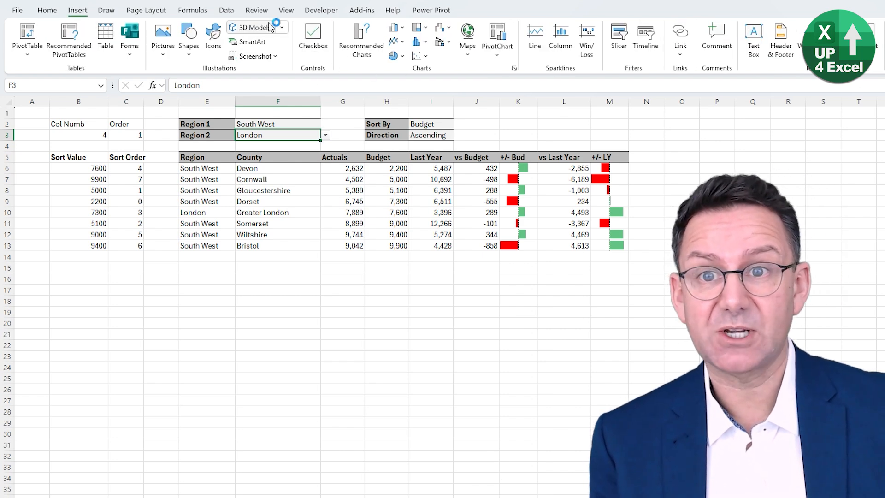
click(286, 11)
click(319, 41)
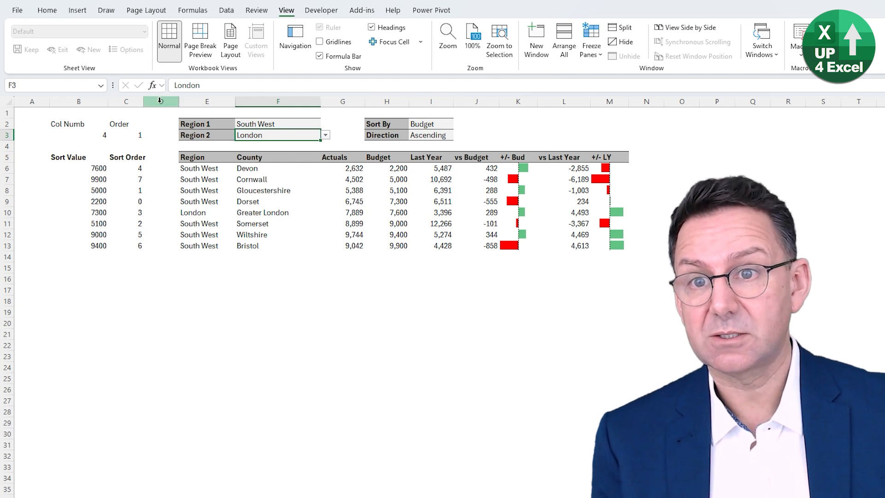
Hide the helper columns B to D so only the report area remains on the sheet
drag(157, 101, 73, 100)
key(ctrl+0)
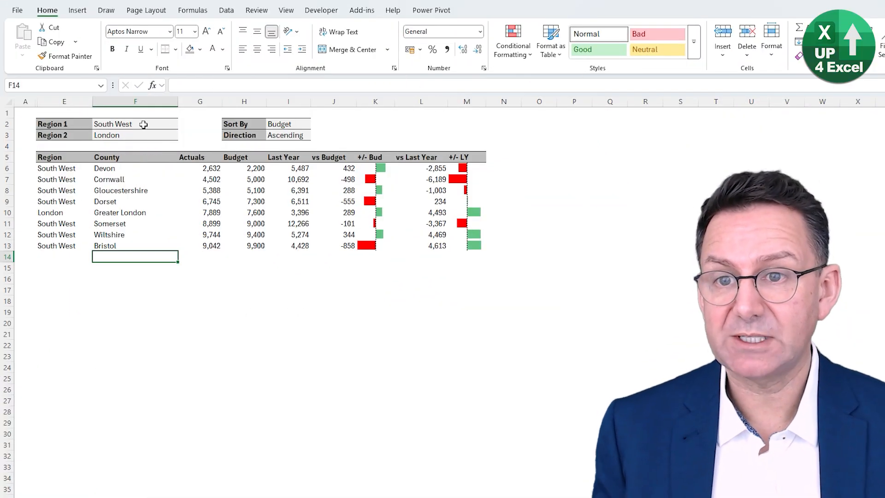
click(143, 125)
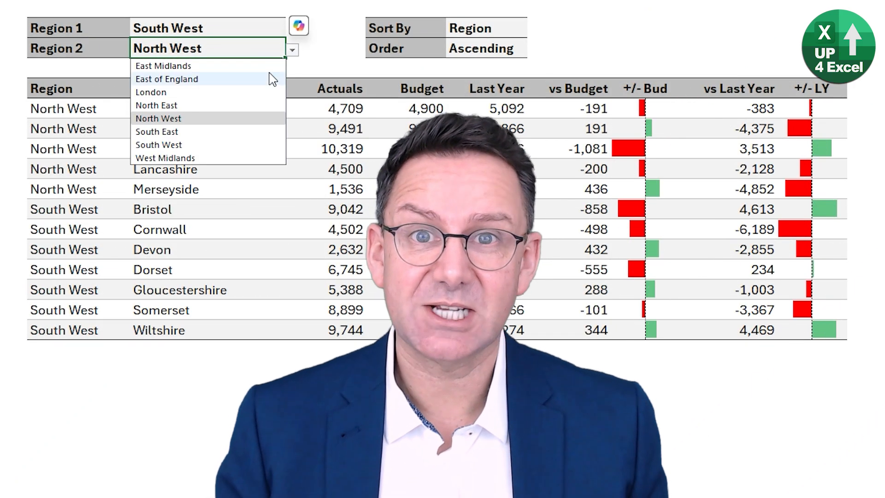
Set the Region 2 dropdown to East of England and the Region 1 dropdown to London
click(269, 79)
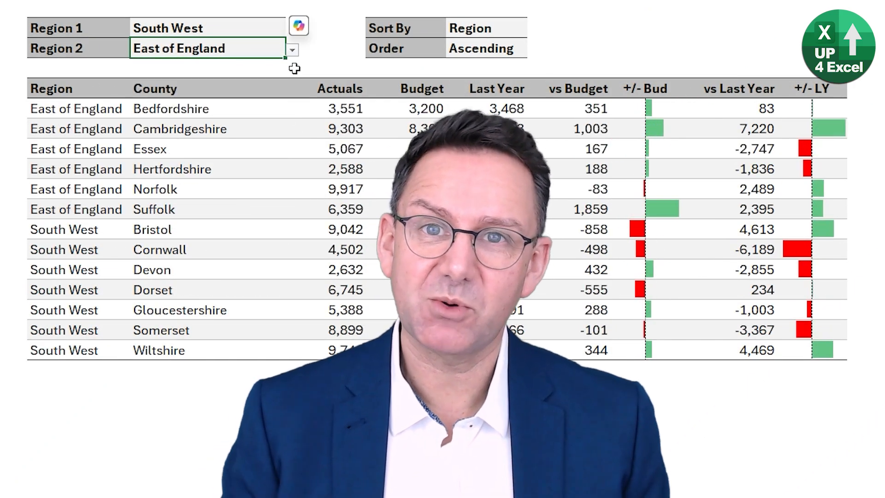
click(281, 27)
click(292, 31)
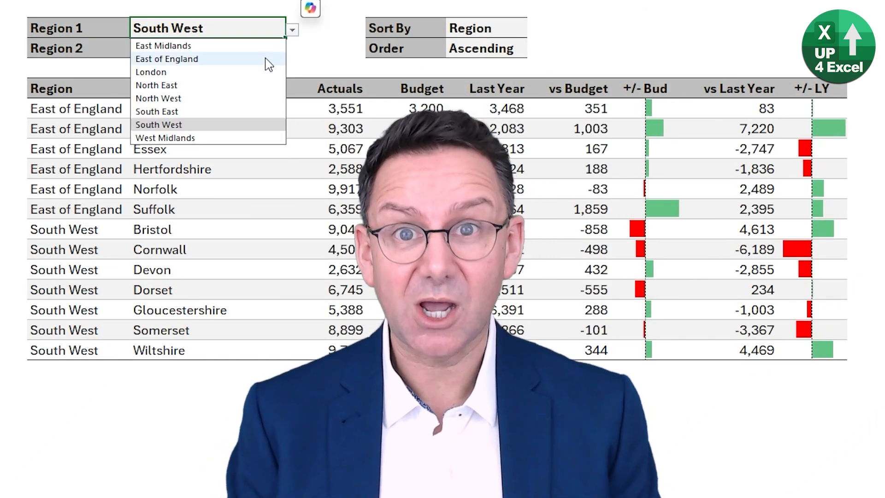
click(258, 73)
Set the report's Order dropdown to Descending
click(507, 46)
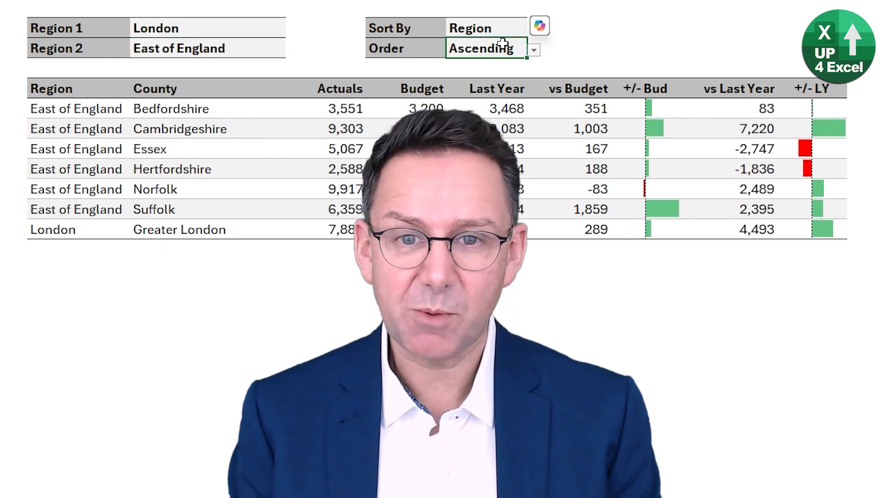
click(533, 50)
click(500, 79)
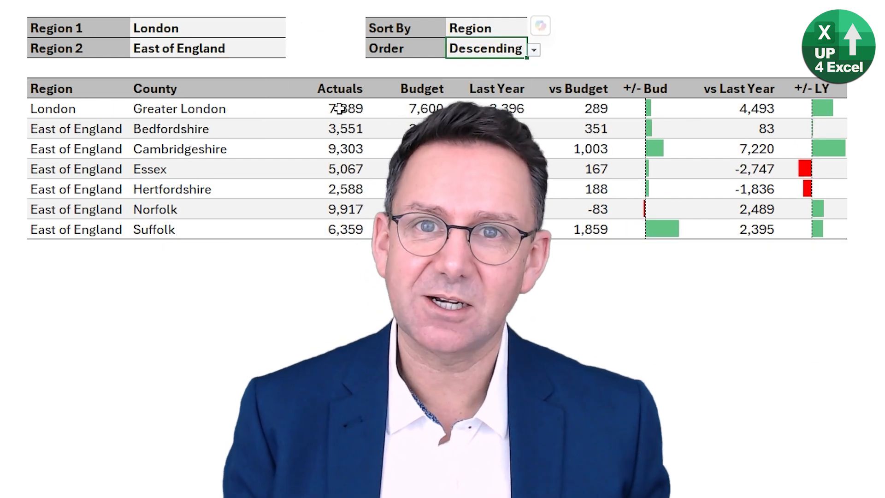
Set the Region 2 dropdown to West Midlands and the Region 1 dropdown to East Midlands
click(275, 48)
click(293, 50)
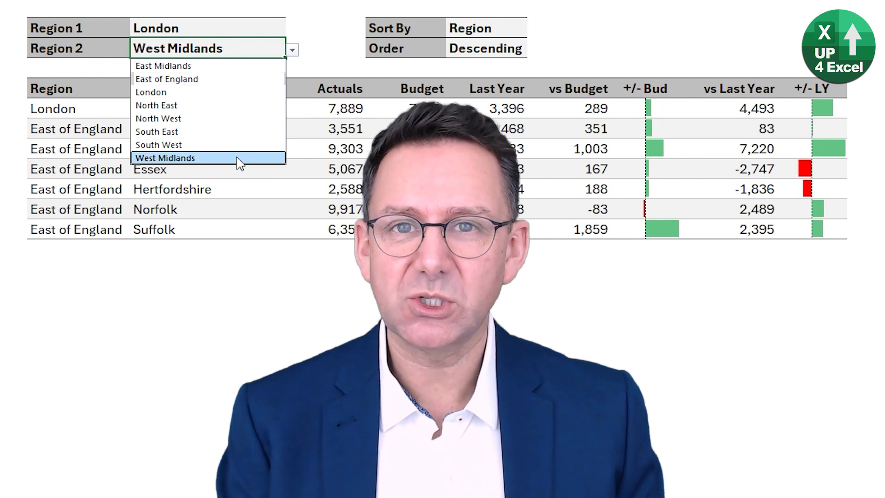
click(241, 158)
click(267, 33)
click(293, 31)
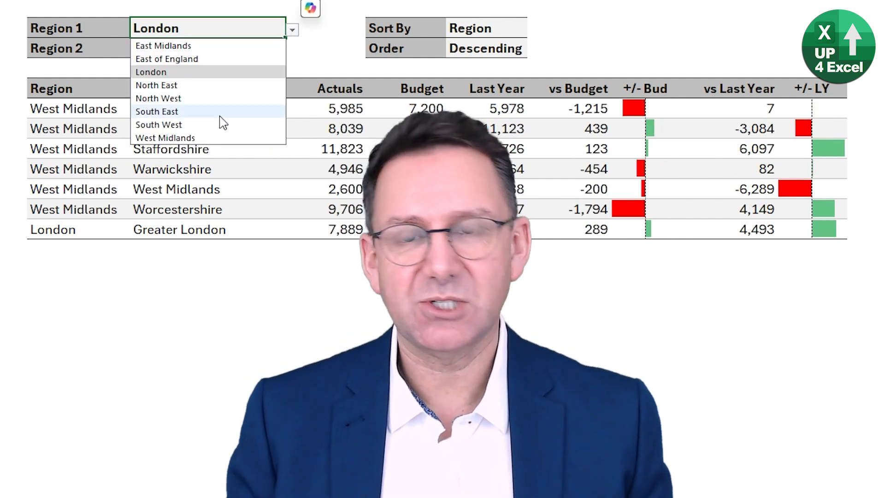
click(214, 44)
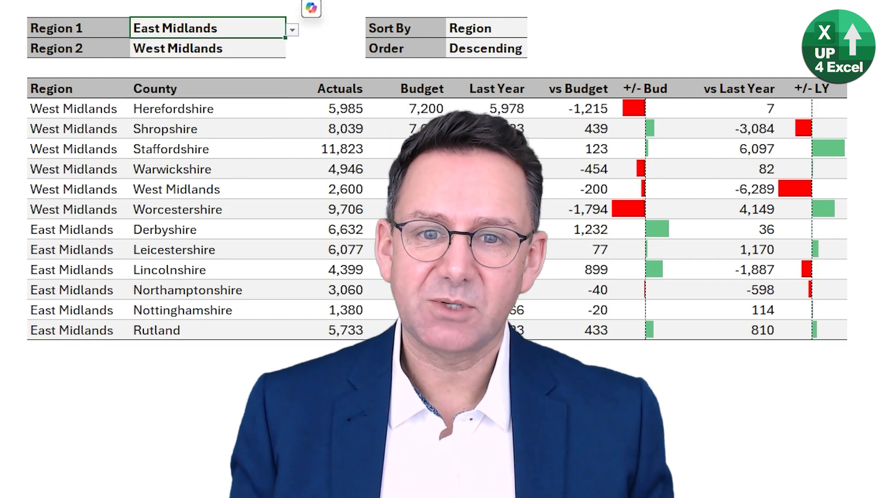
Sort the report by +/- Bud and set its Order dropdown to Ascending
click(495, 31)
click(533, 30)
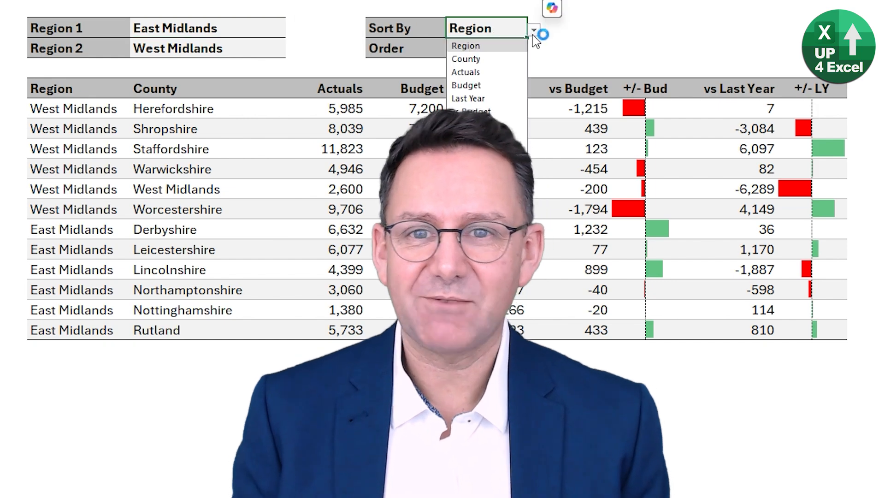
click(480, 124)
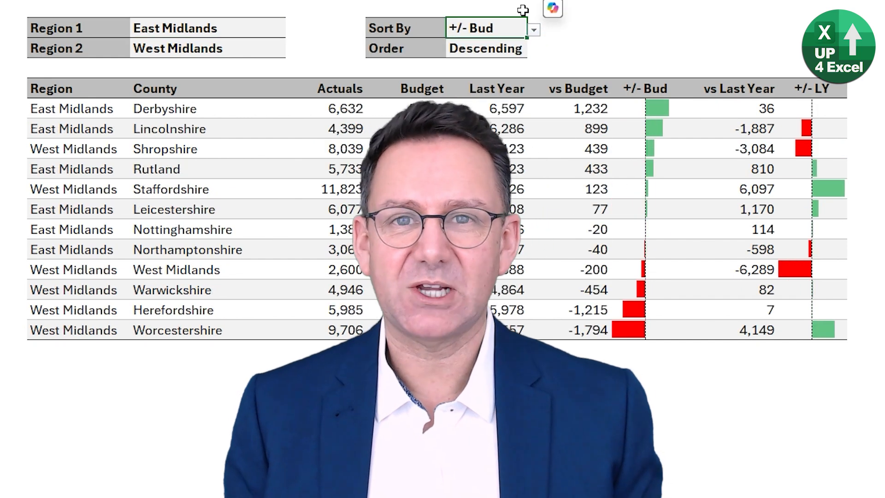
click(517, 49)
click(534, 50)
click(509, 66)
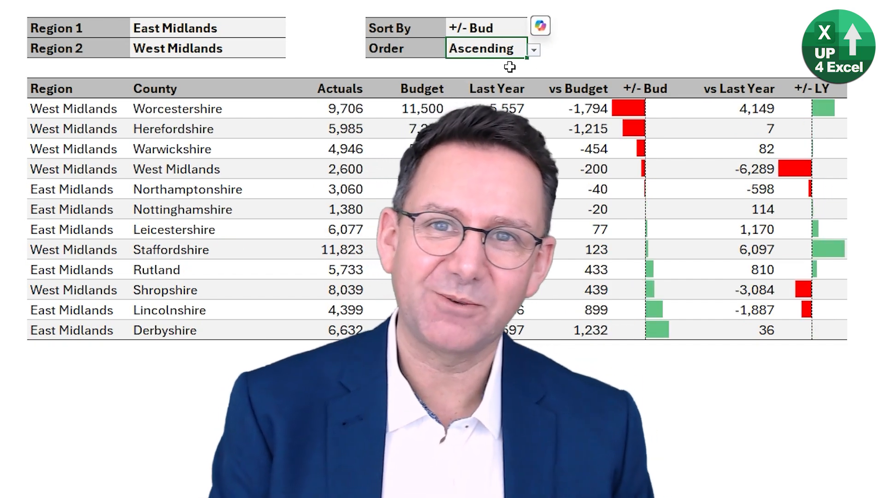
Set the Sort By dropdown to +/- LY
click(503, 27)
click(534, 29)
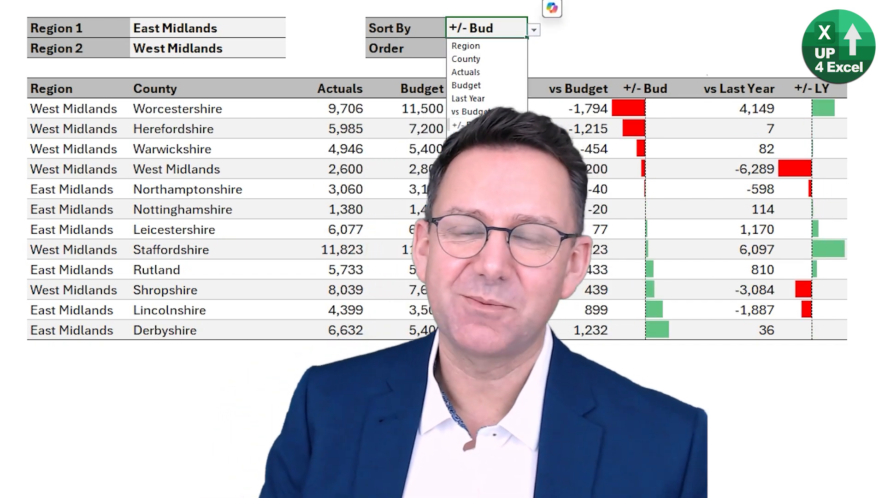
click(484, 151)
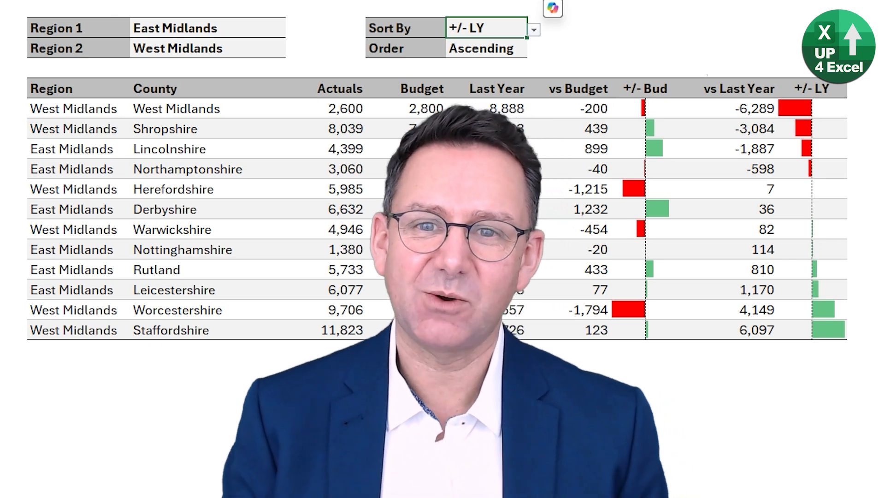
Set the Region 2 dropdown to East Midlands
click(260, 44)
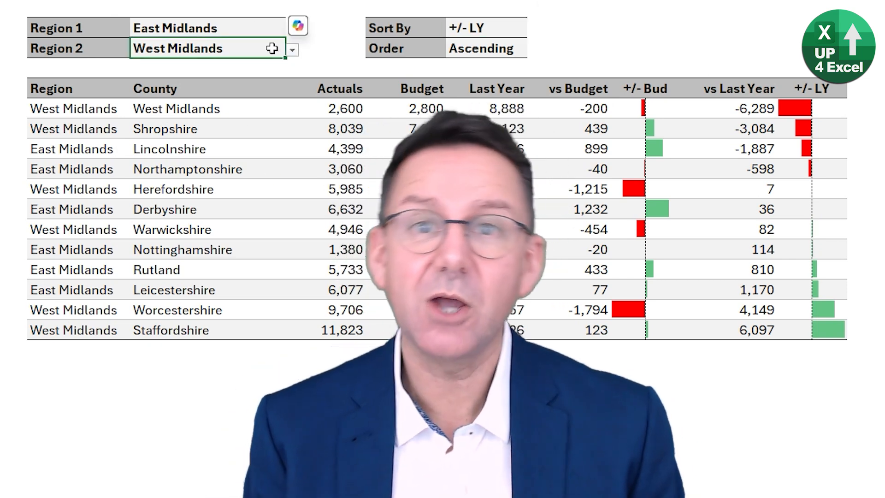
click(292, 50)
click(279, 68)
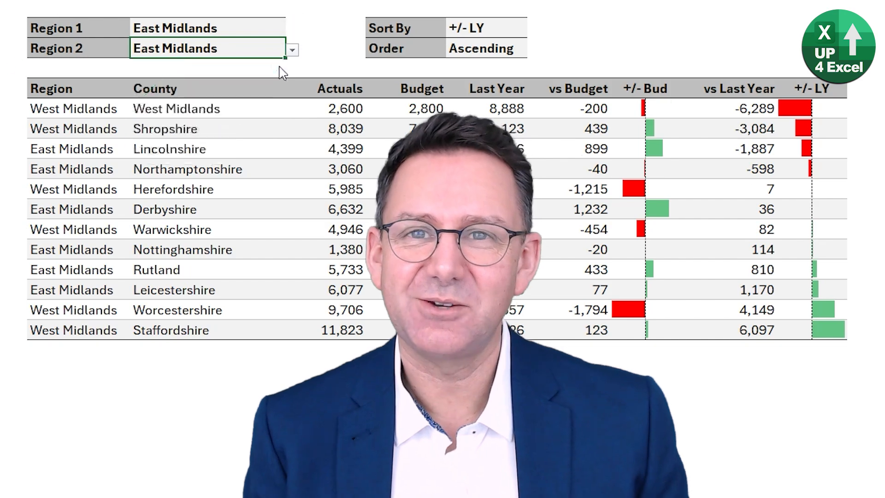